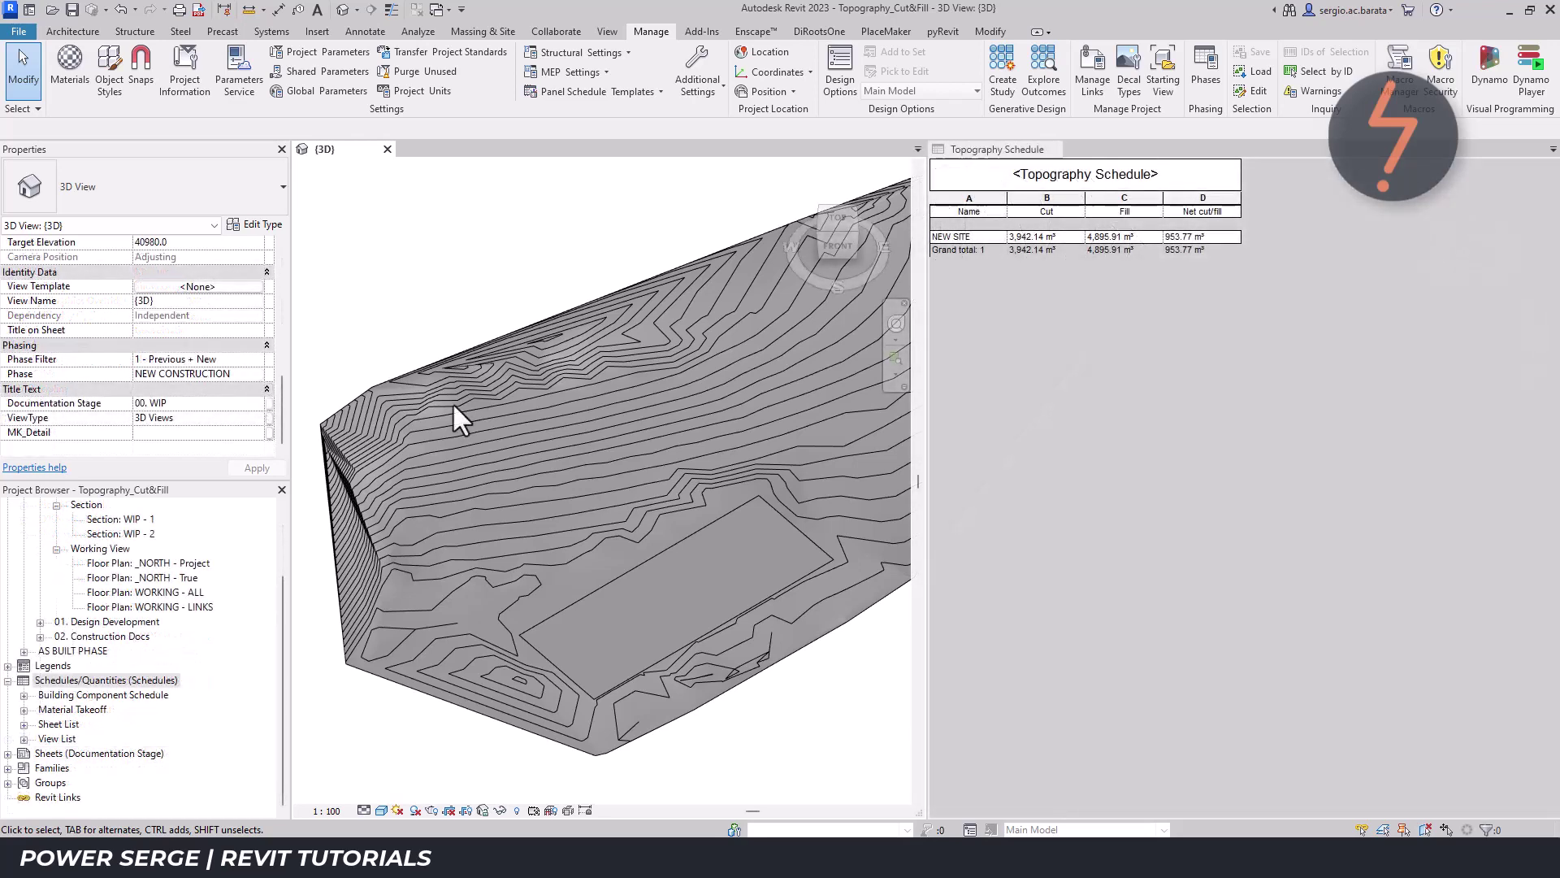
{"action": "left_click", "coordinate": [452, 402]}
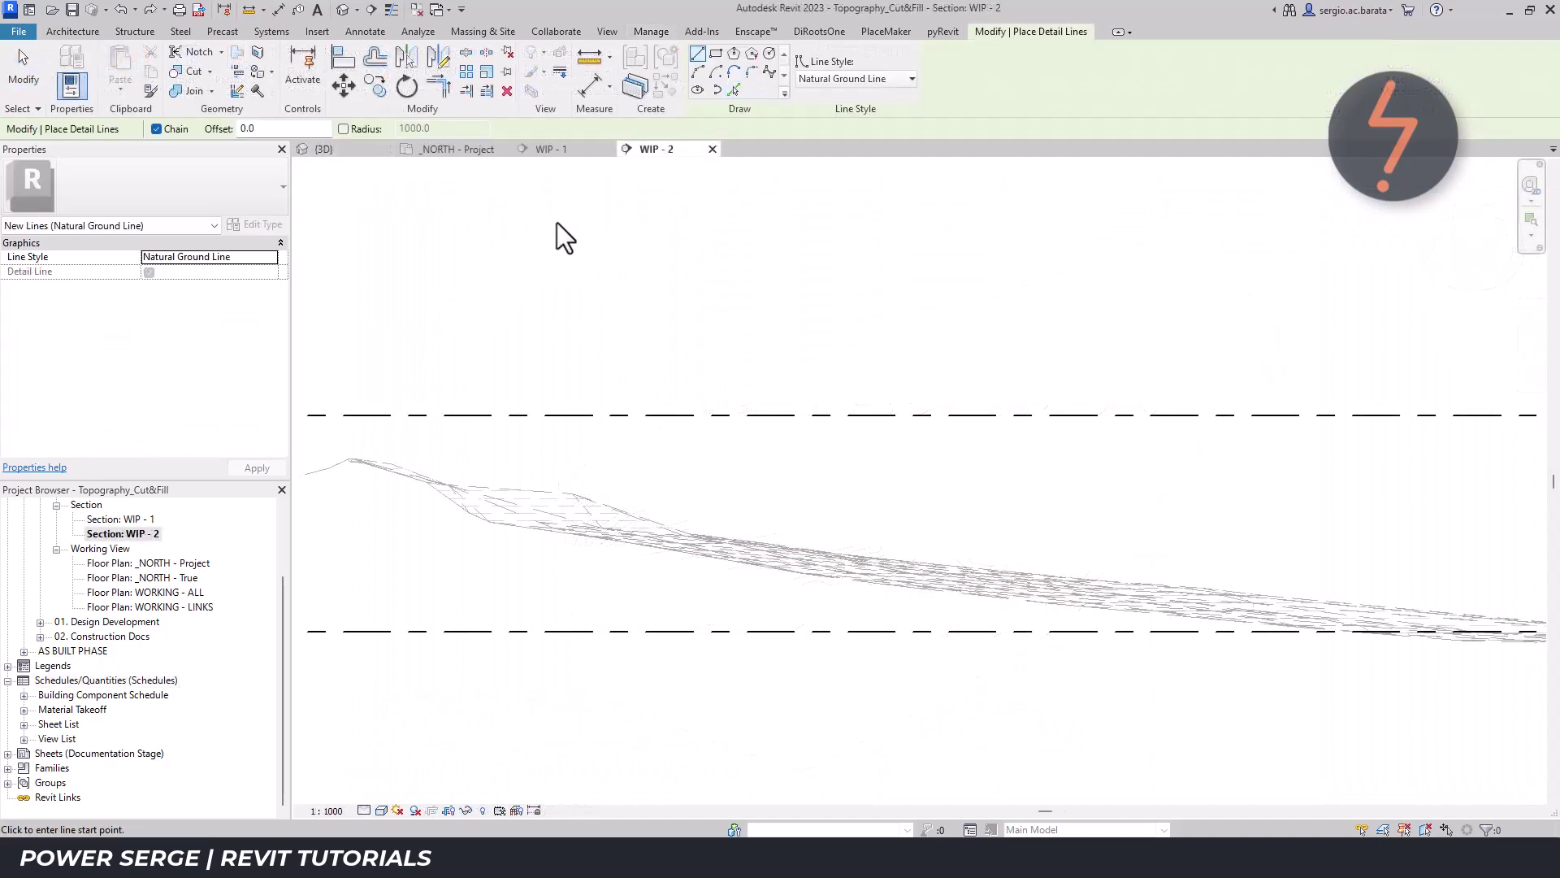
Trace the lower ground profile in section WIP - 2 by picking its whole edge chain as Natural Ground Line detail lines.
{"action": "left_click", "coordinate": [736, 90]}
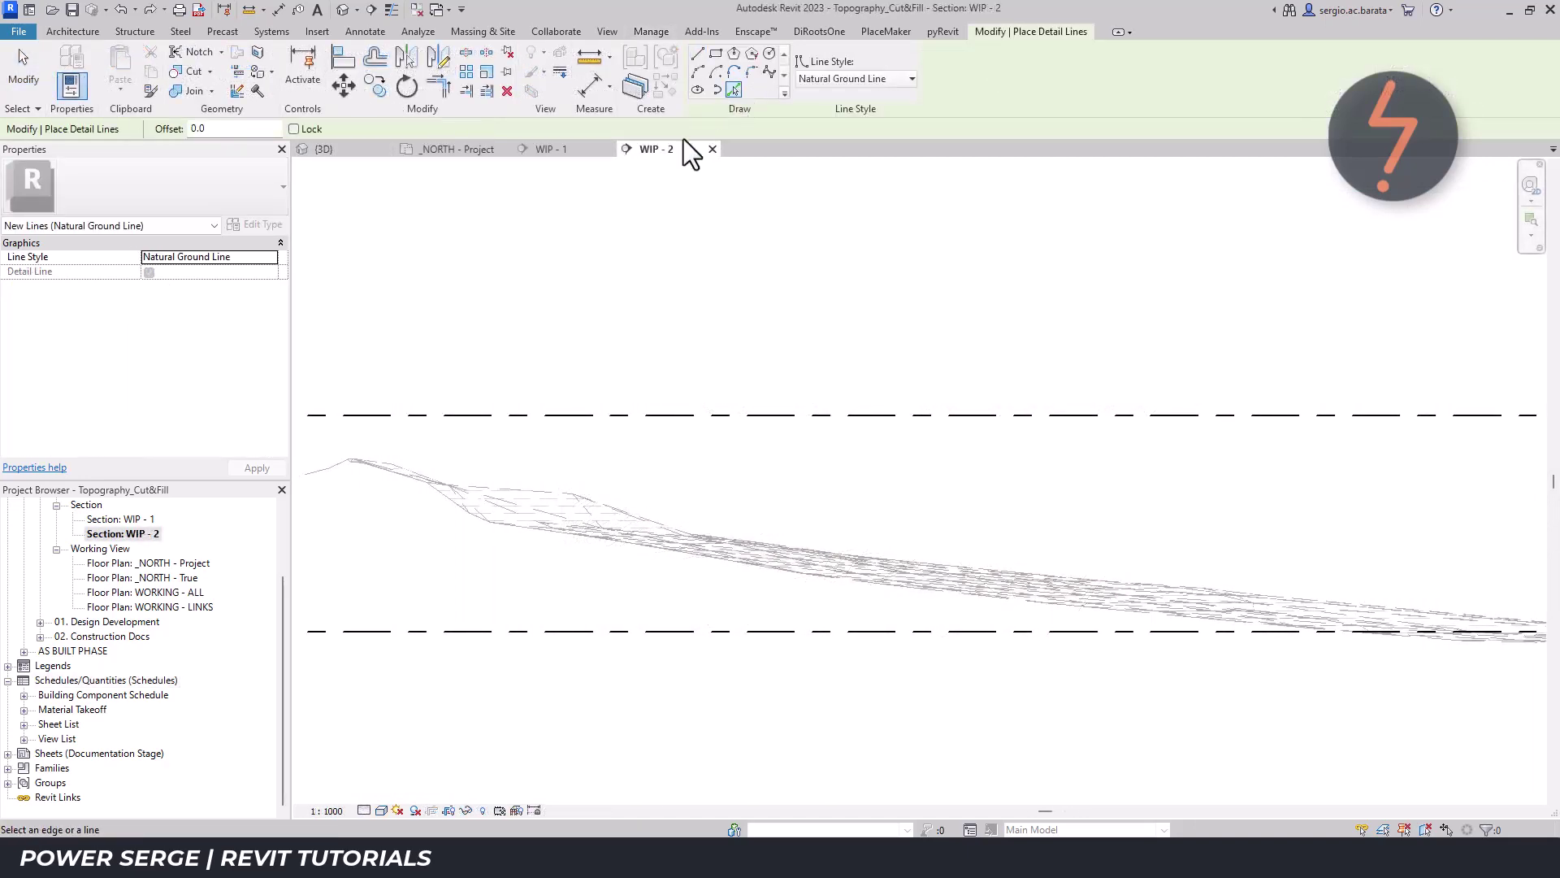
{"action": "key", "text": "Tab"}
{"action": "left_click", "coordinate": [338, 461]}
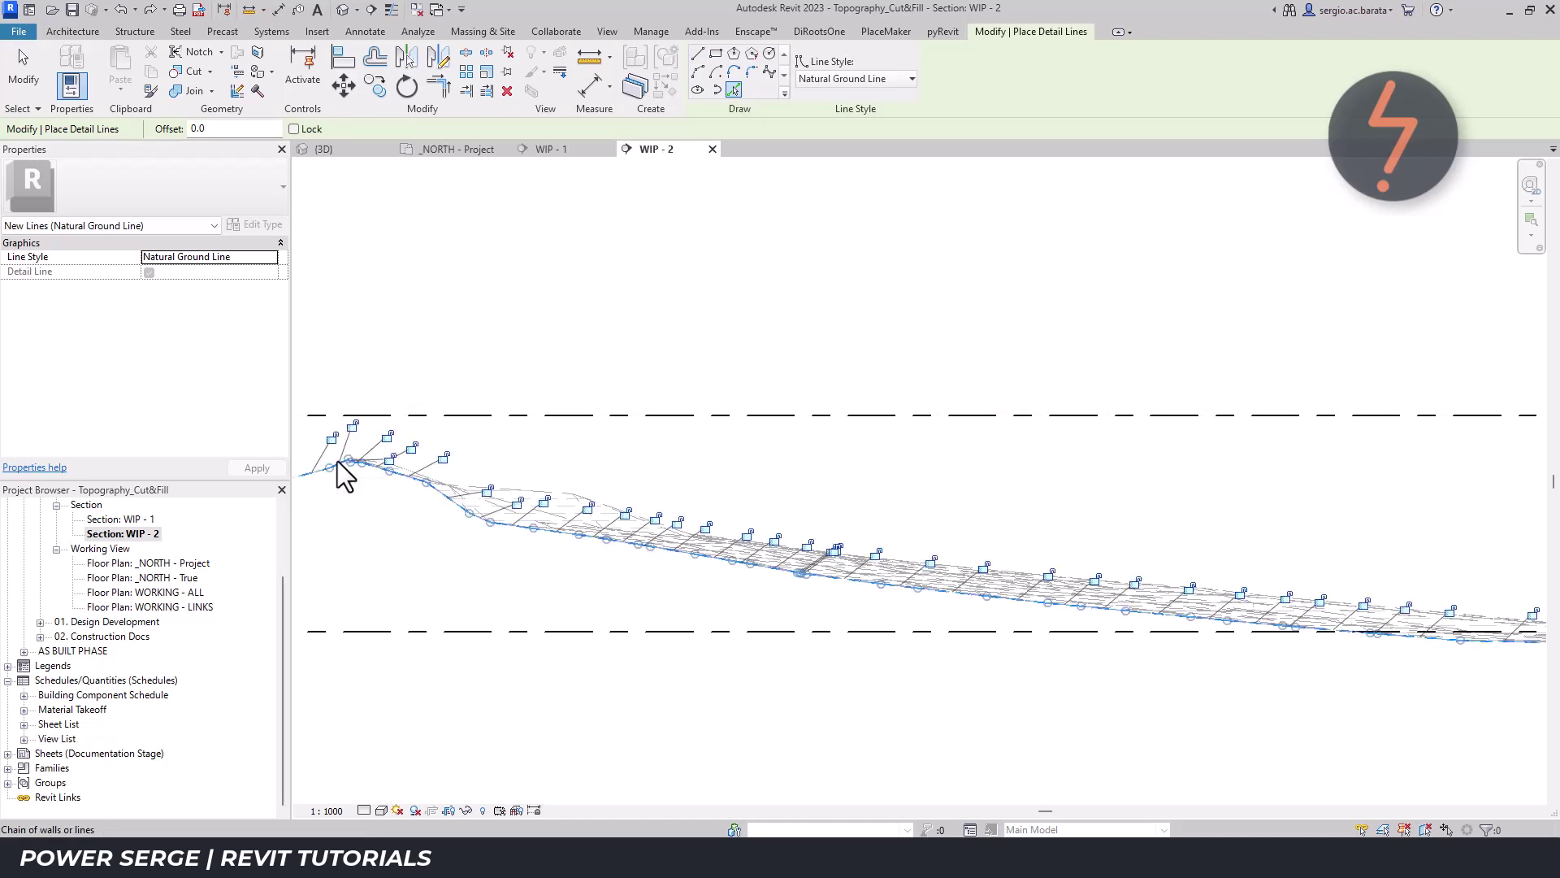
{"action": "key", "text": "Escape"}
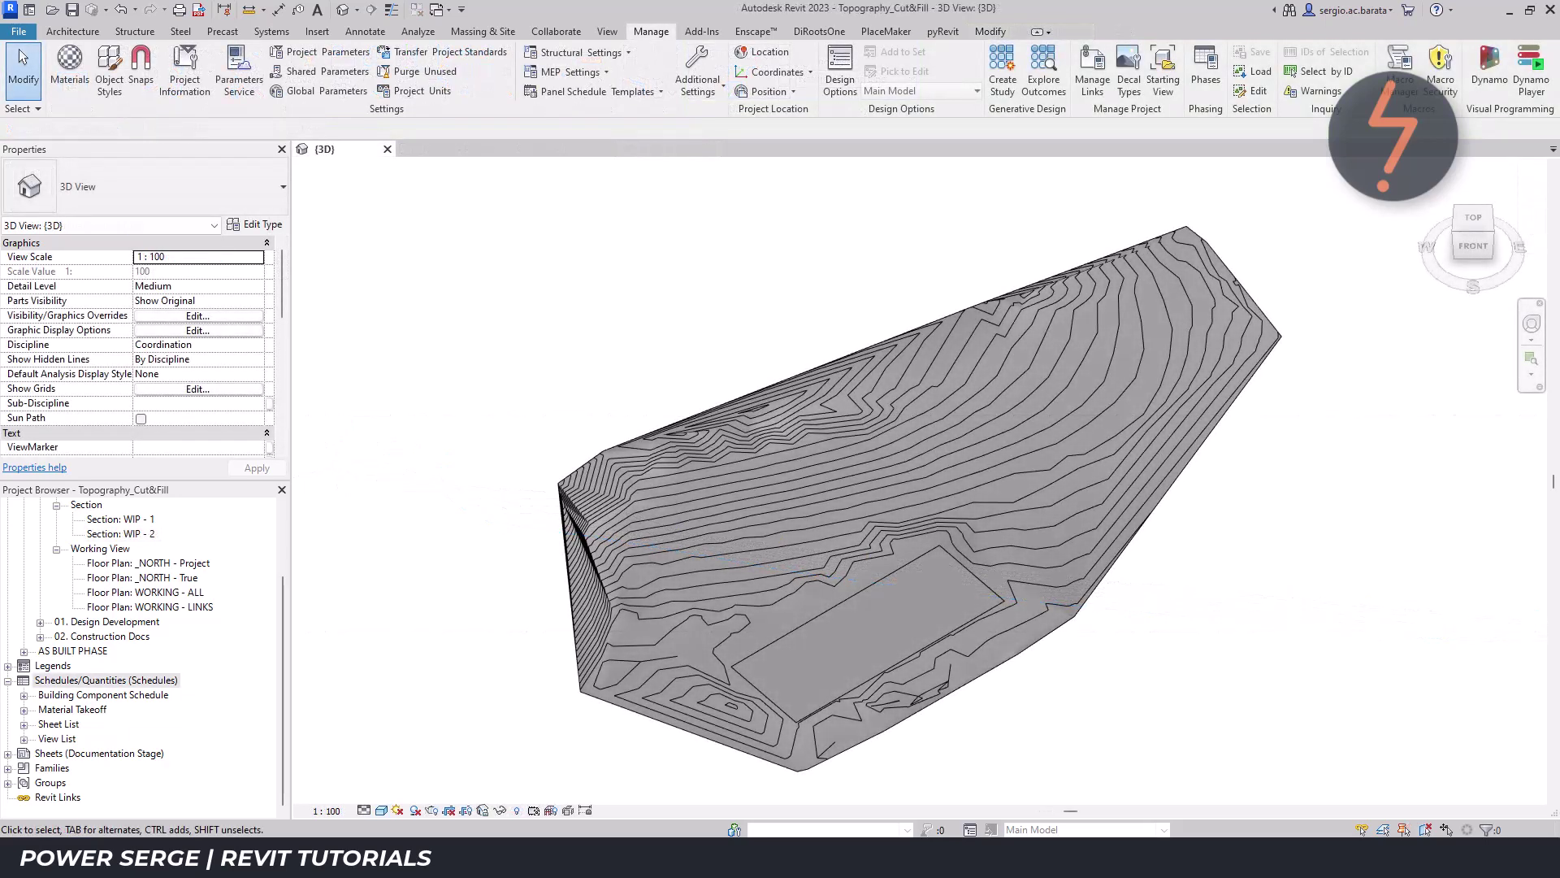
Set the 3D view's phase filter to 5 - Demo + New and inspect the overlapping topographies from the front-right corner.
{"action": "left_click_drag", "start_coordinate": [281, 305], "coordinate": [281, 440]}
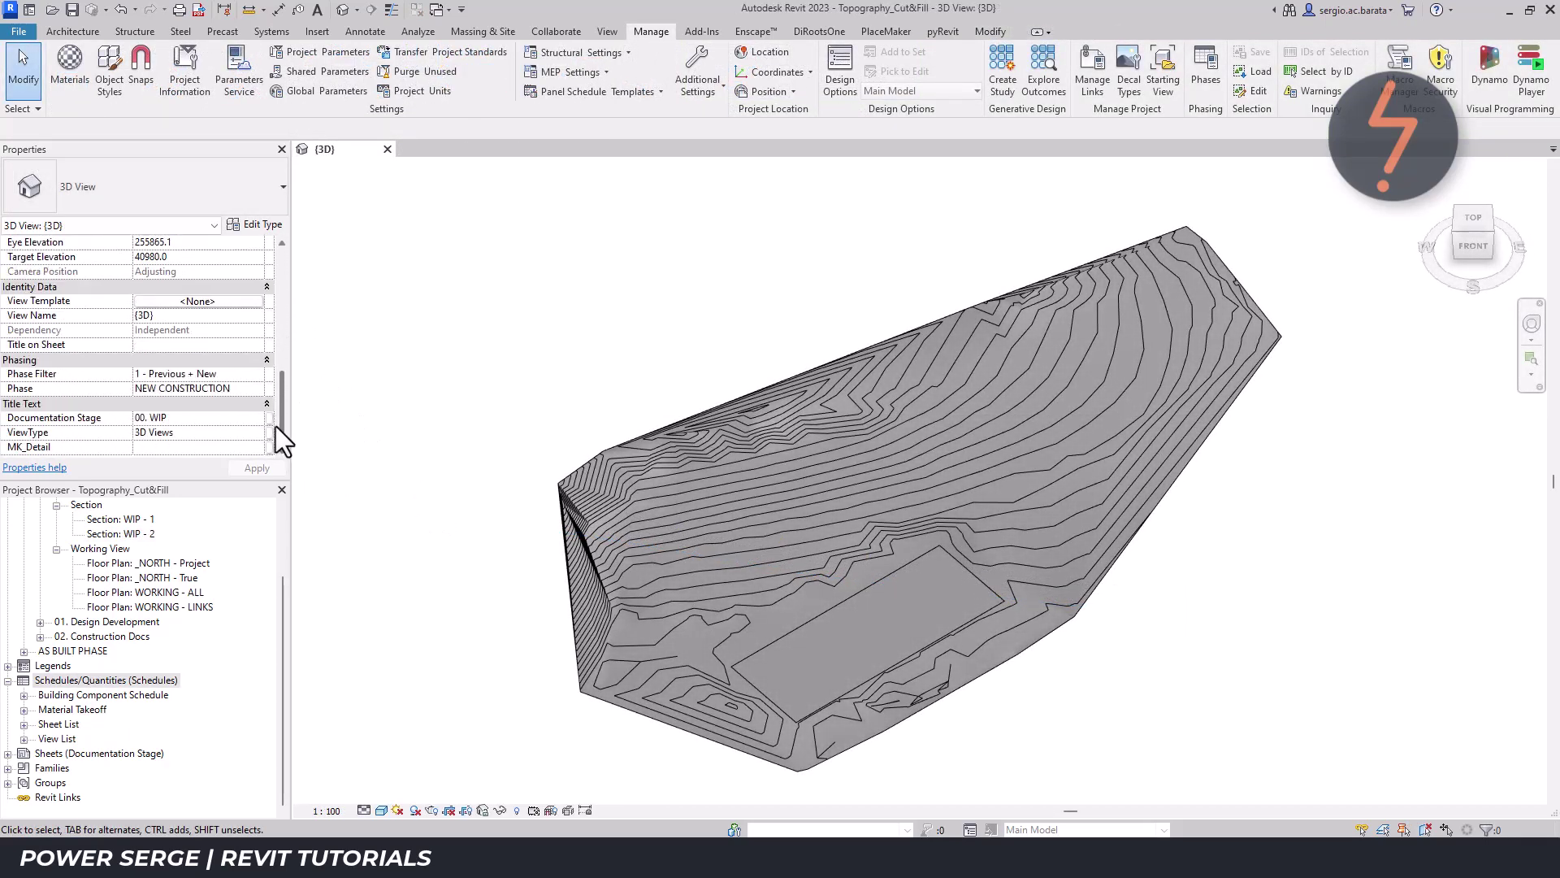
{"action": "left_click", "coordinate": [259, 375]}
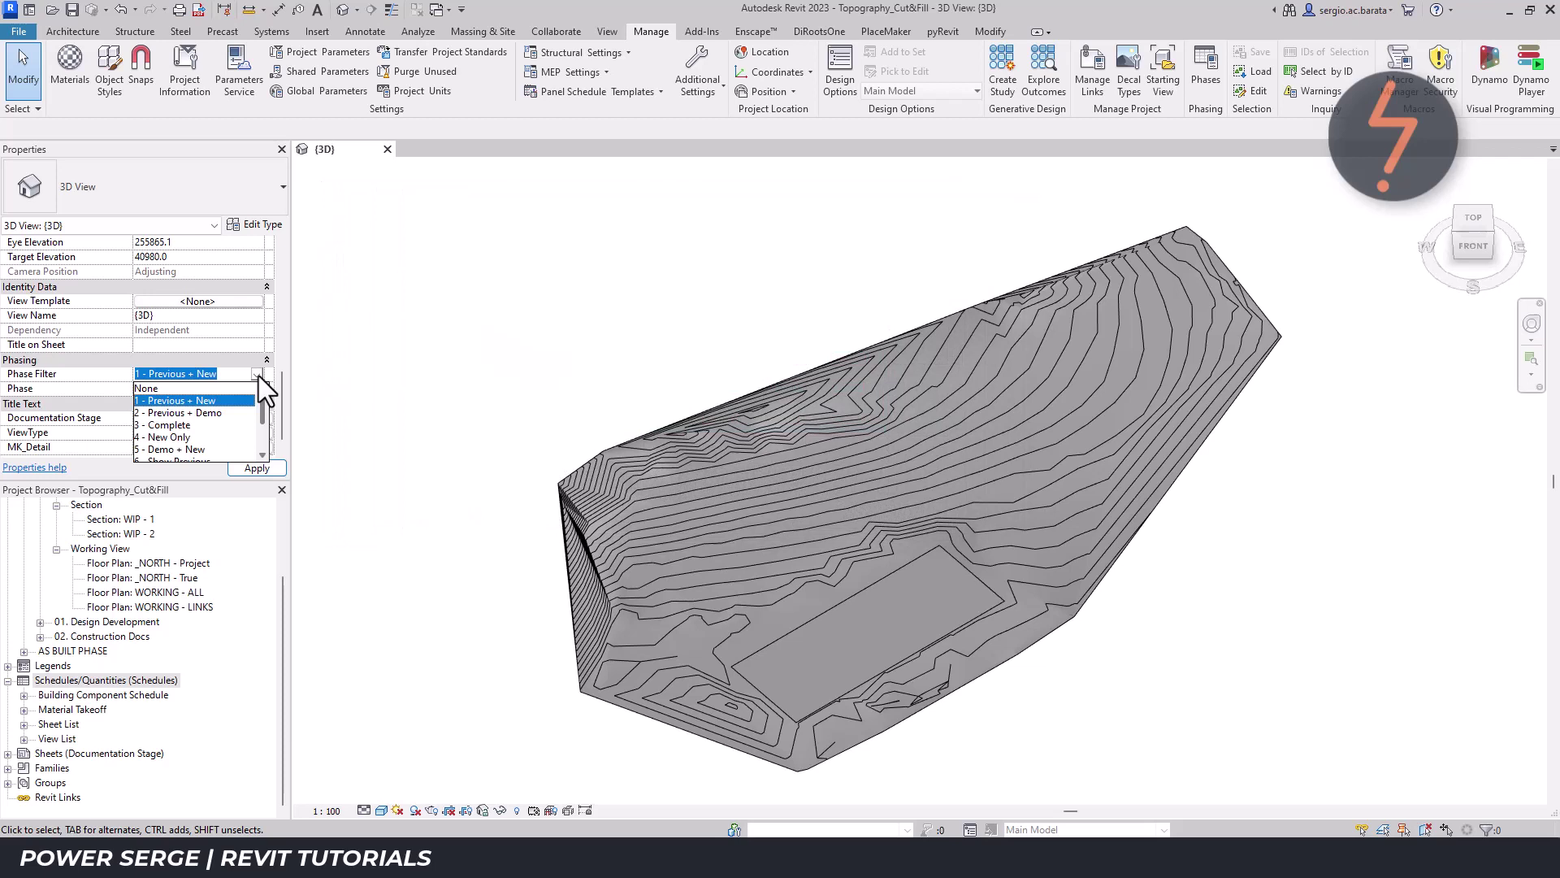
{"action": "left_click_drag", "start_coordinate": [262, 403], "coordinate": [262, 408]}
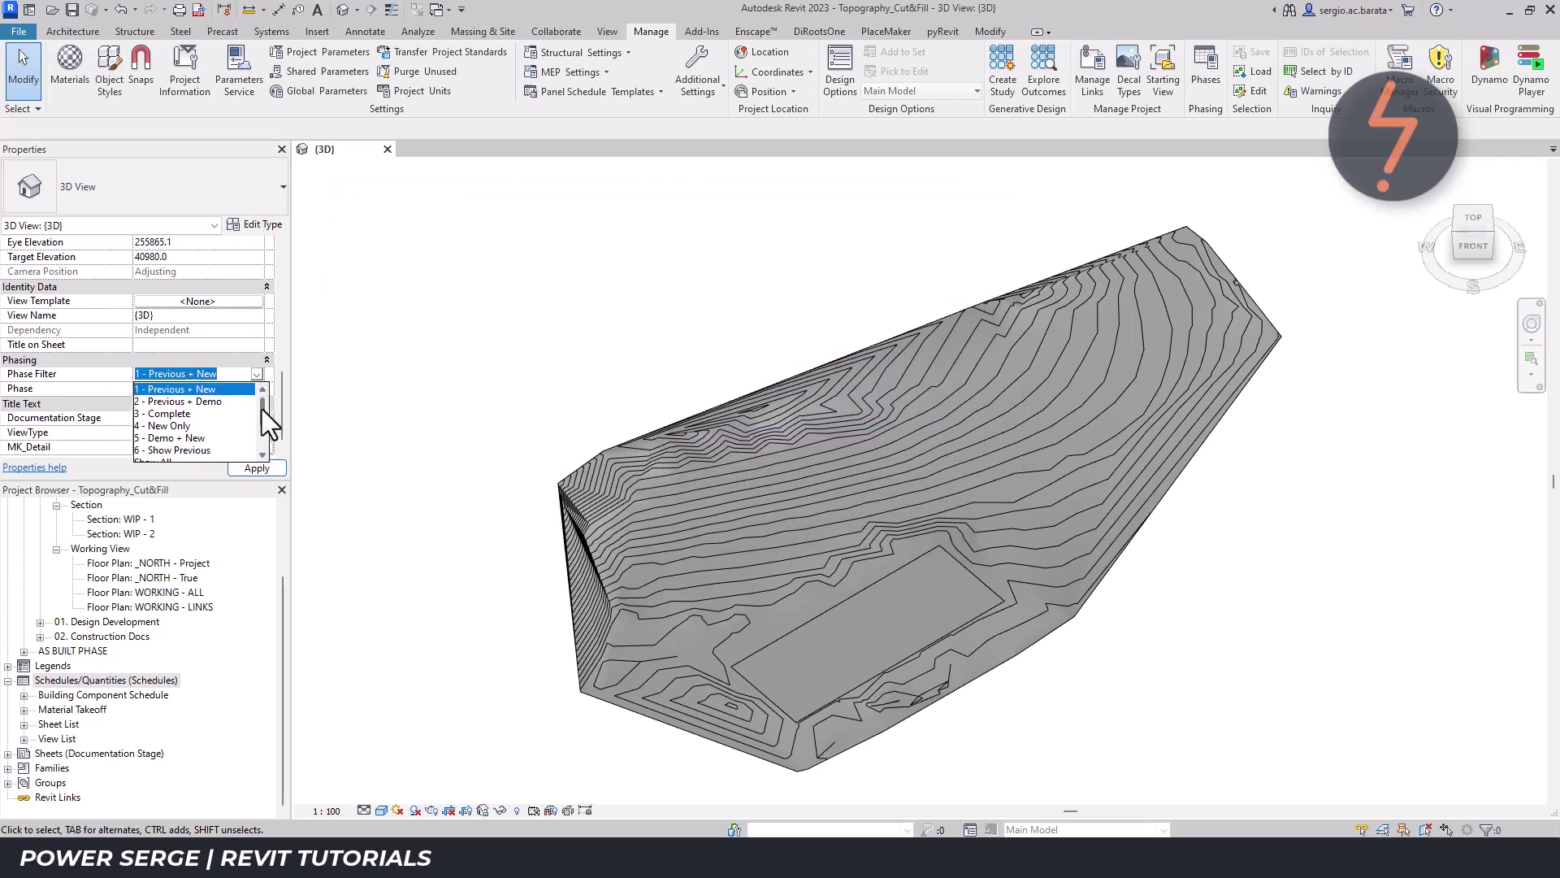
{"action": "left_click", "coordinate": [208, 437]}
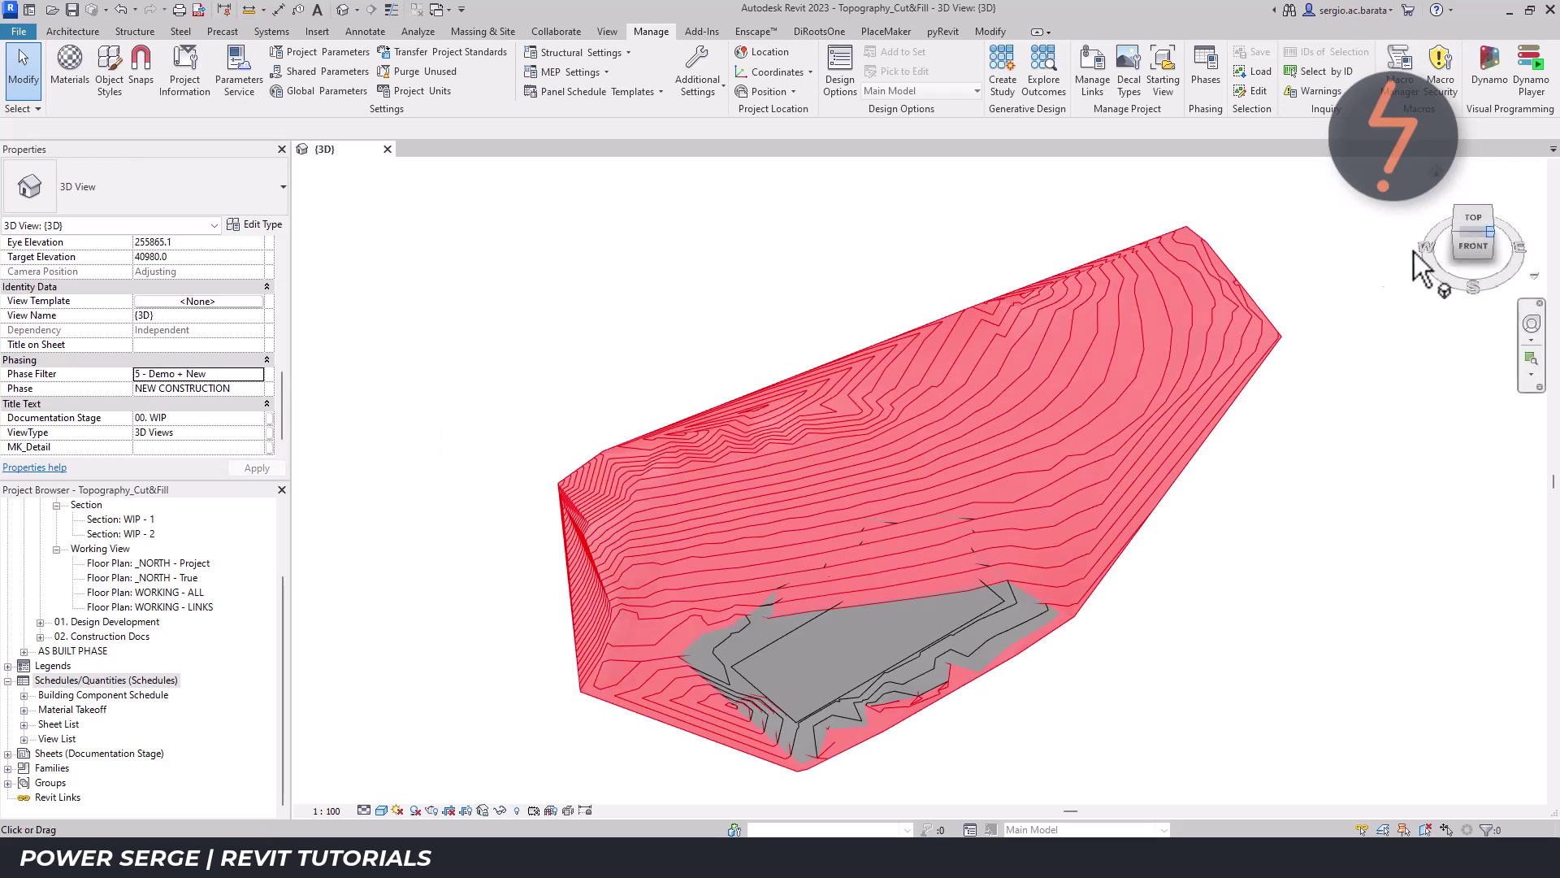
{"action": "left_click", "coordinate": [1490, 238]}
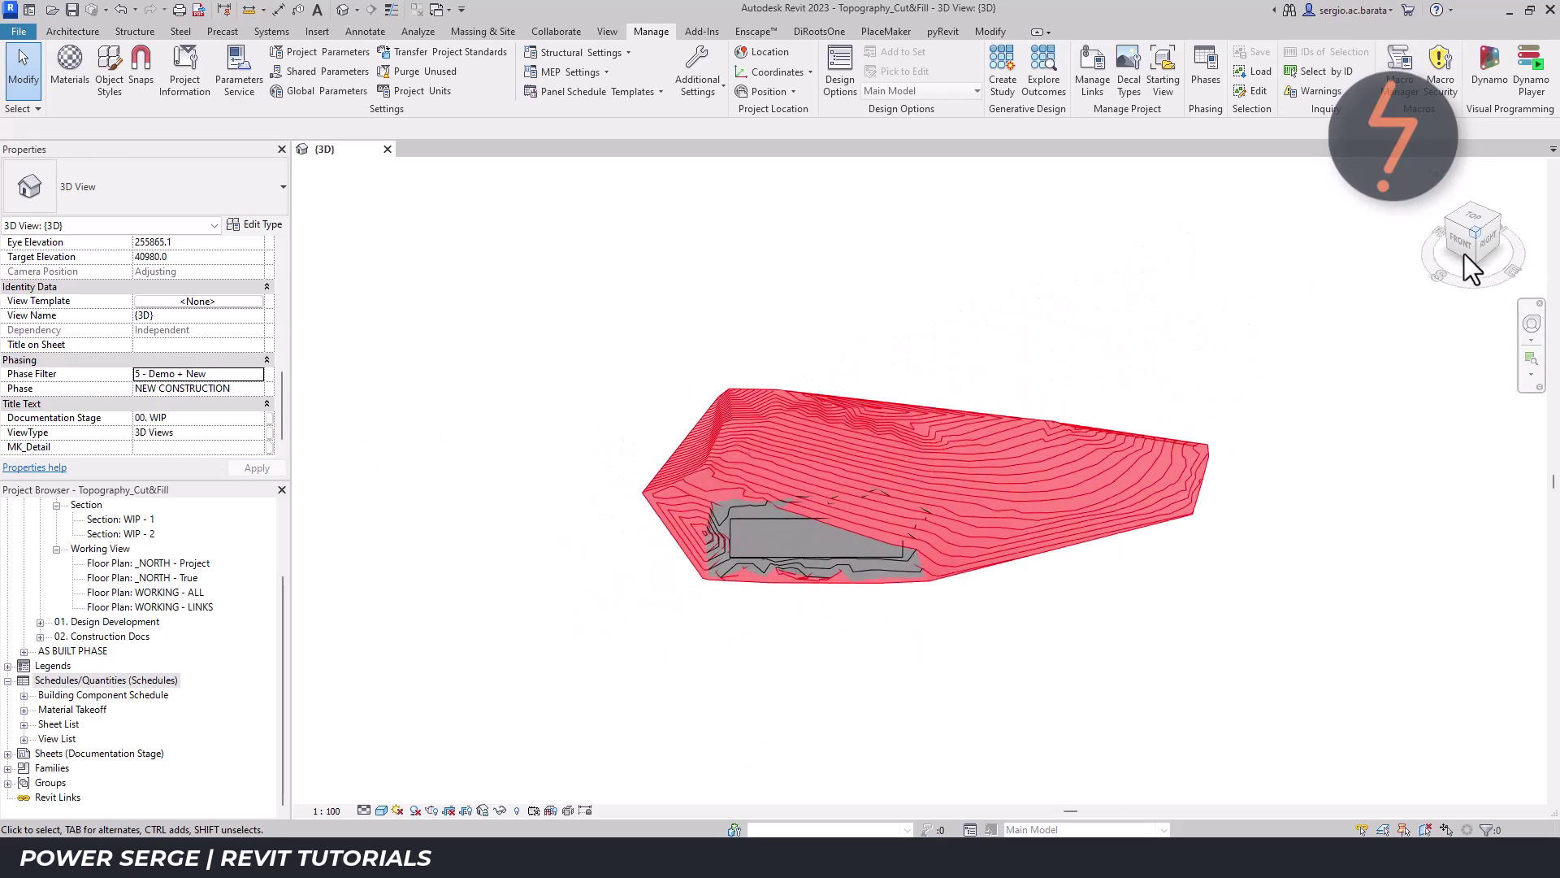
{"action": "right_click", "coordinate": [933, 607]}
{"action": "left_click", "coordinate": [983, 538]}
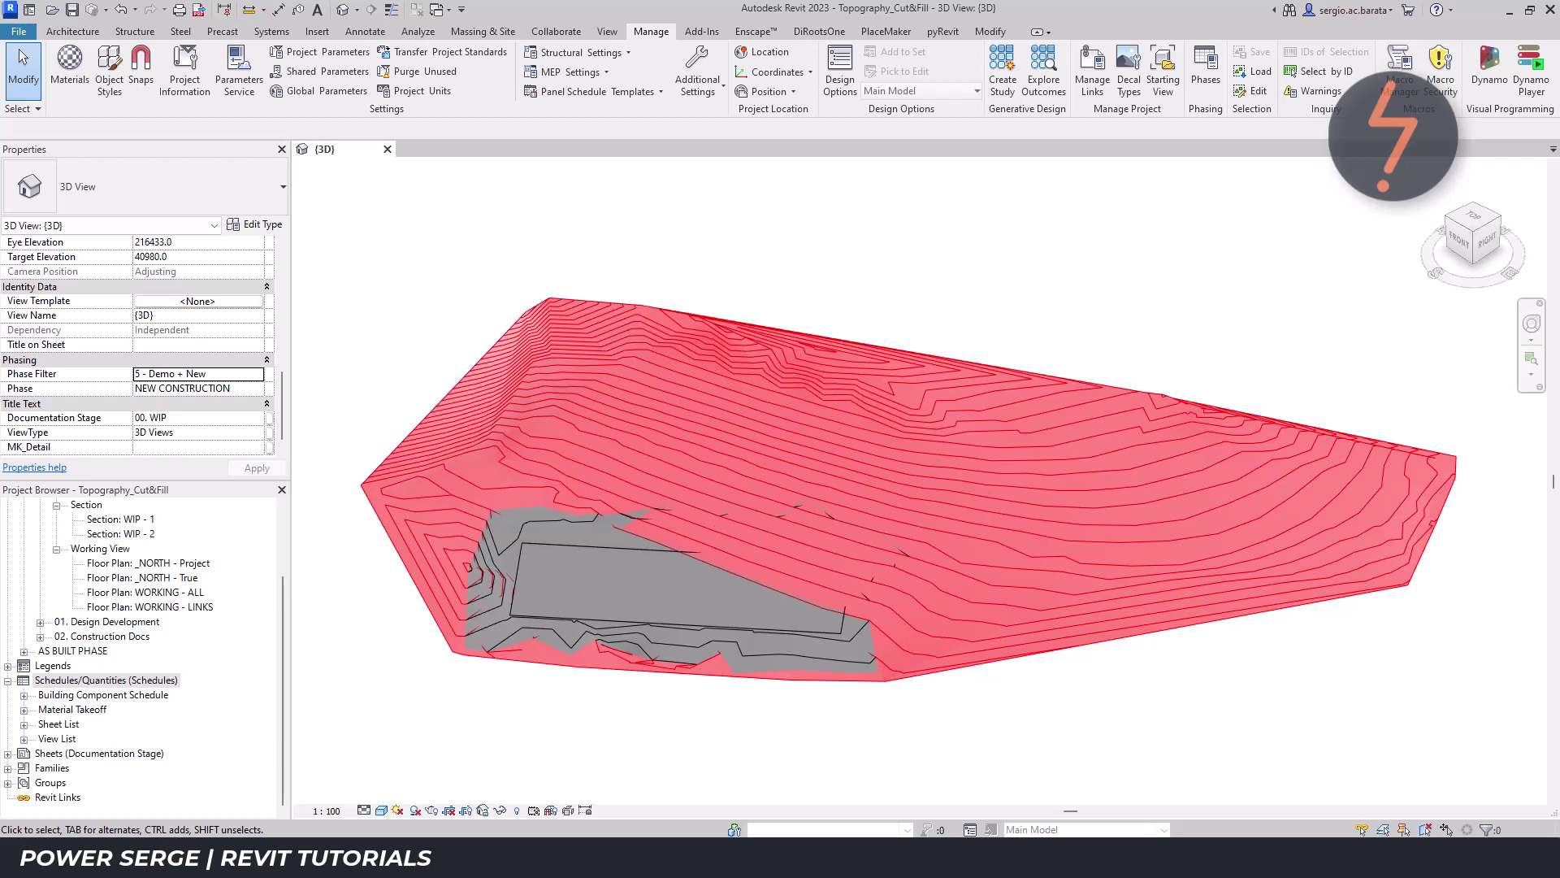
{"action": "left_click", "coordinate": [817, 694]}
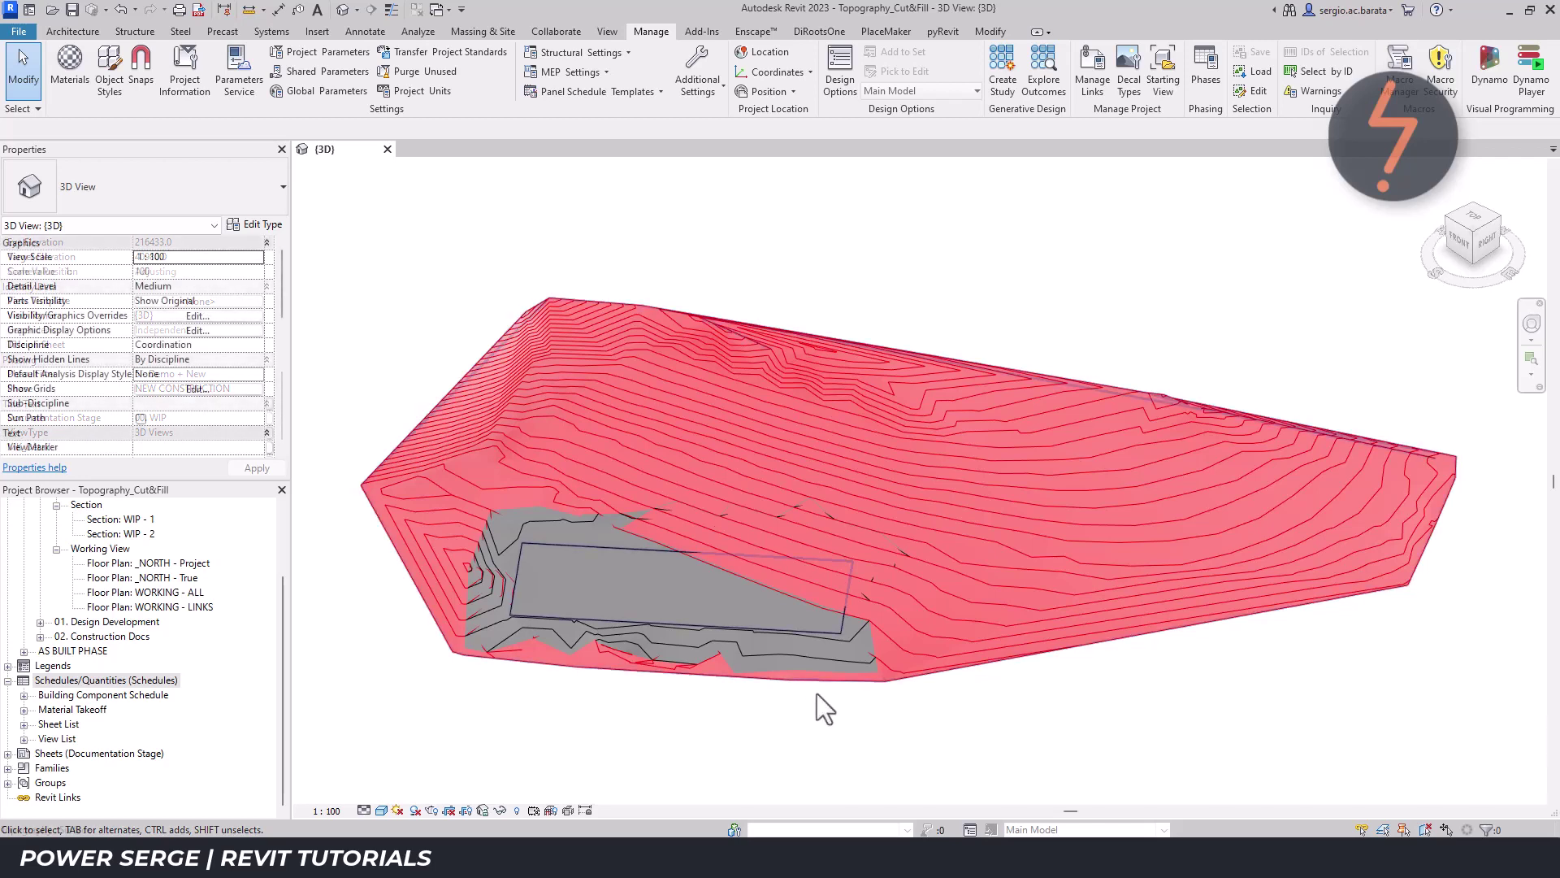
Go to section WIP - 1 from its marker in the _NORTH - Project floor plan and set its phase filter to 5 - Demo + New.
{"action": "double_click", "coordinate": [201, 564]}
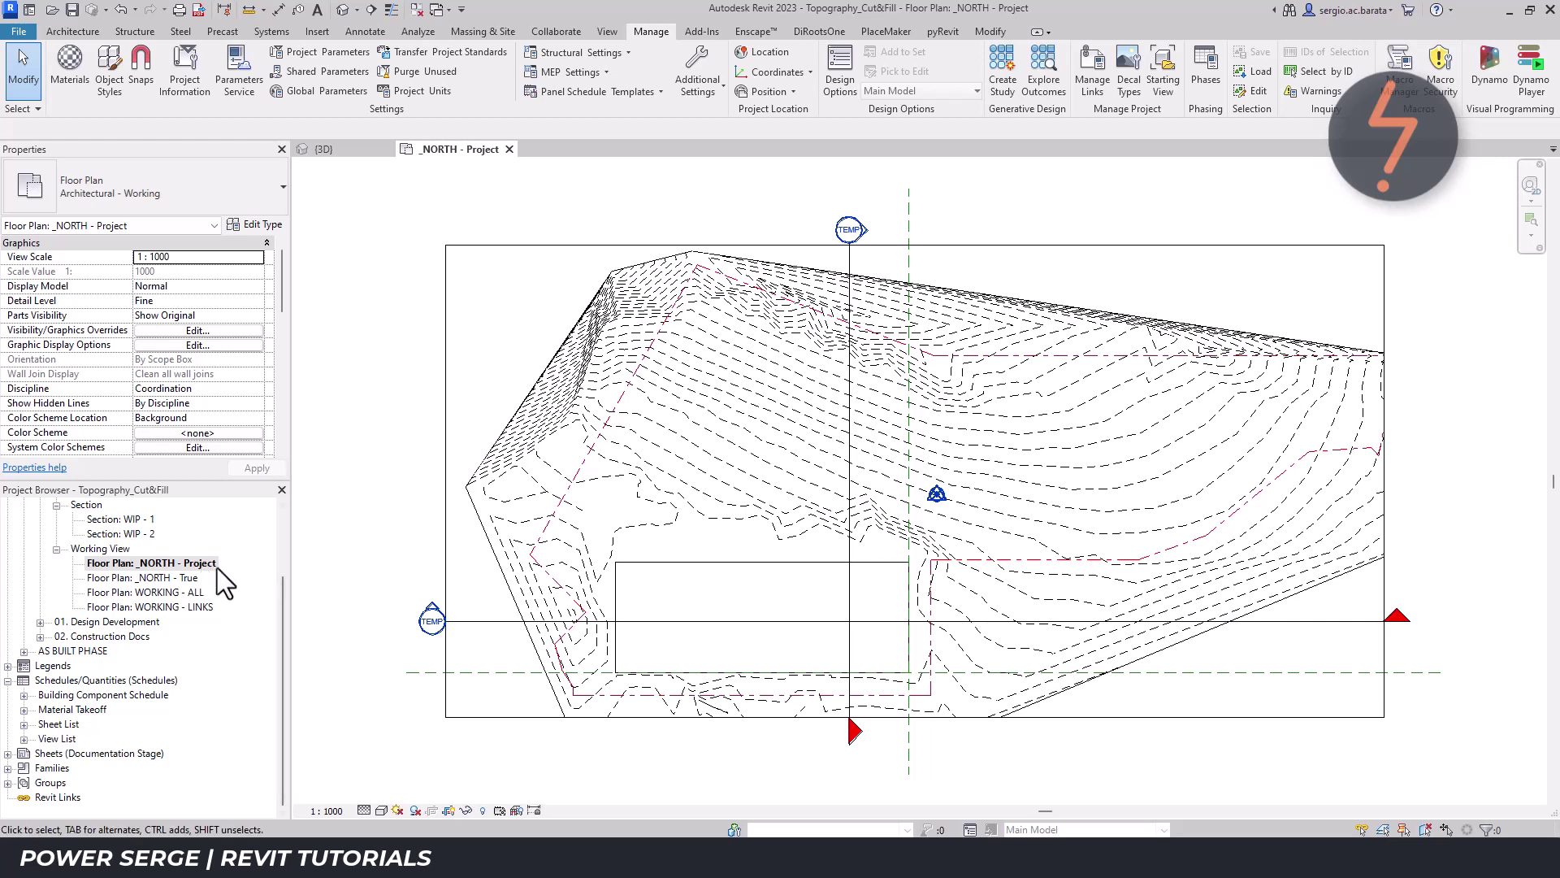
{"action": "right_click", "coordinate": [430, 618]}
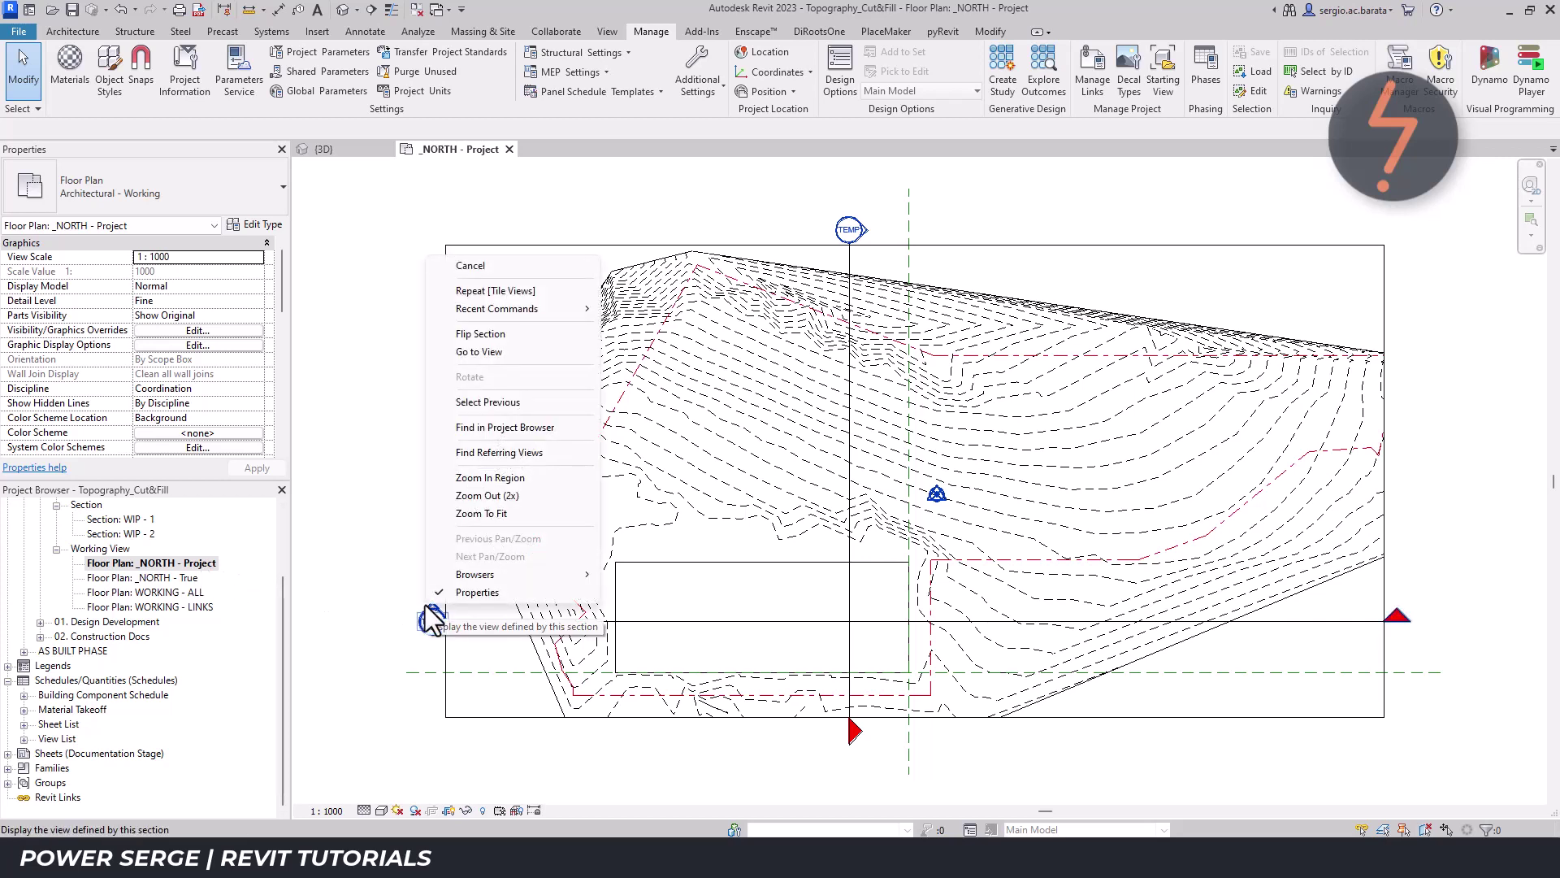
{"action": "left_click", "coordinate": [455, 352]}
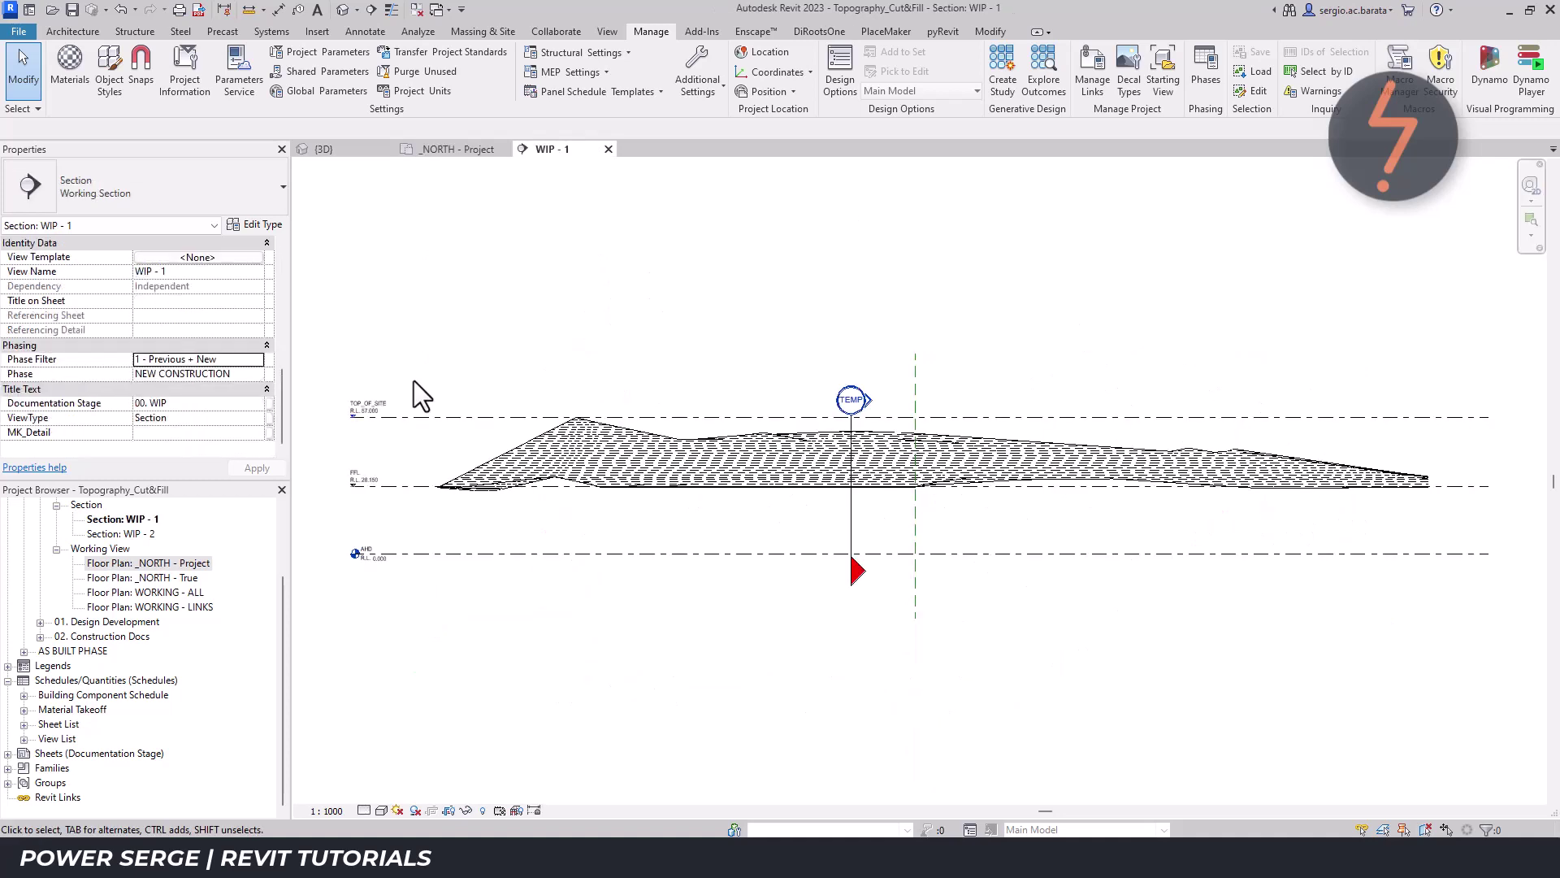
{"action": "scroll", "coordinate": [413, 380], "scroll_direction": "up", "scroll_amount": 5}
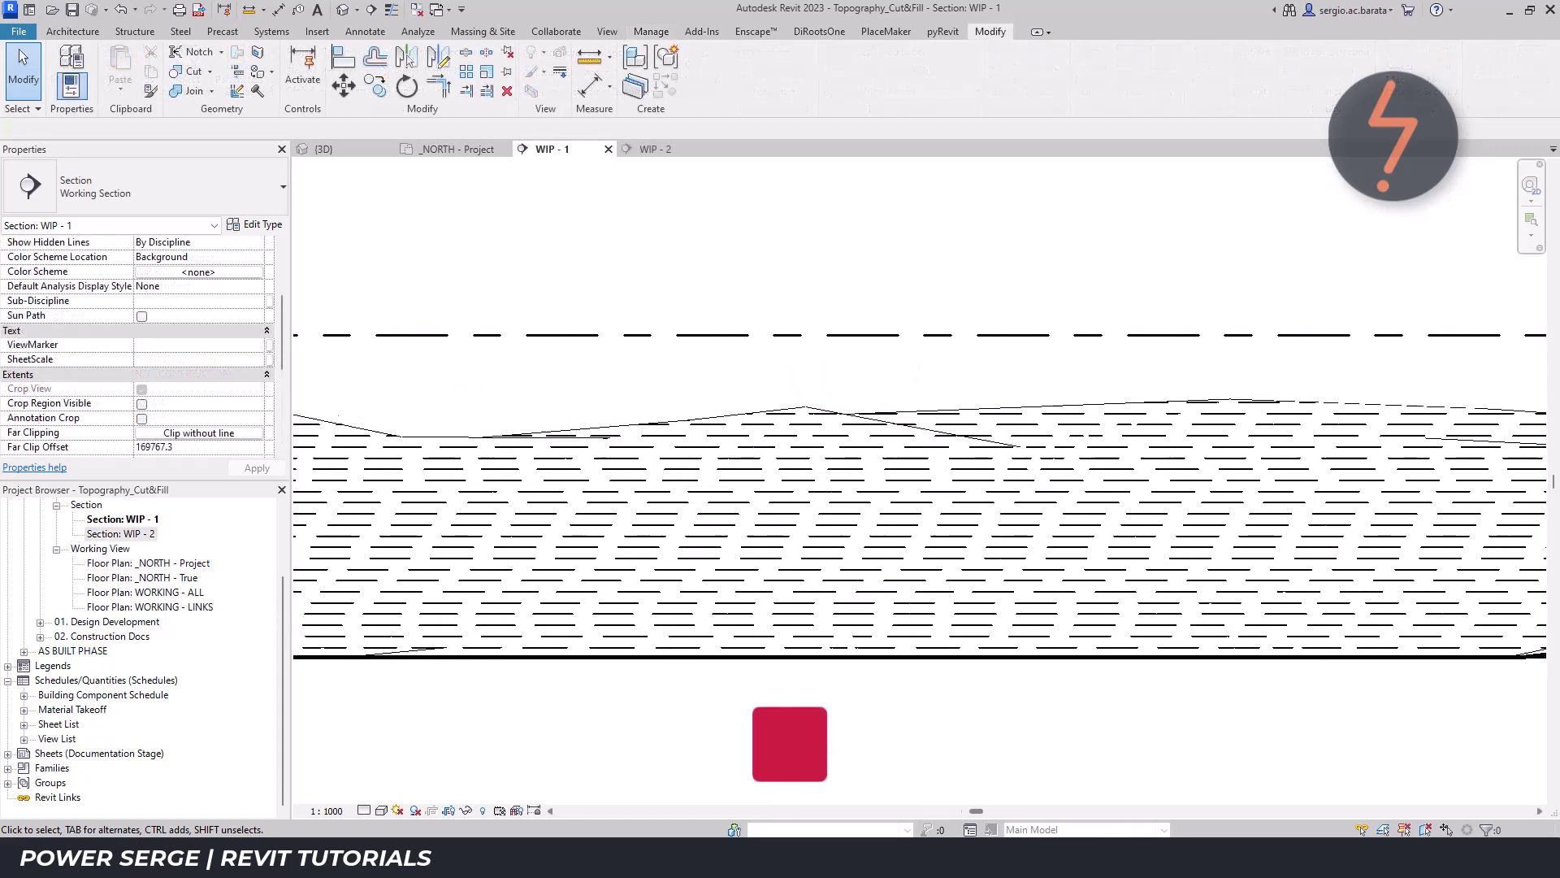
{"action": "scroll", "coordinate": [918, 488], "scroll_direction": "right", "scroll_amount": 10}
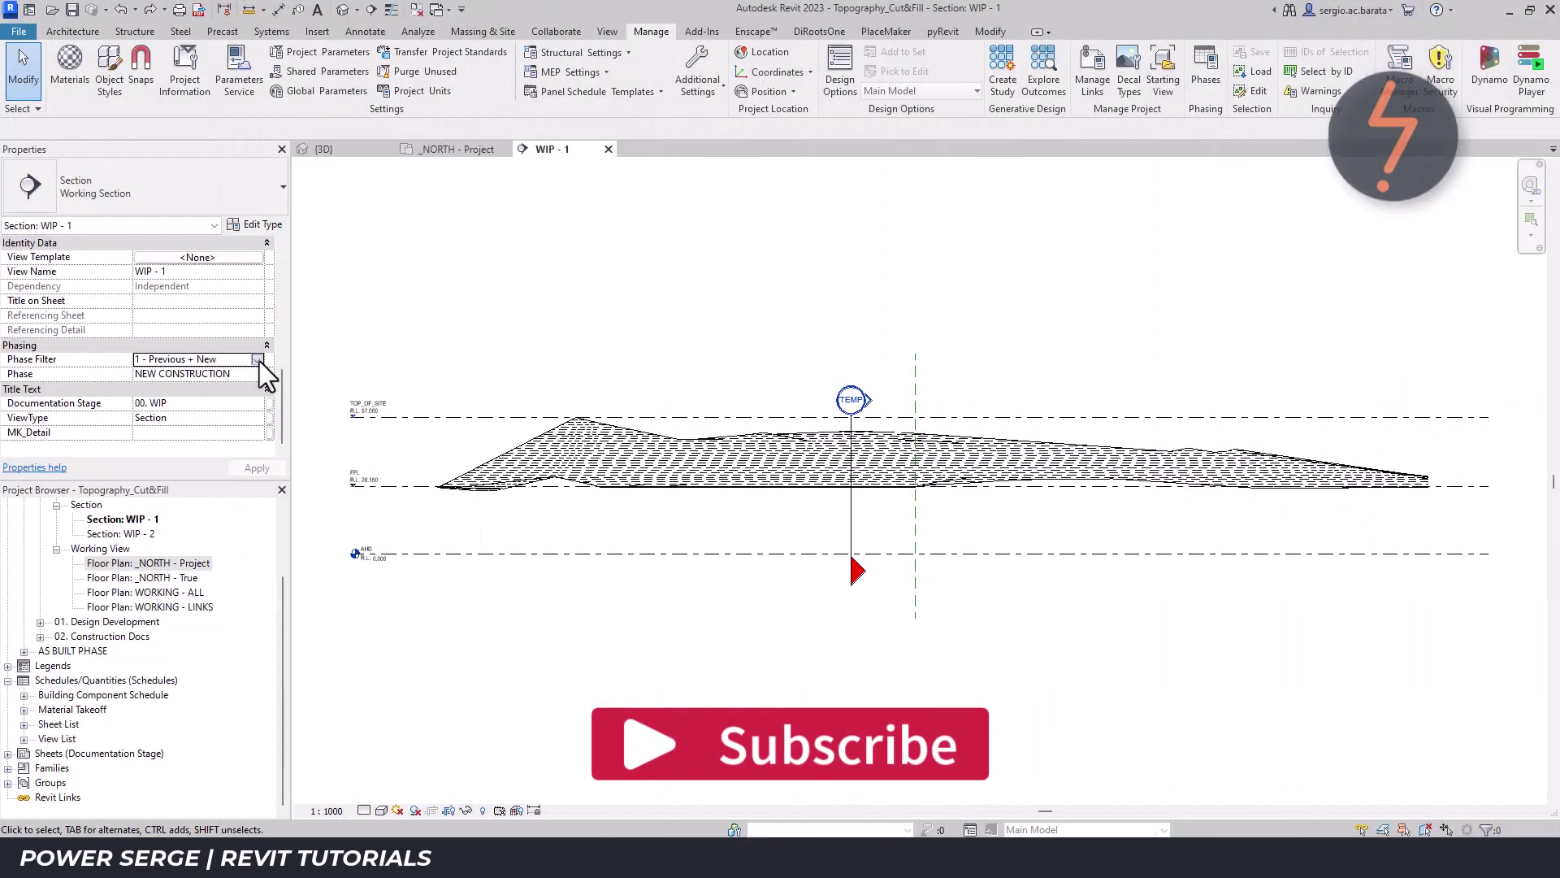
{"action": "left_click", "coordinate": [260, 360]}
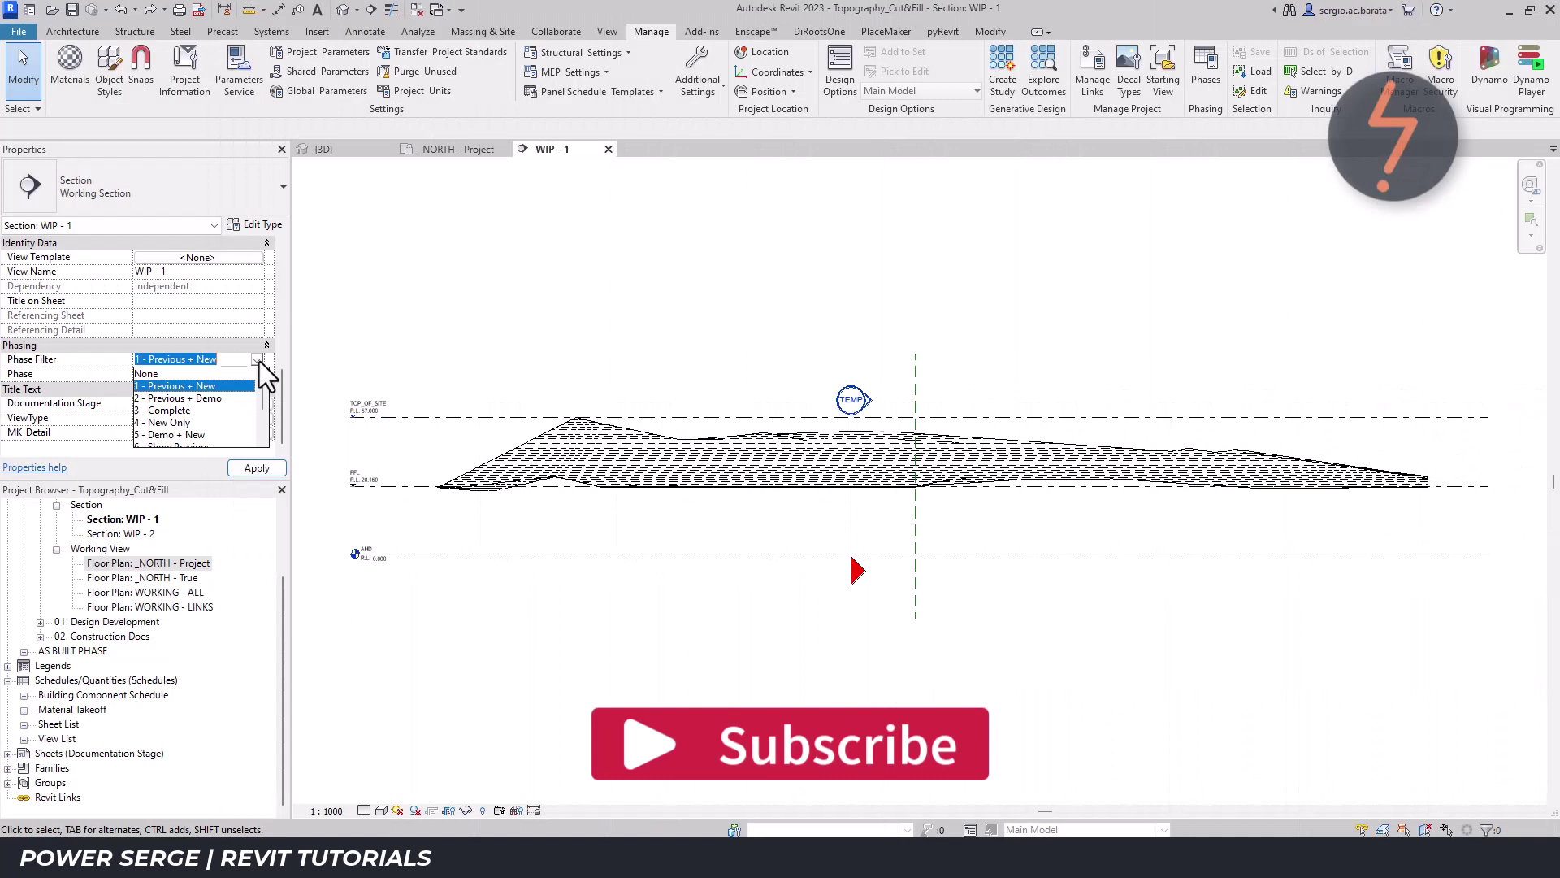
{"action": "left_click", "coordinate": [208, 433]}
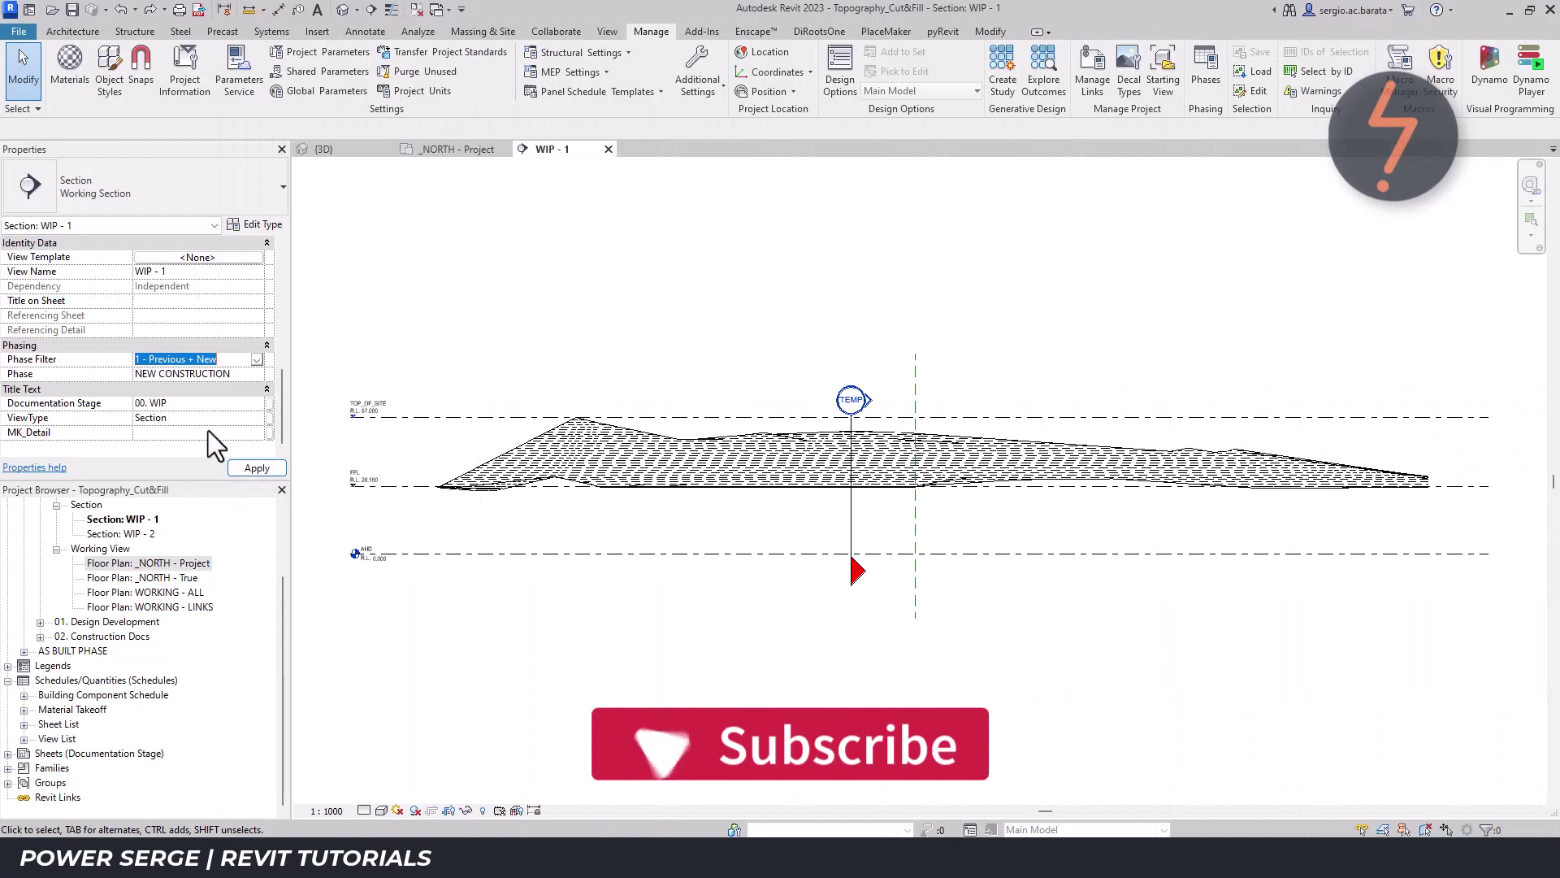
Orient the 3D view to section WIP - 2 and inspect the cut ground profile at close range.
{"action": "left_click", "coordinate": [359, 151]}
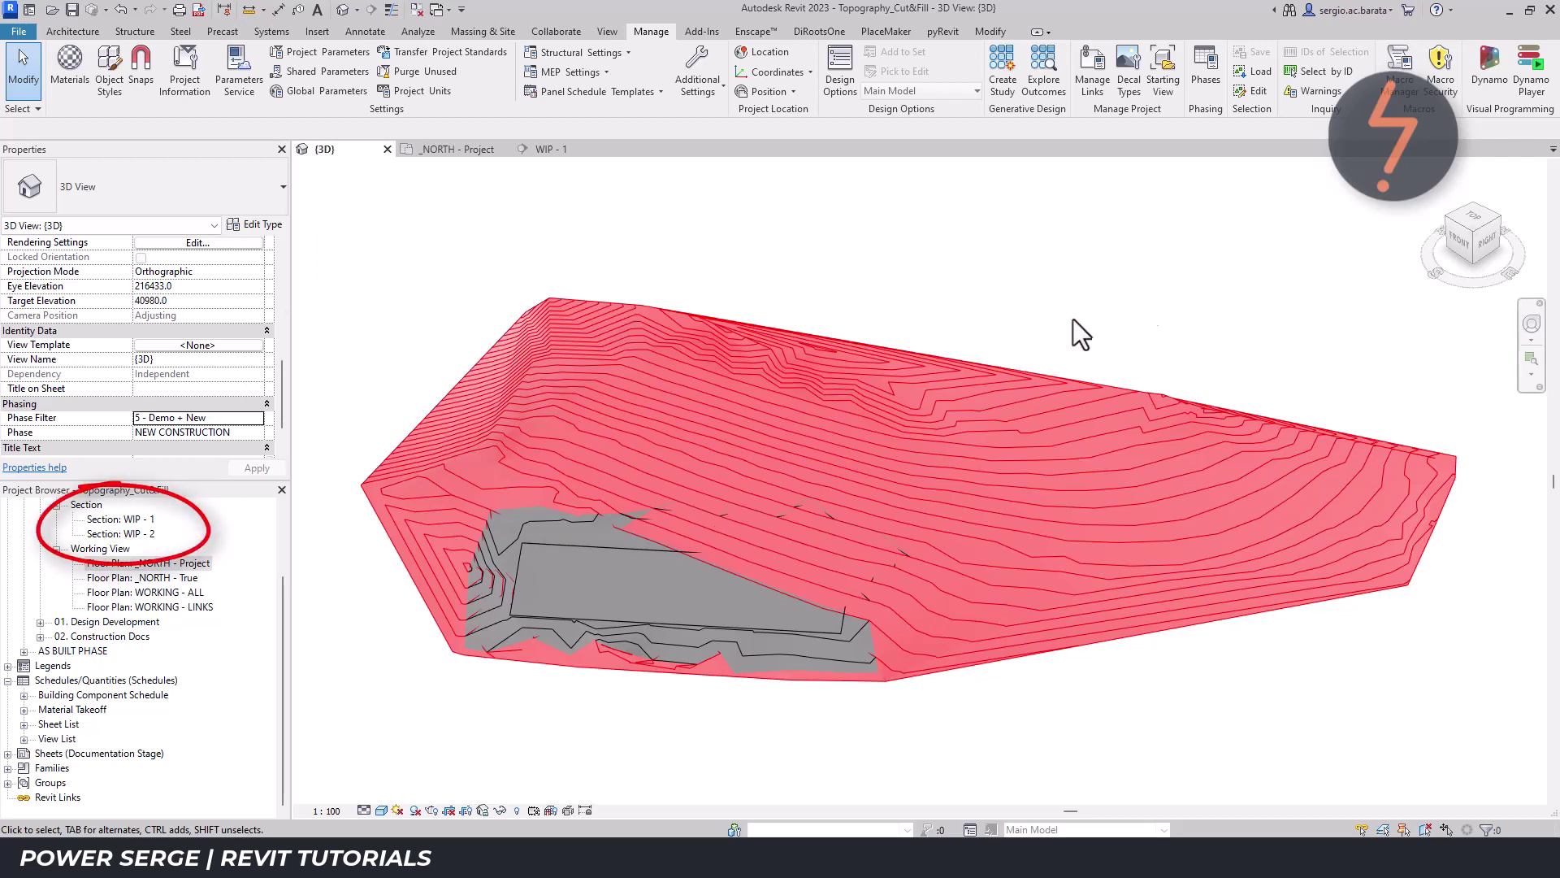
{"action": "right_click", "coordinate": [1479, 232]}
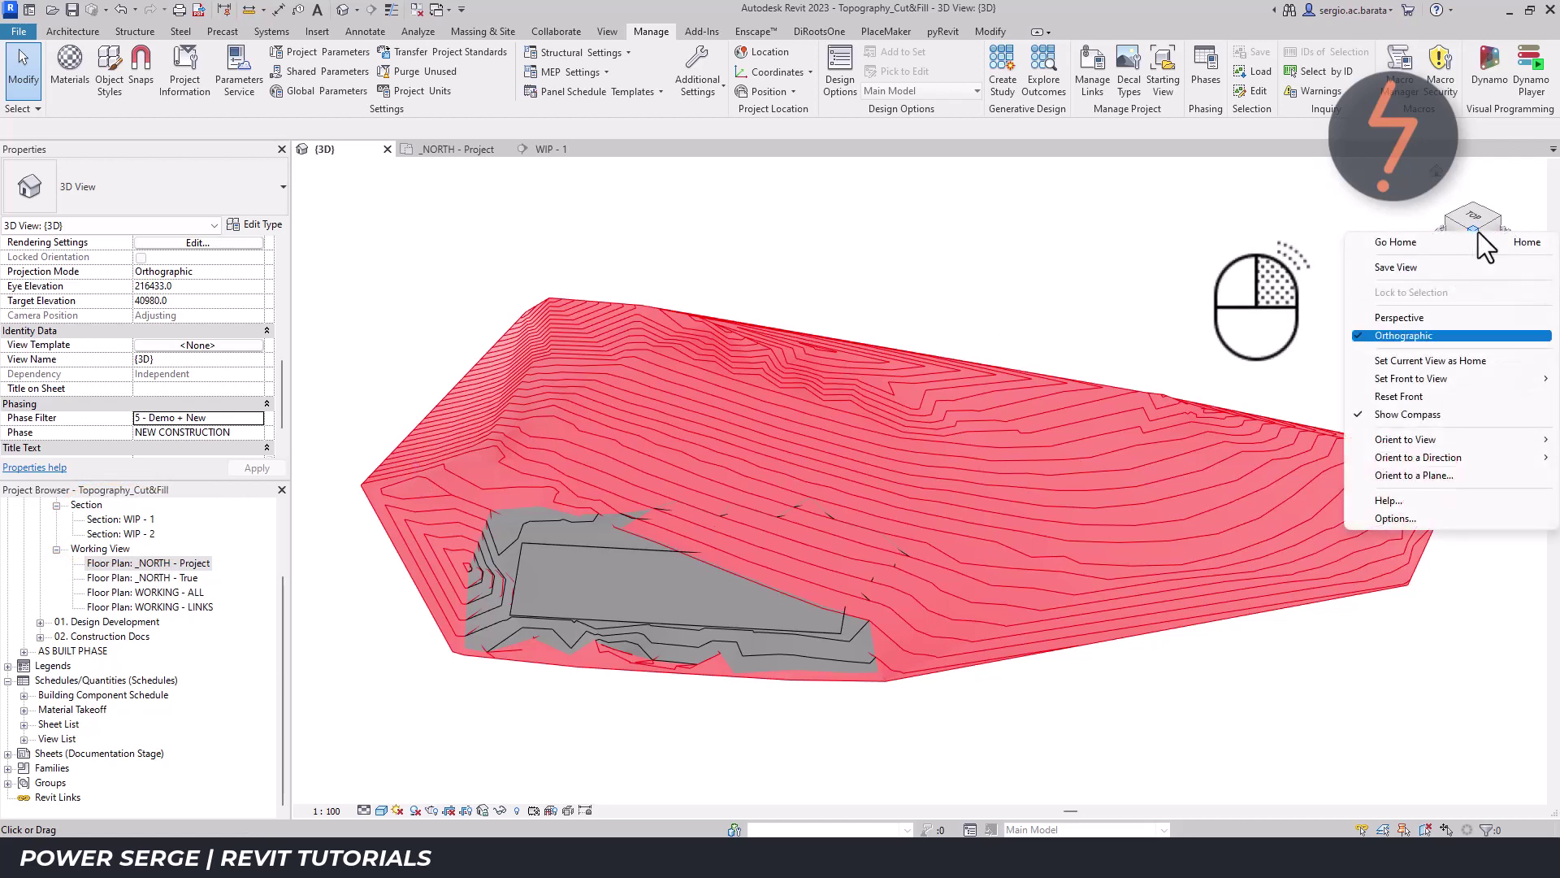
{"action": "mouse_move", "coordinate": [1457, 440]}
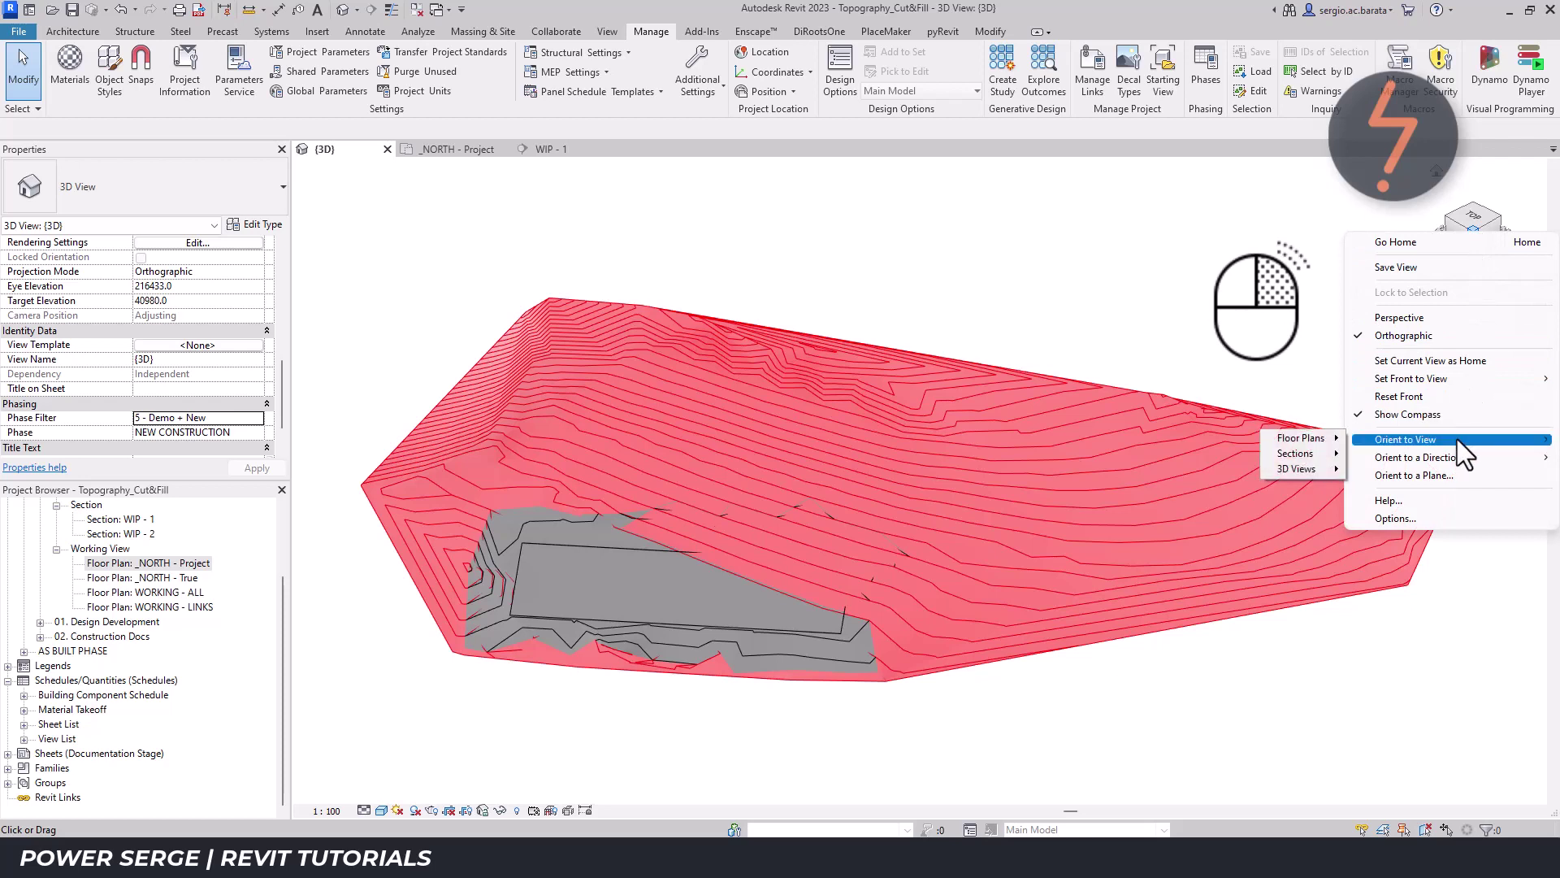
{"action": "mouse_move", "coordinate": [1319, 459]}
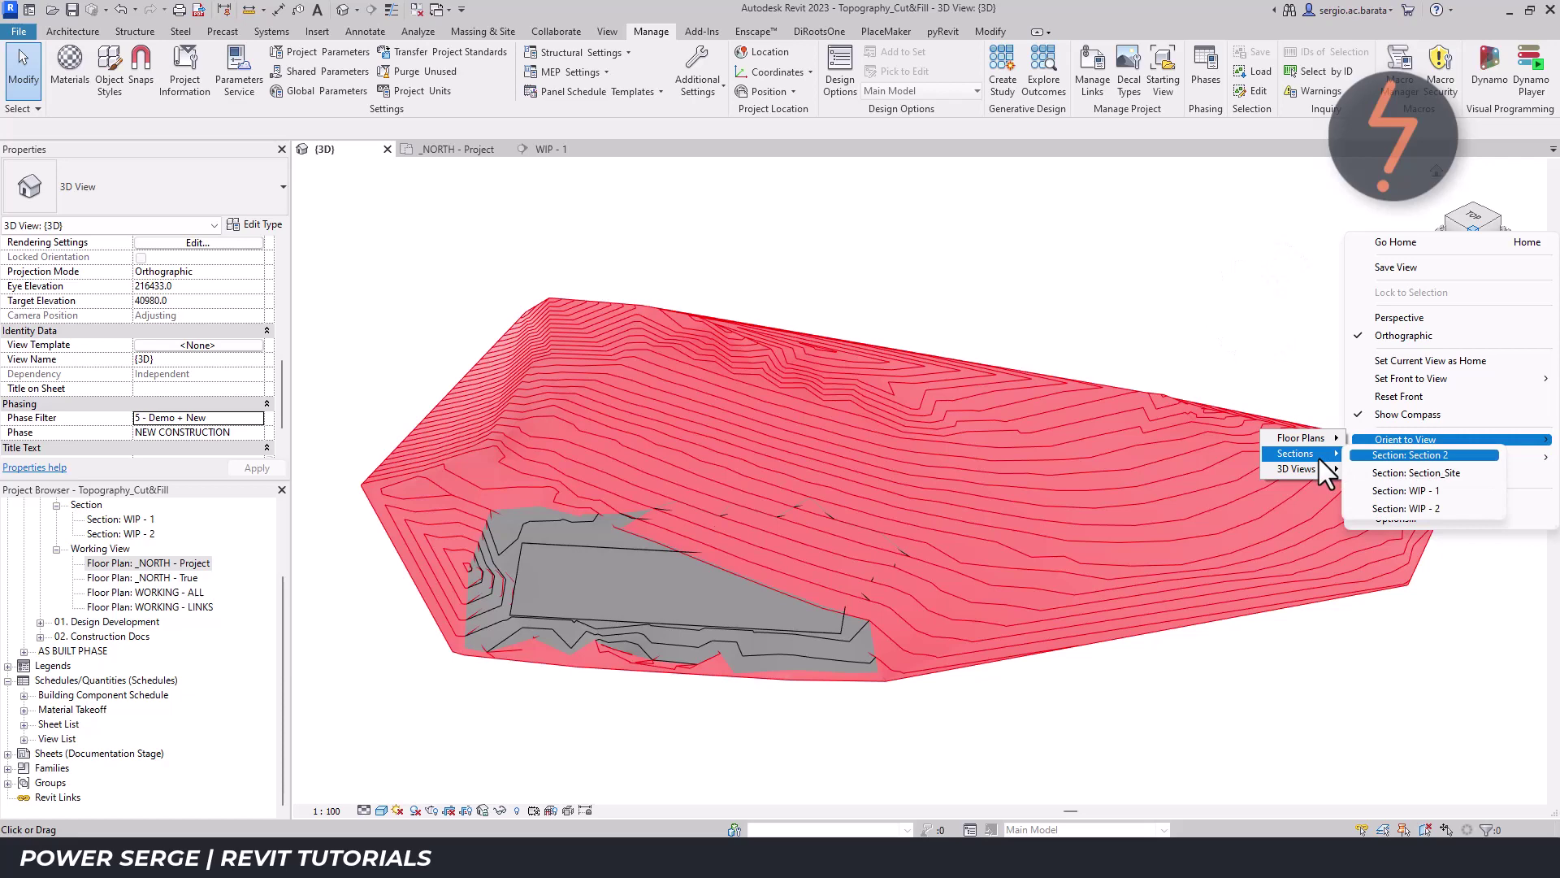
{"action": "left_click", "coordinate": [1435, 507]}
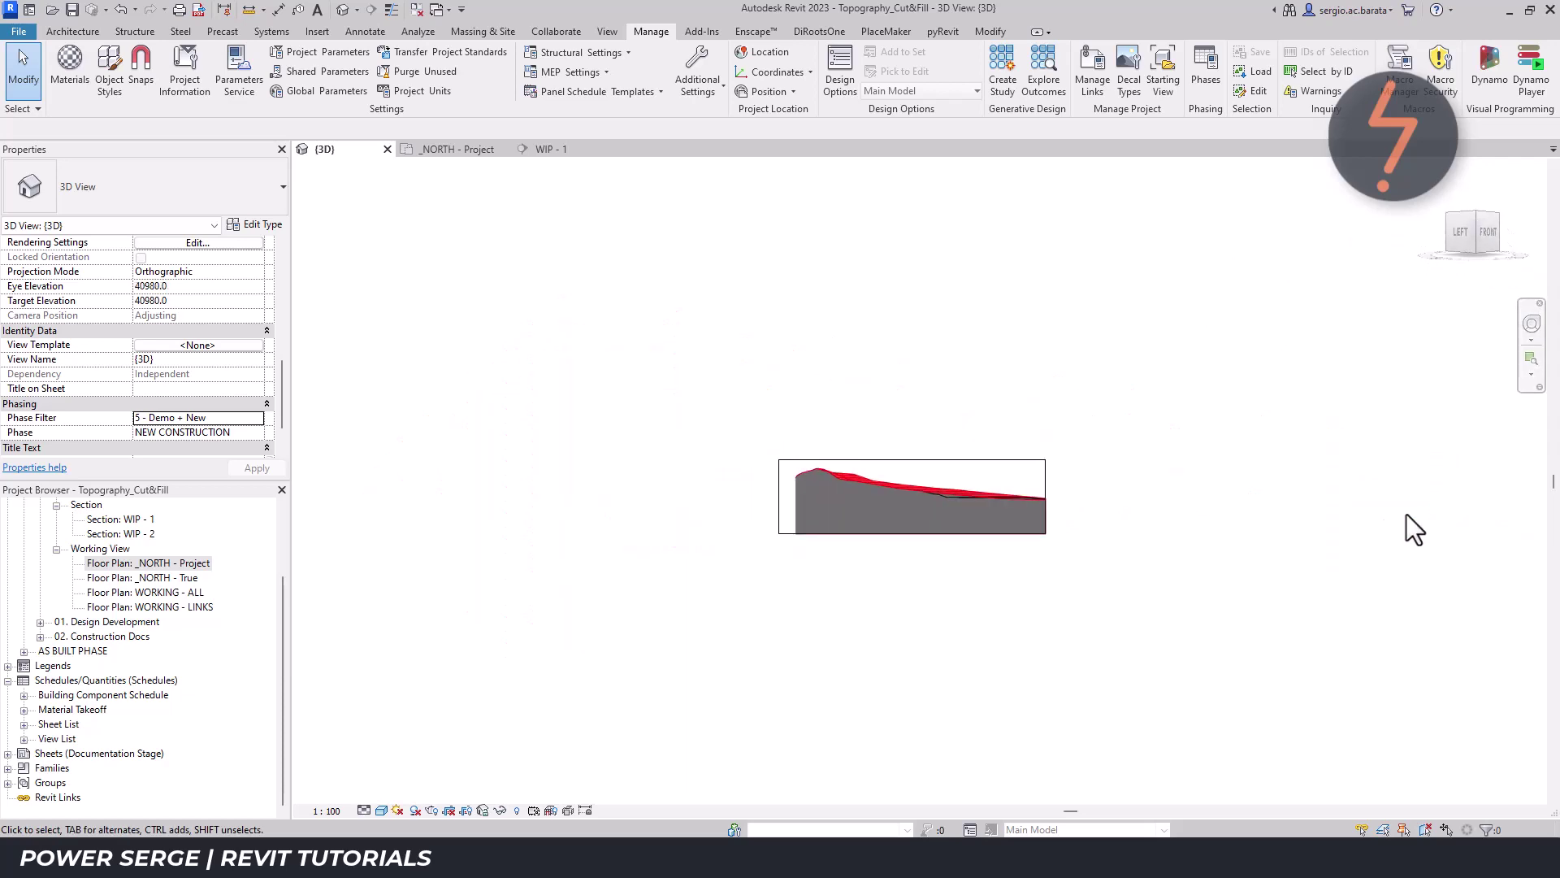
{"action": "right_click", "coordinate": [1056, 608]}
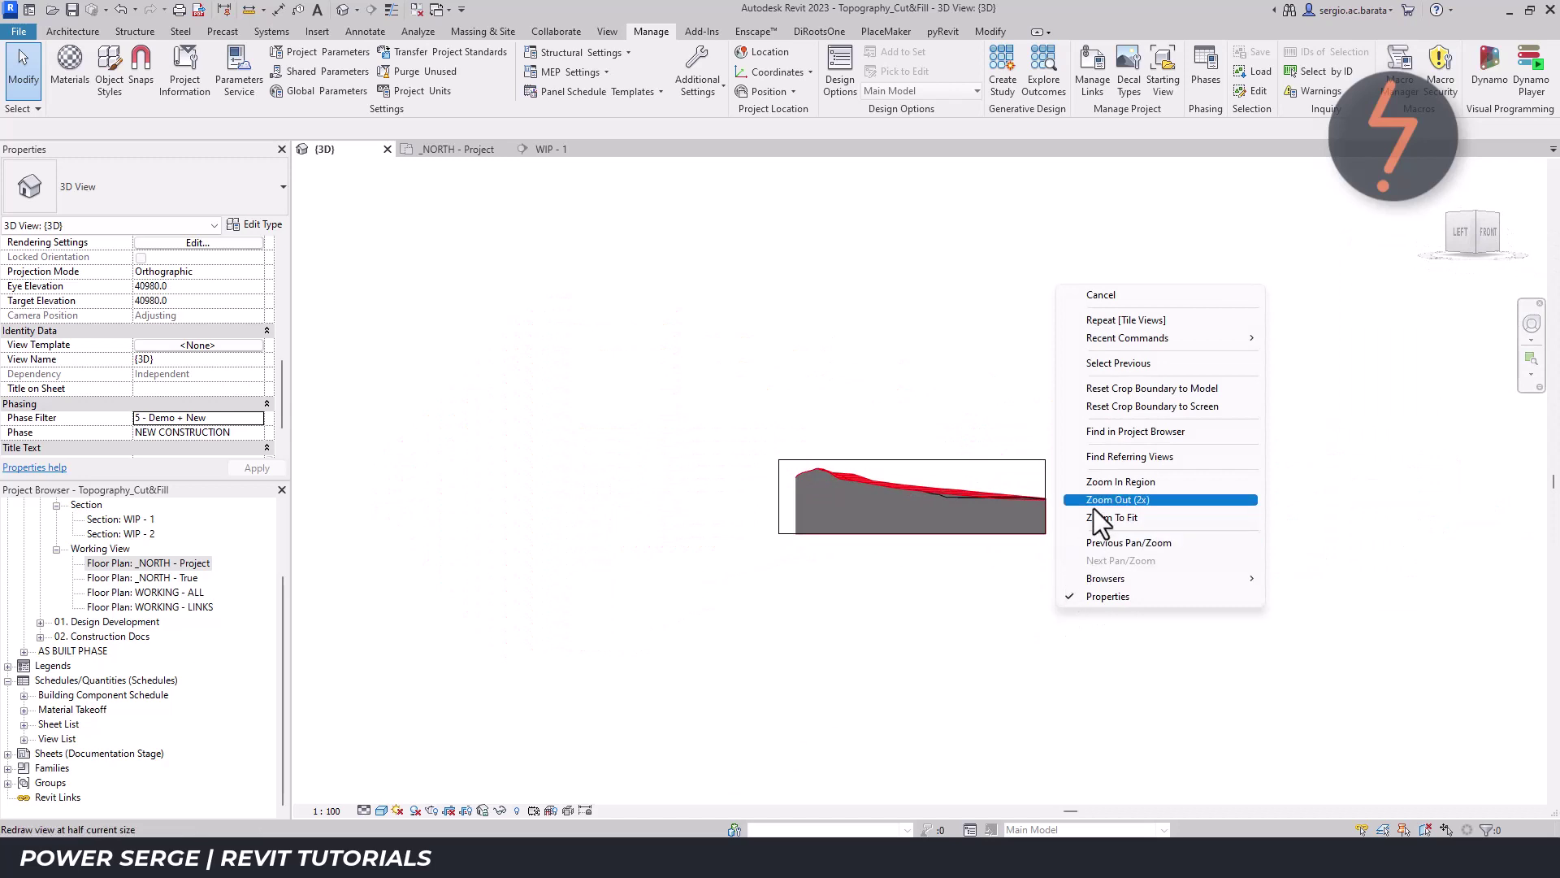
{"action": "left_click", "coordinate": [1120, 483]}
{"action": "left_click_drag", "start_coordinate": [868, 430], "coordinate": [1060, 558]}
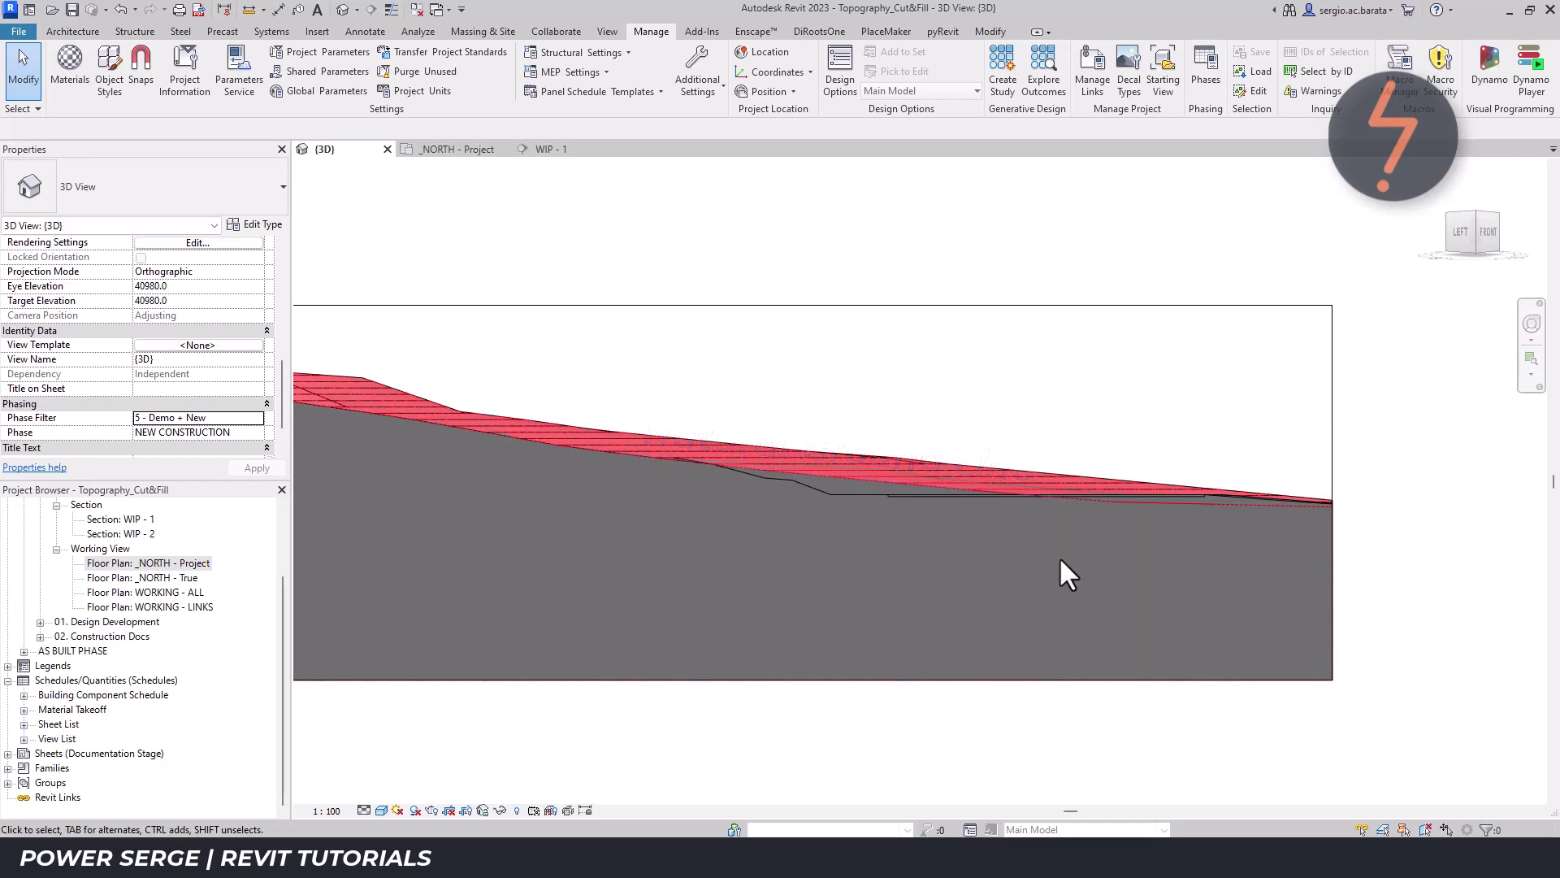
Select the EXISTING SITE topography in the sectioned 3D view and temporarily isolate that element.
{"action": "left_click", "coordinate": [1494, 230]}
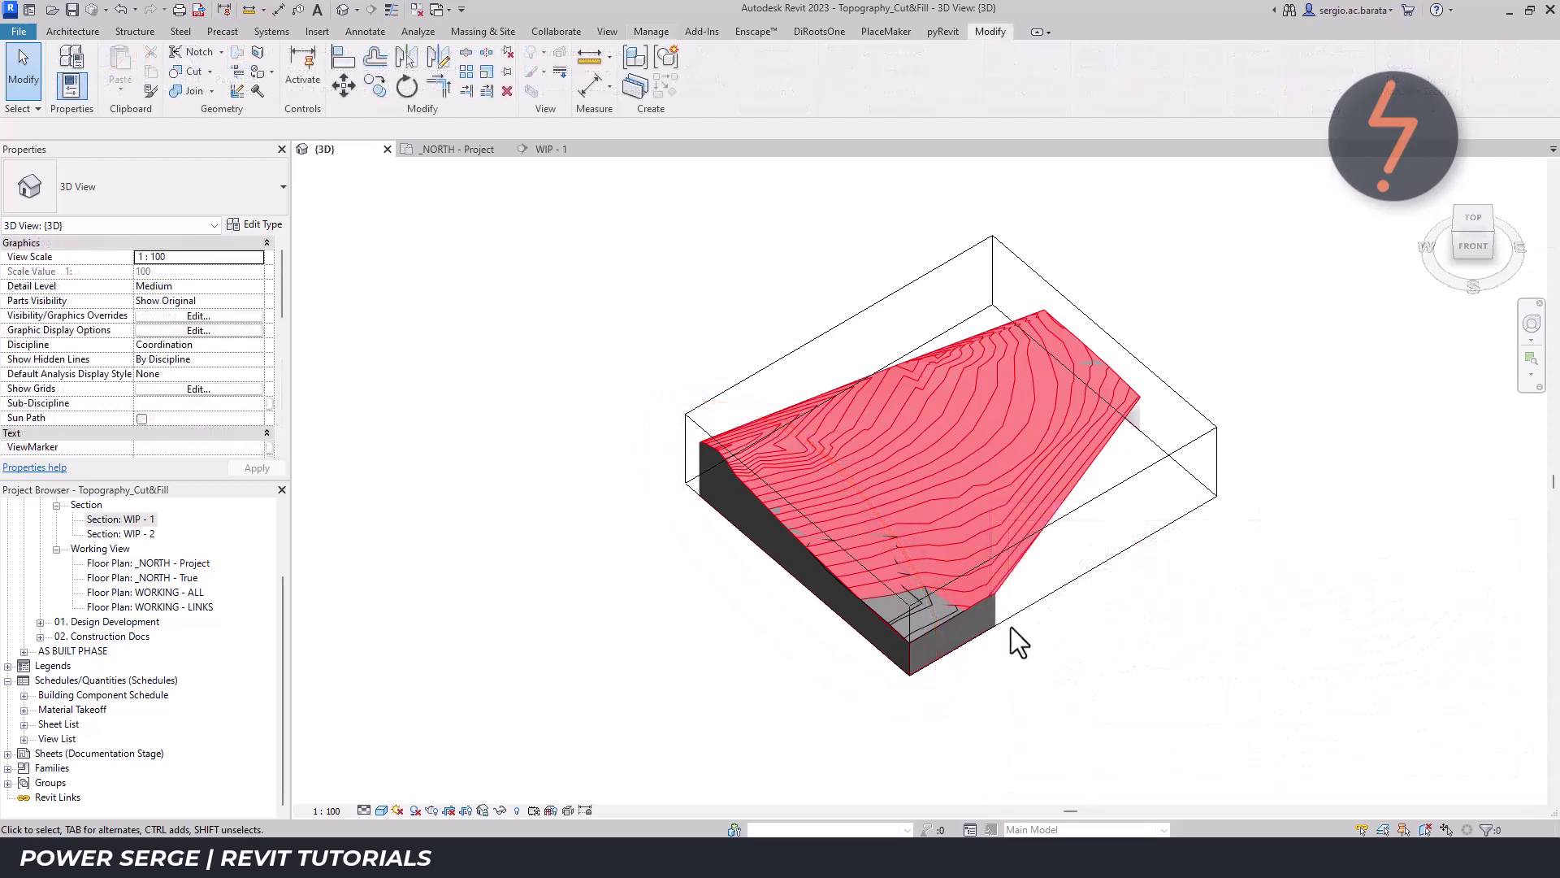
{"action": "key", "text": "Tab"}
{"action": "left_click", "coordinate": [1007, 572]}
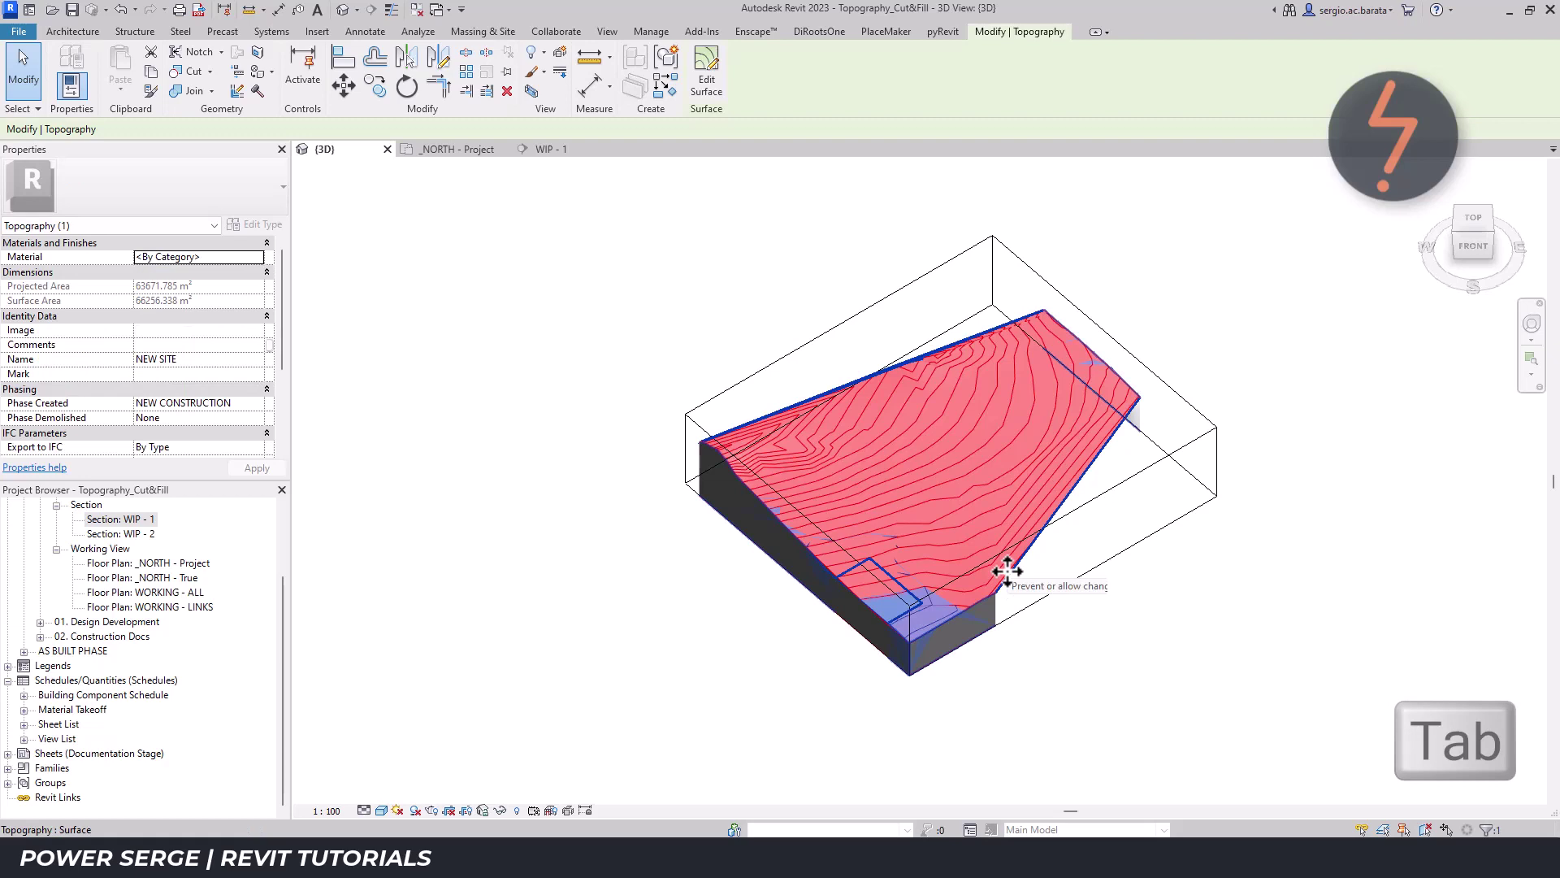
{"action": "key", "text": "Tab"}
{"action": "left_click", "coordinate": [1007, 572]}
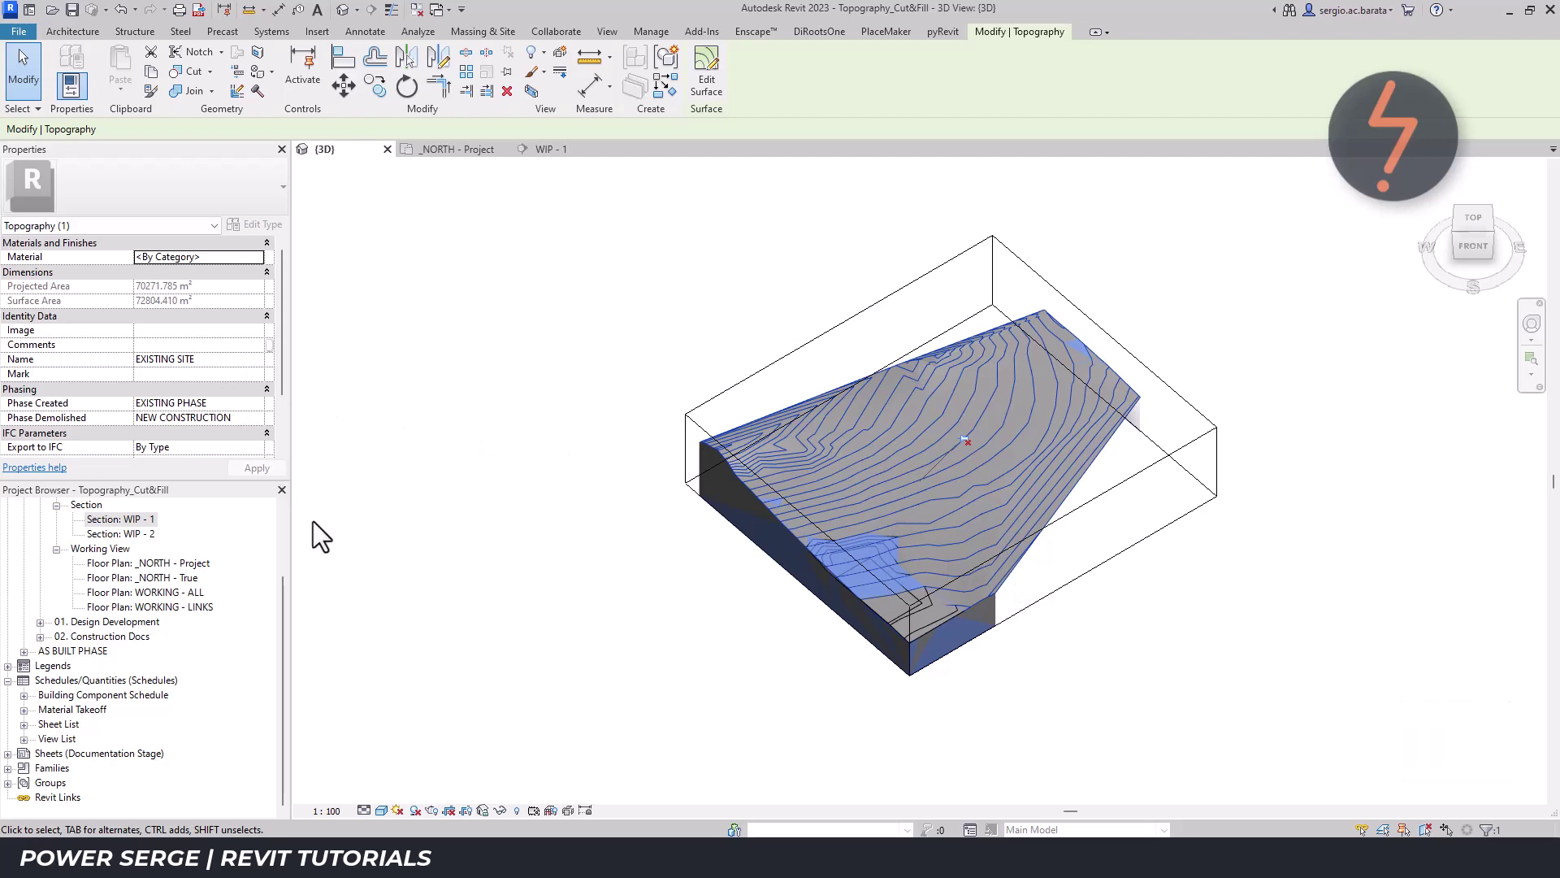
{"action": "left_click", "coordinate": [499, 809]}
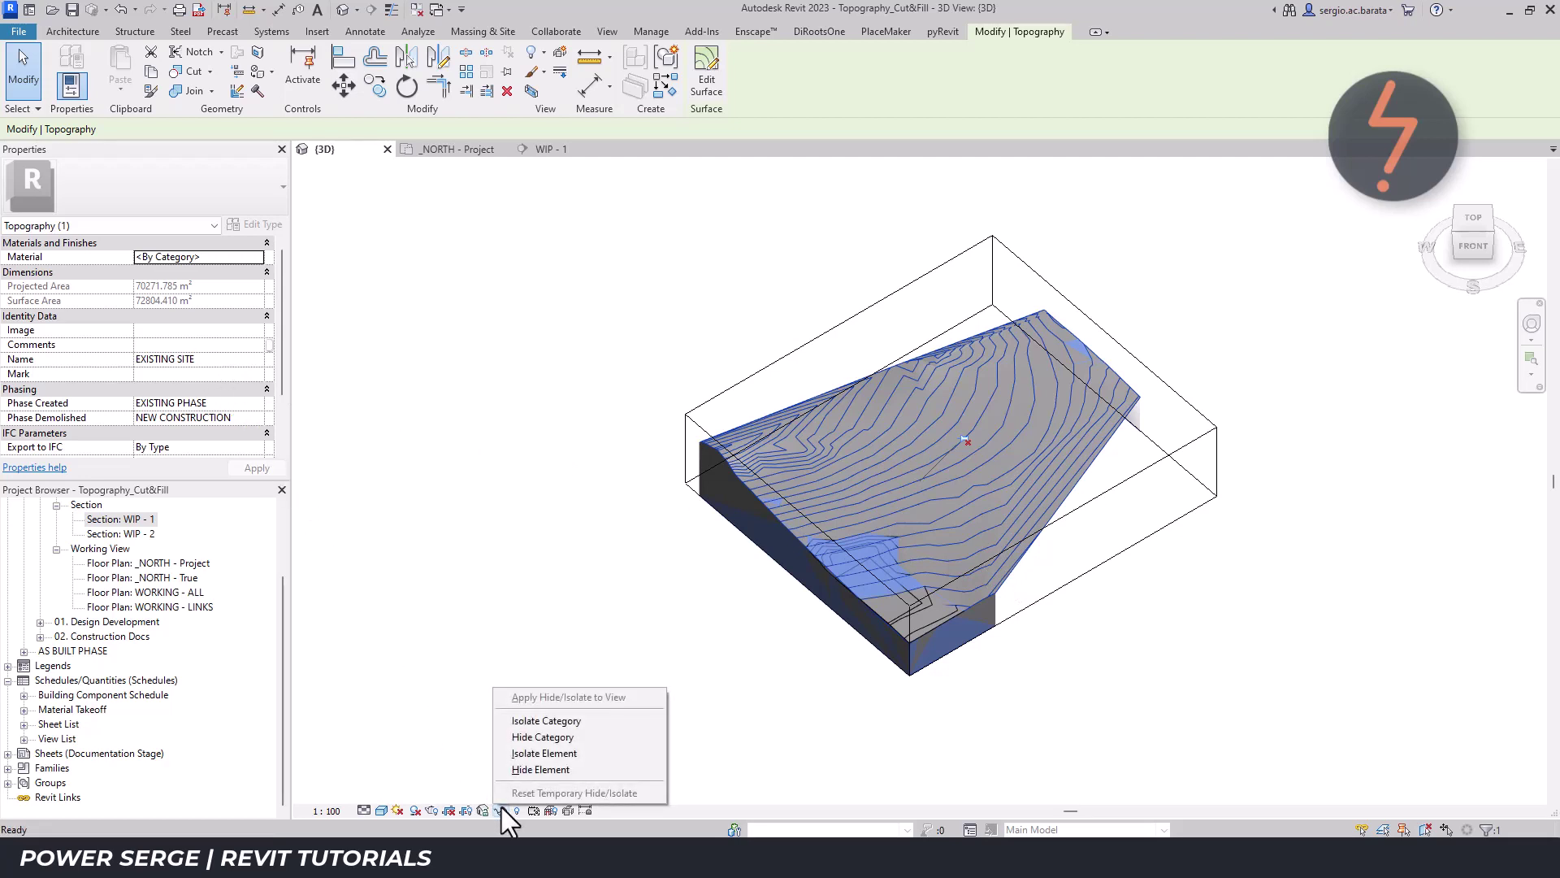
{"action": "left_click", "coordinate": [515, 756]}
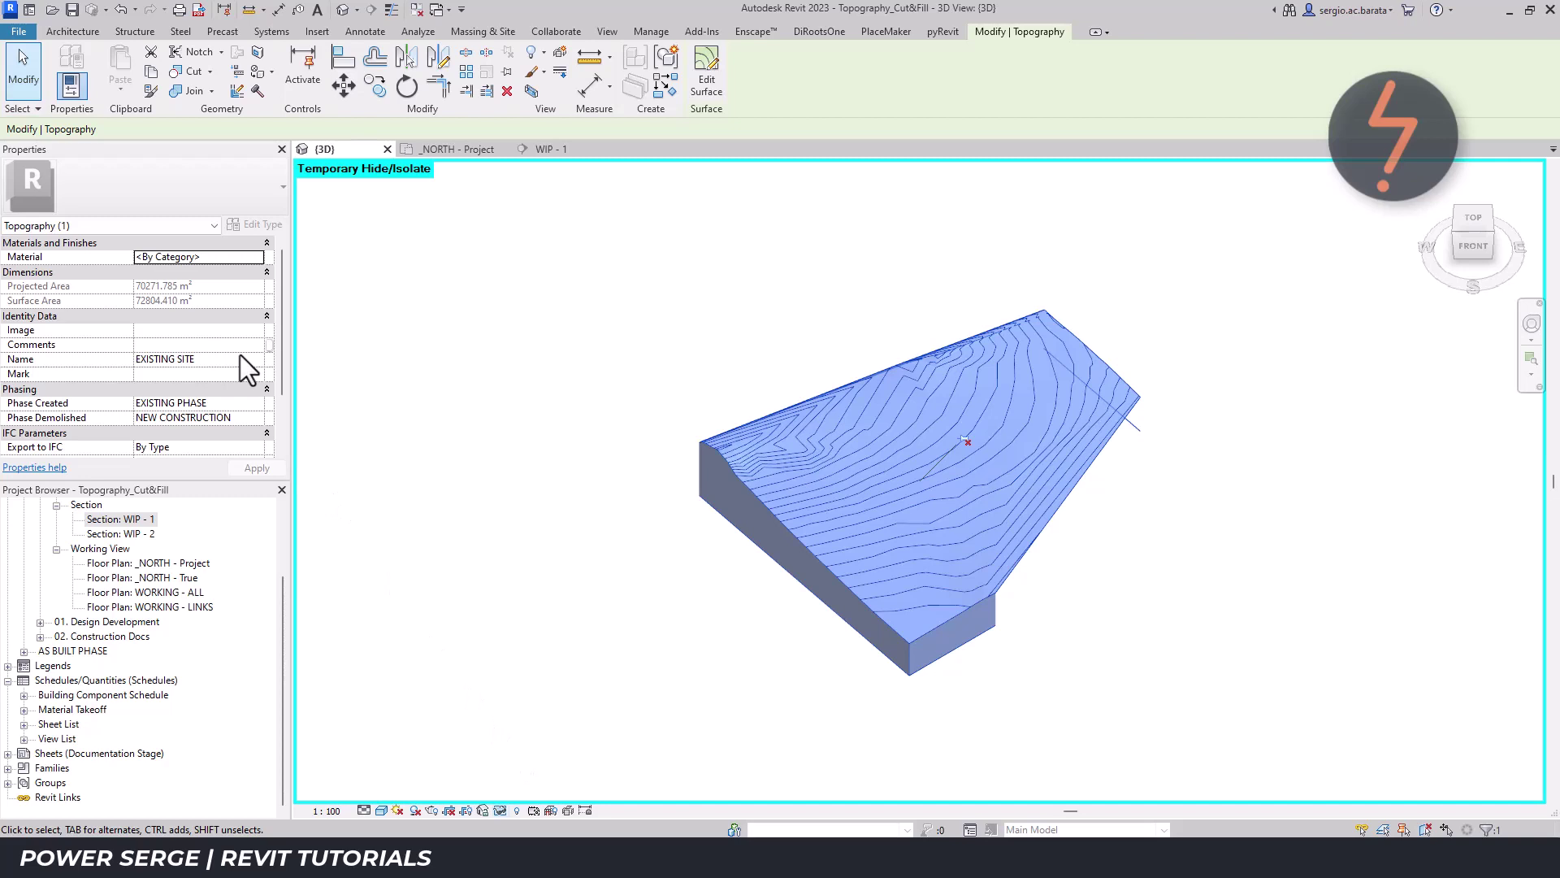
Export the isolated 3D view as Topography_Cut&Fill - Existing.dwg in the Cut&Fill_Section folder, leaving Temporary Hide/Isolate mode on.
{"action": "left_click", "coordinate": [19, 32]}
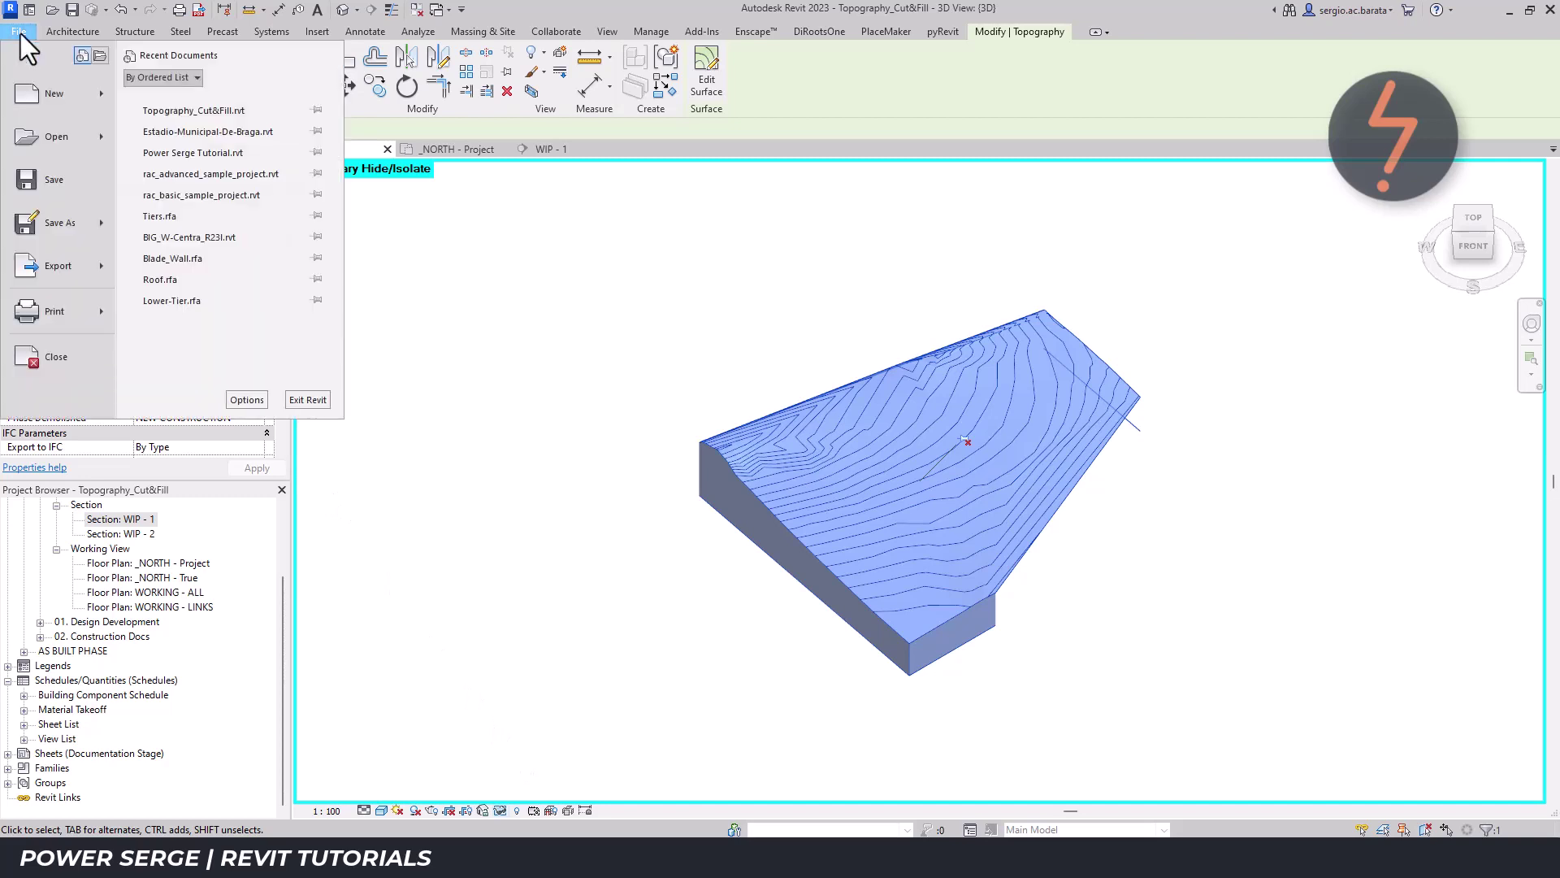
{"action": "mouse_move", "coordinate": [71, 259]}
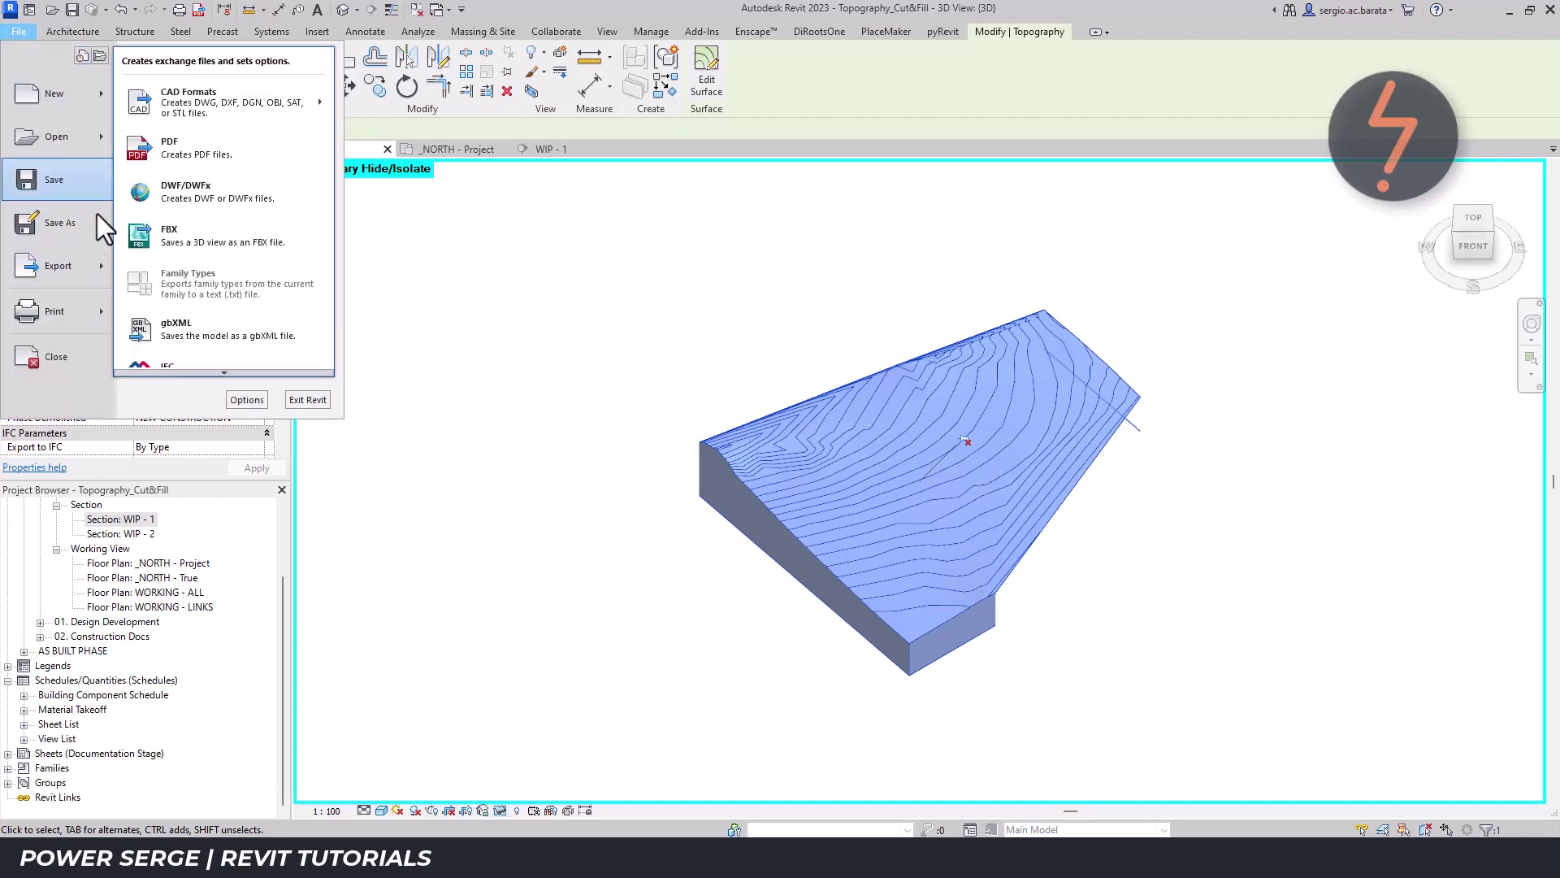
{"action": "mouse_move", "coordinate": [268, 97]}
{"action": "left_click", "coordinate": [366, 91]}
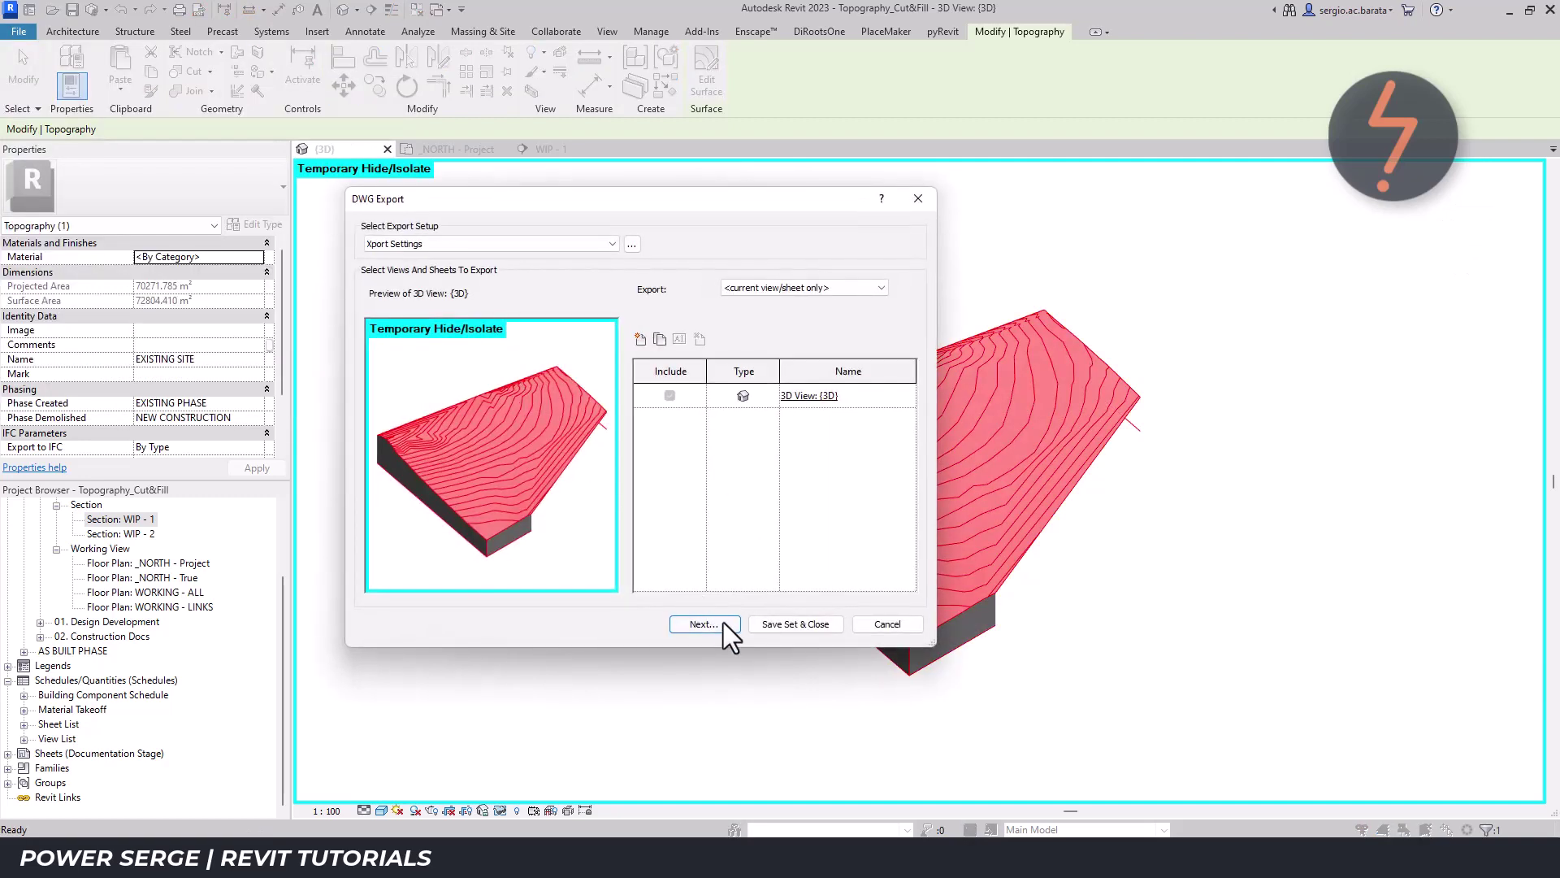
{"action": "left_click", "coordinate": [703, 624]}
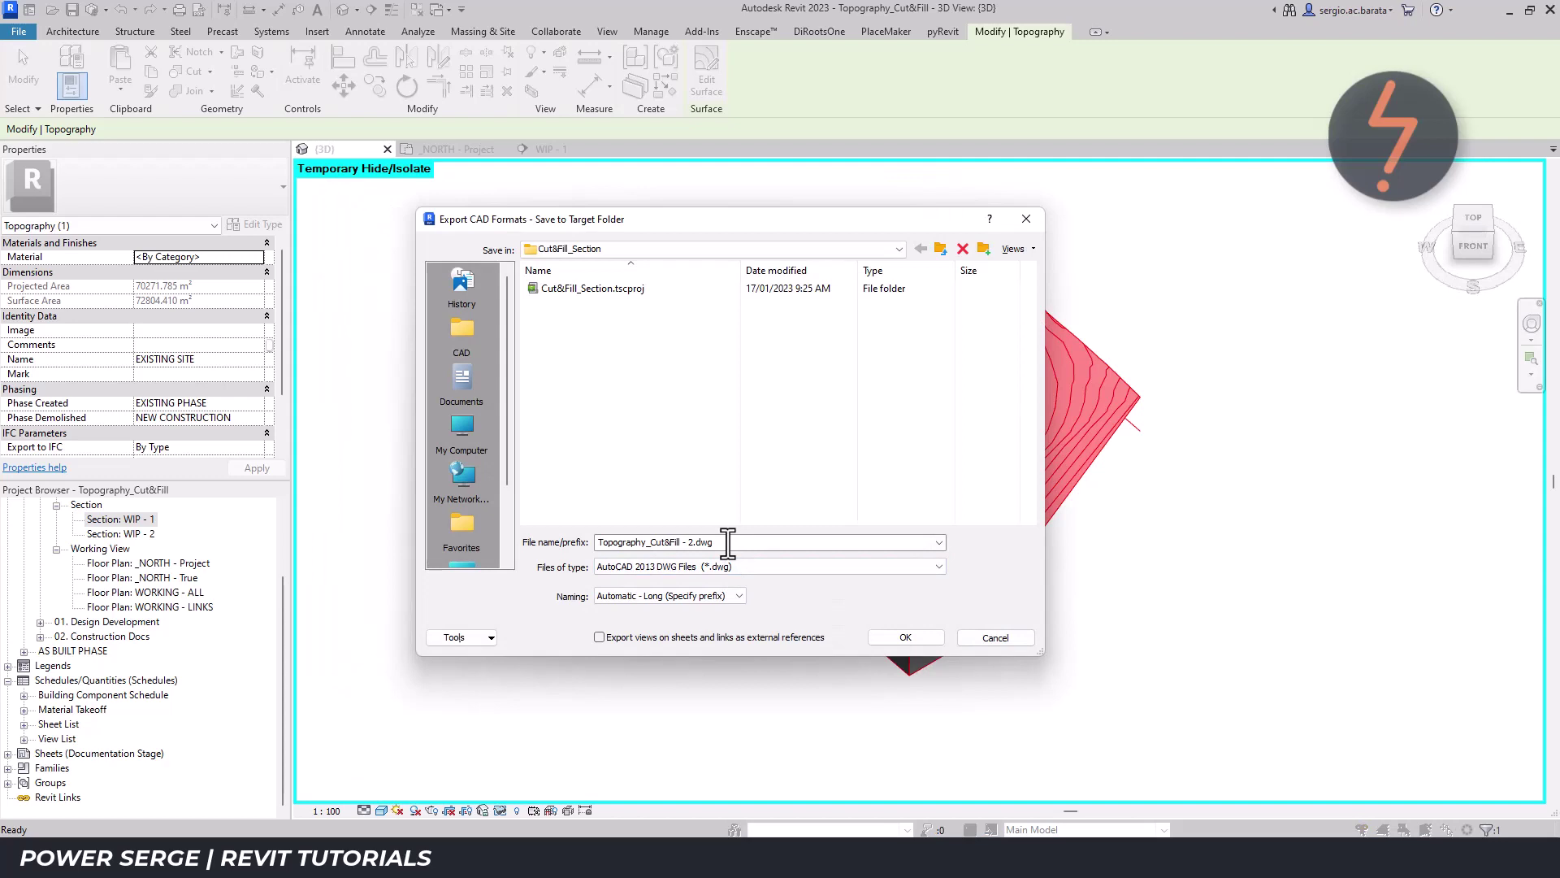
{"action": "double_click", "coordinate": [728, 542]}
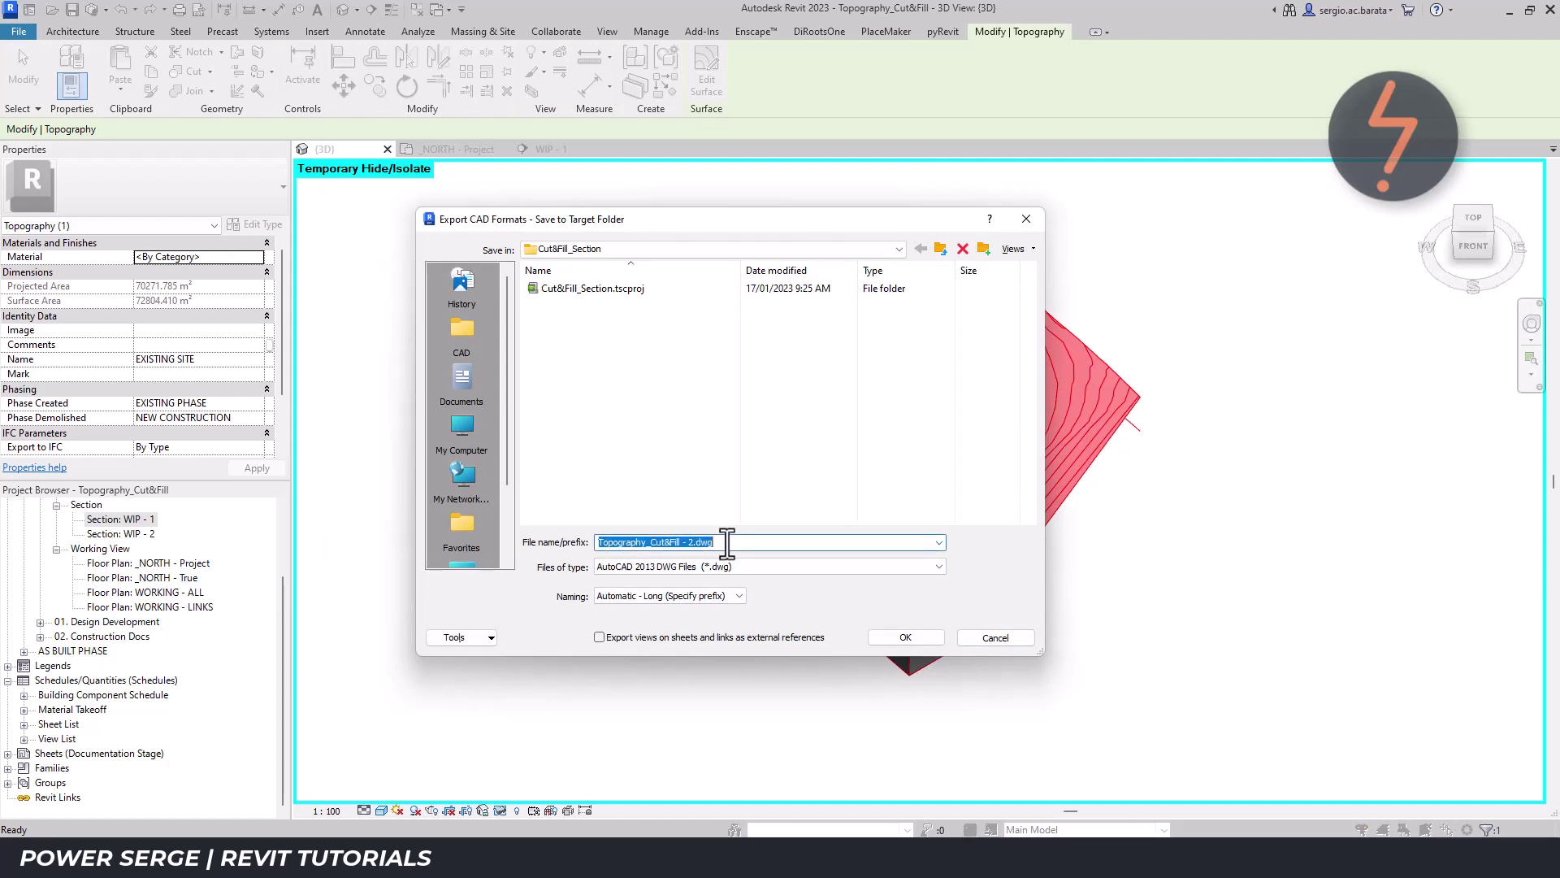
{"action": "left_click", "coordinate": [690, 542]}
{"action": "type", "text": "Existing"}
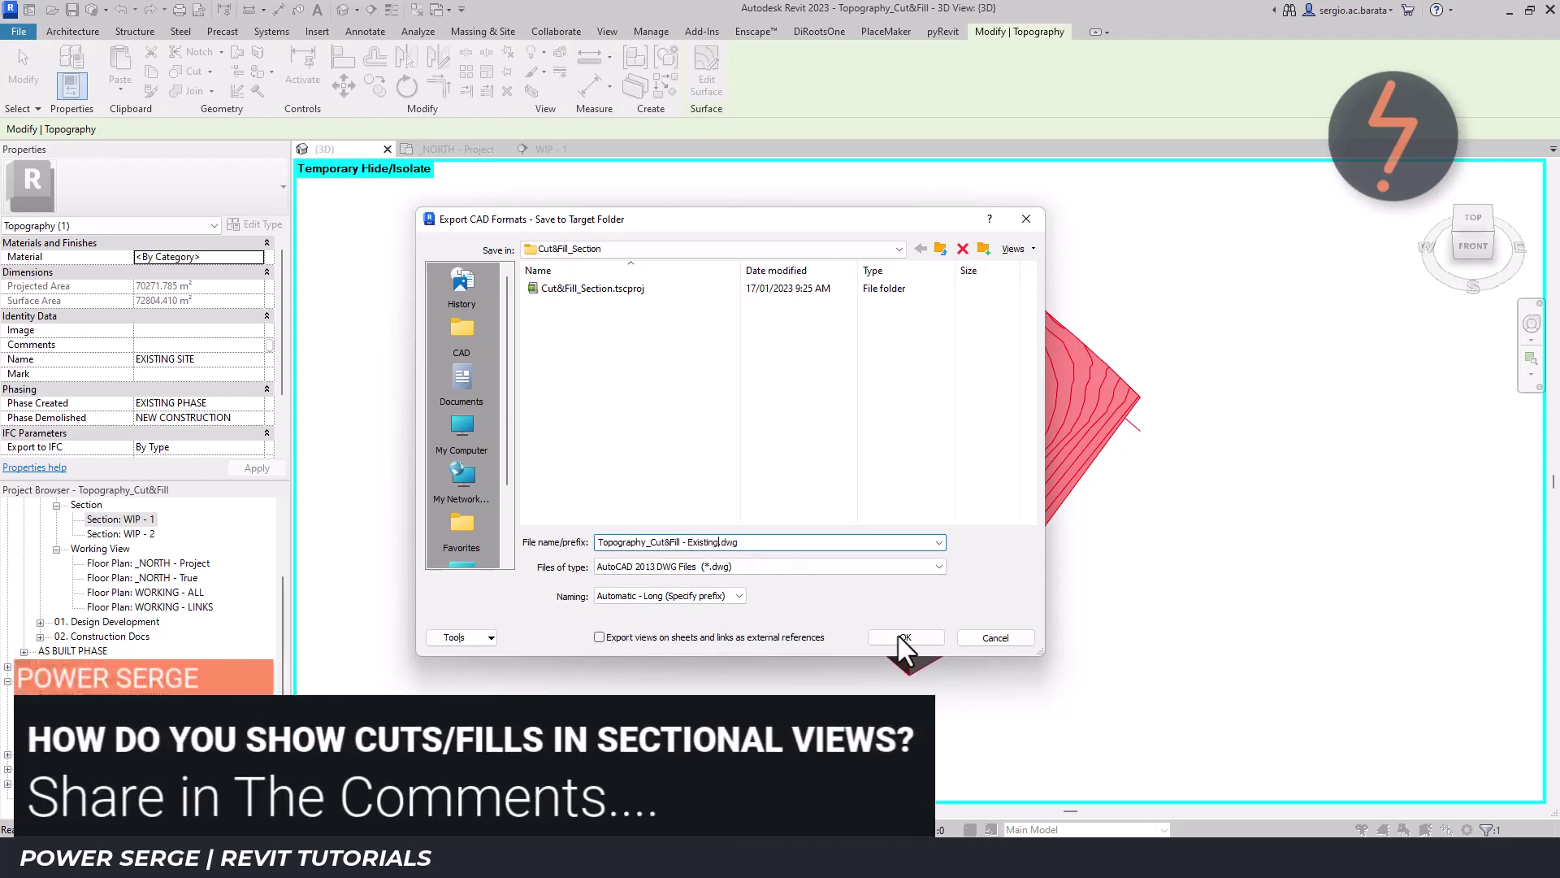
{"action": "left_click", "coordinate": [901, 636]}
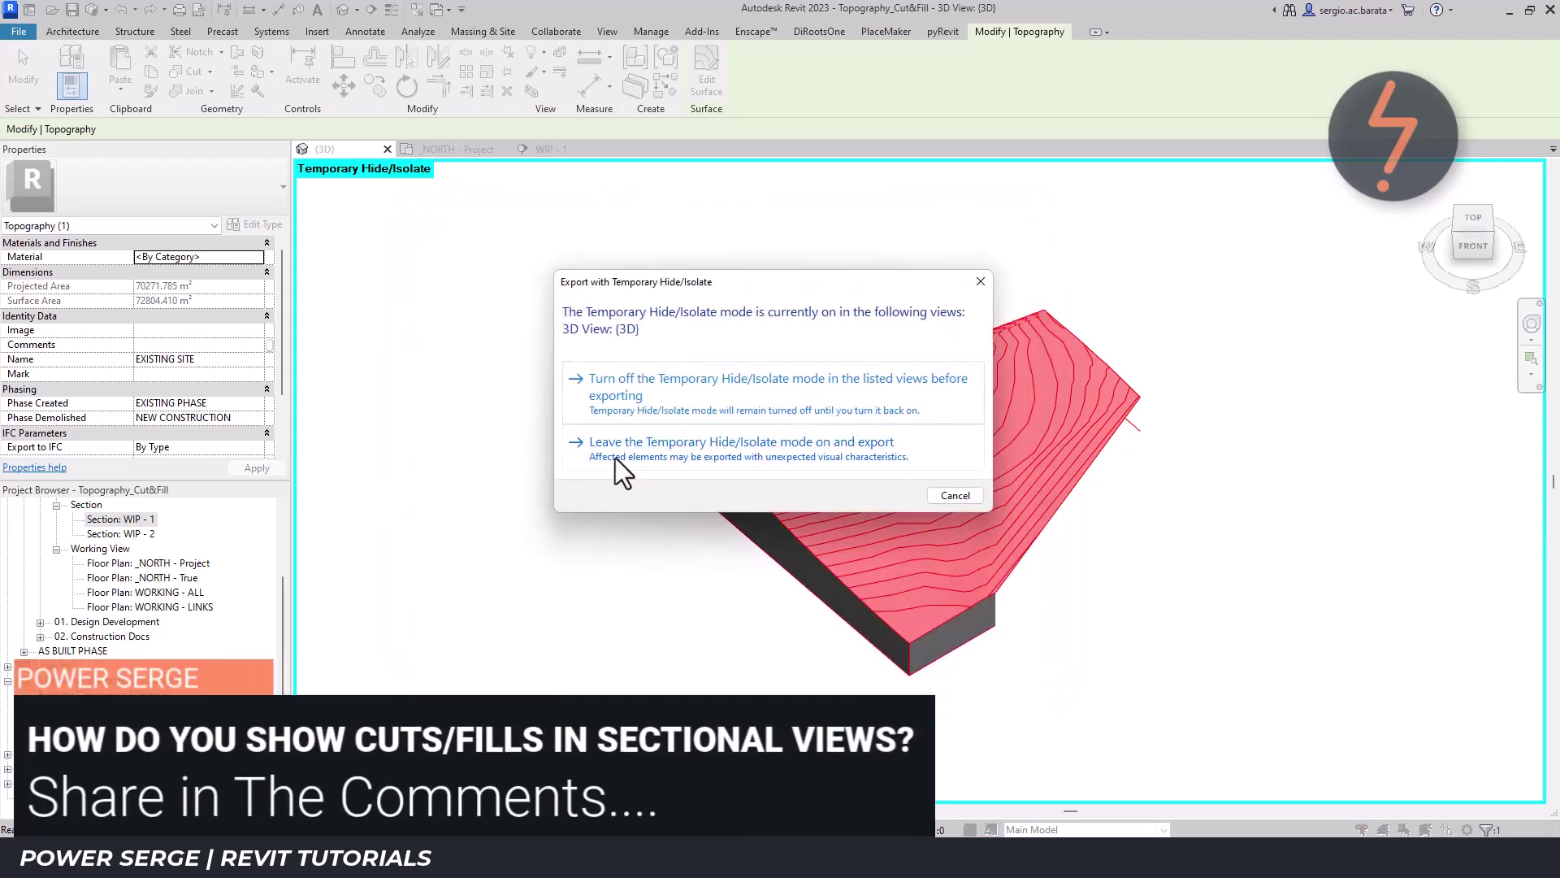
{"action": "left_click", "coordinate": [616, 457]}
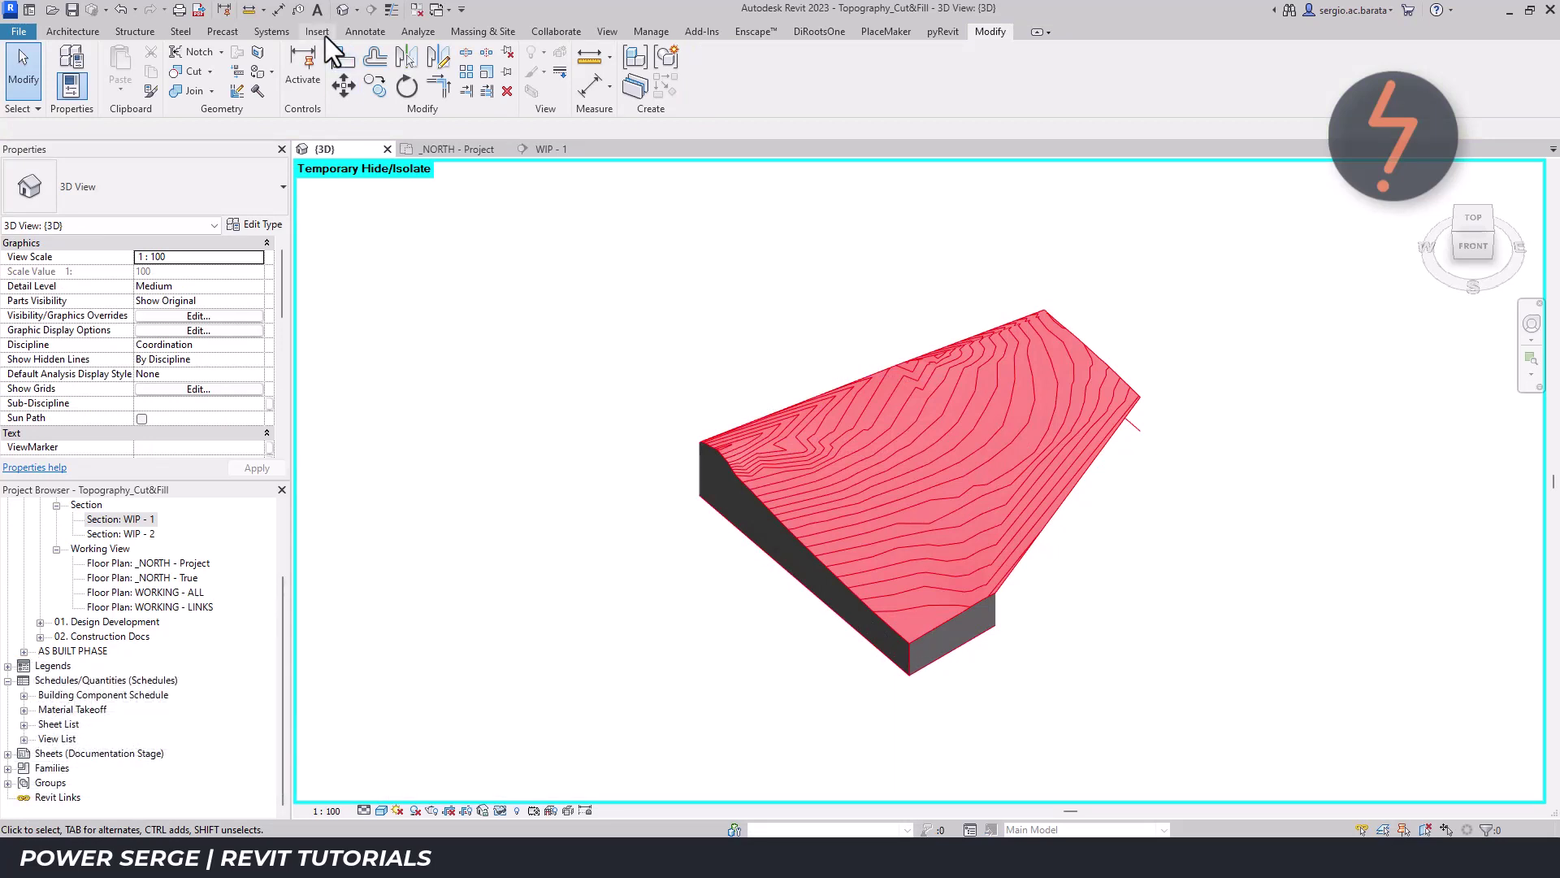
Import Topography_Cut&Fill - Existing.dwg into the 3D view with Orient to View enabled and Auto - Origin to Internal Origin positioning.
{"action": "left_click", "coordinate": [325, 36]}
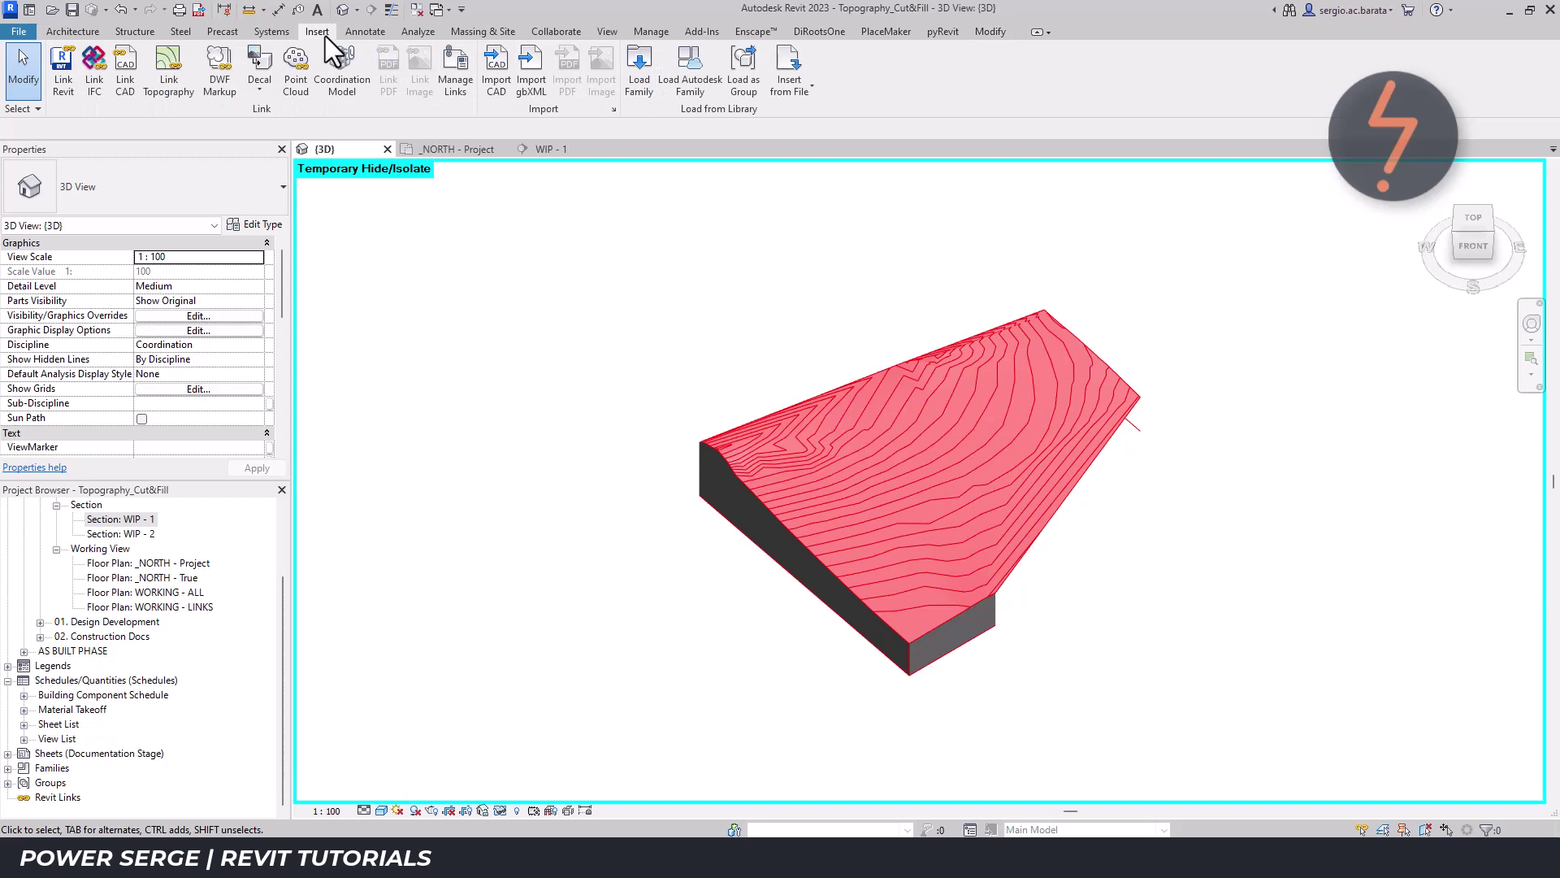
{"action": "left_click", "coordinate": [486, 86]}
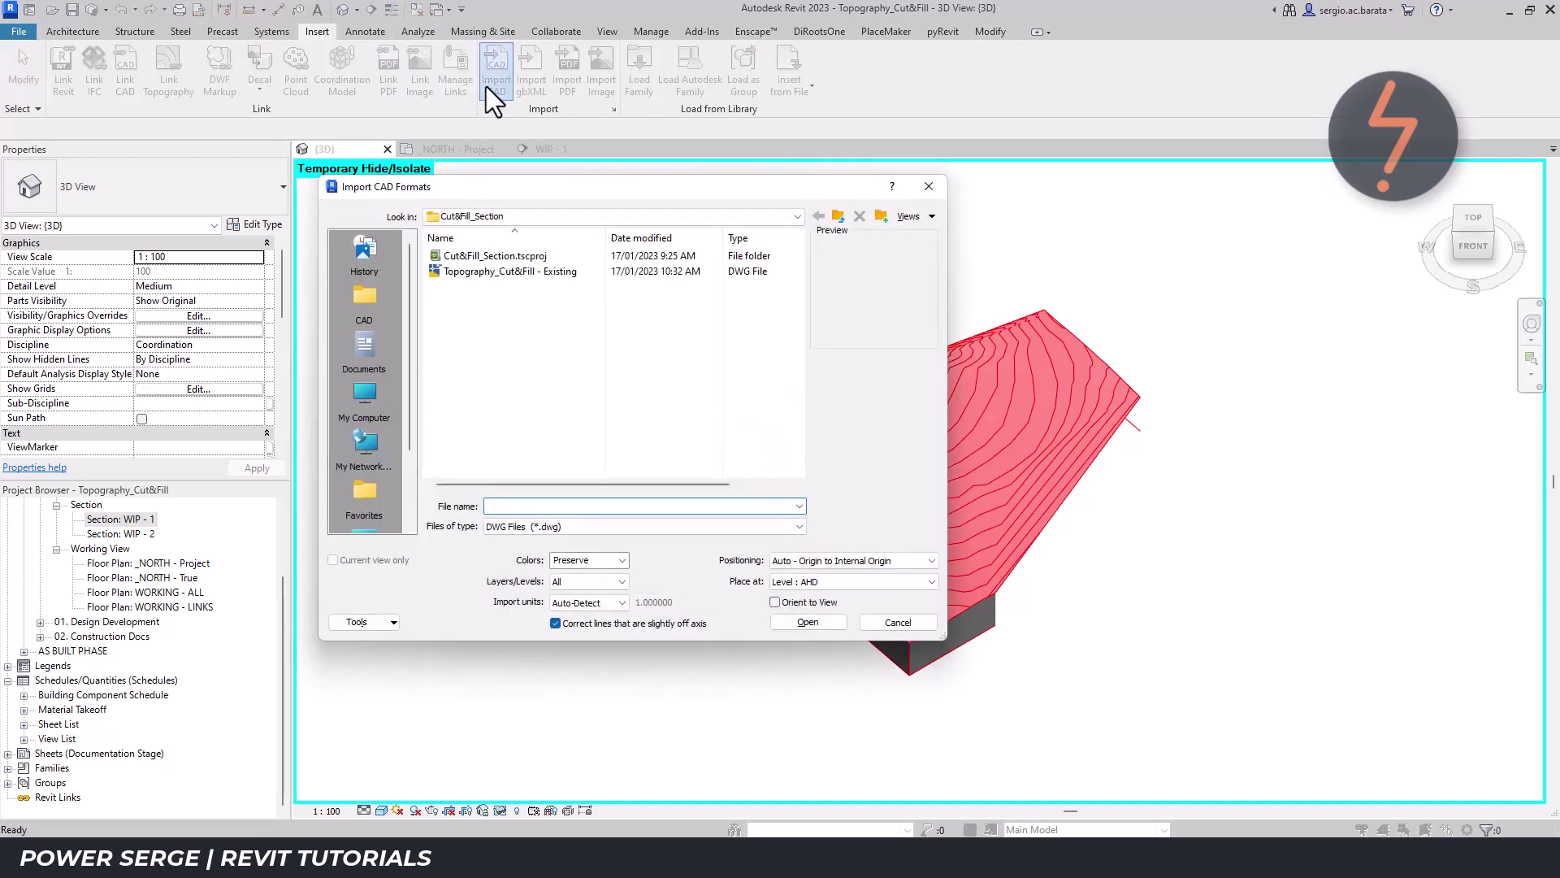
{"action": "left_click", "coordinate": [568, 272]}
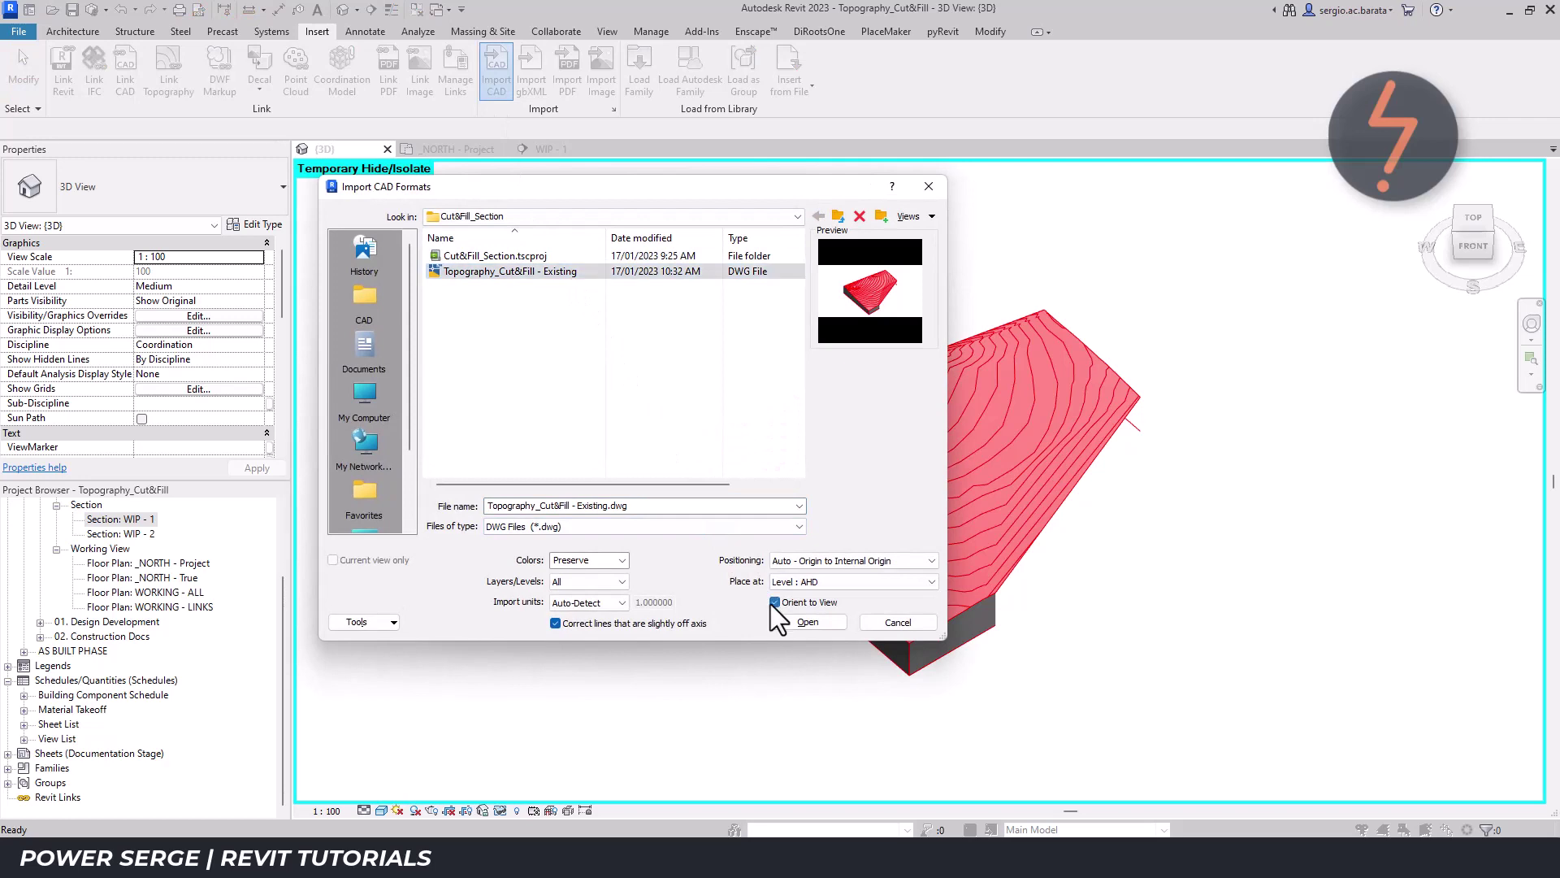
{"action": "left_click", "coordinate": [786, 621]}
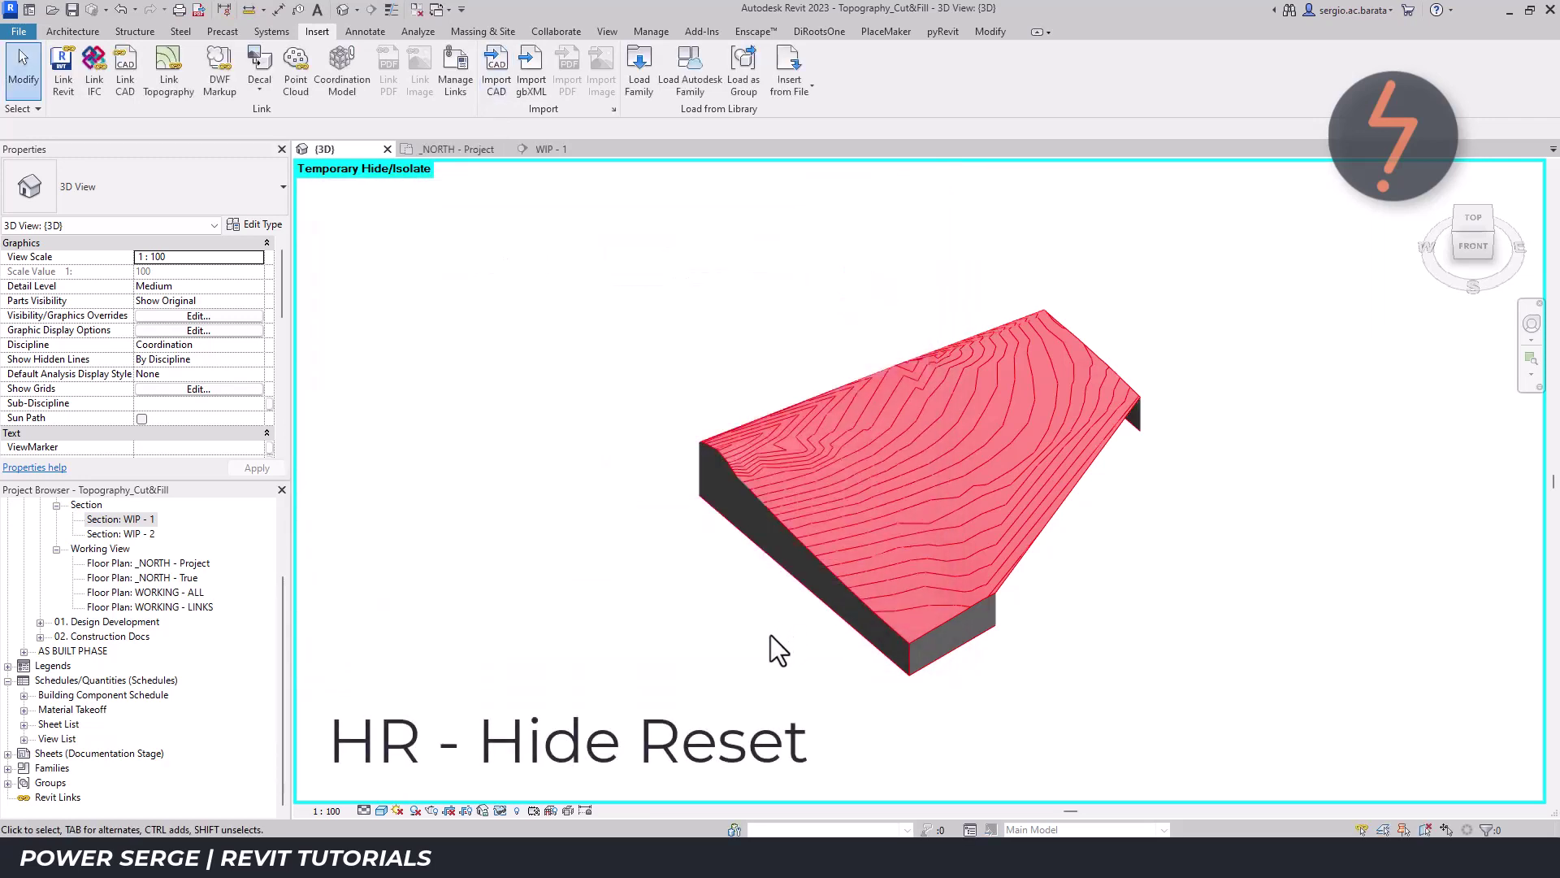
Reset the temporary isolation in the 3D view and select the imported existing-ground DWG over the topography.
{"action": "key", "text": "h"}
{"action": "key", "text": "r"}
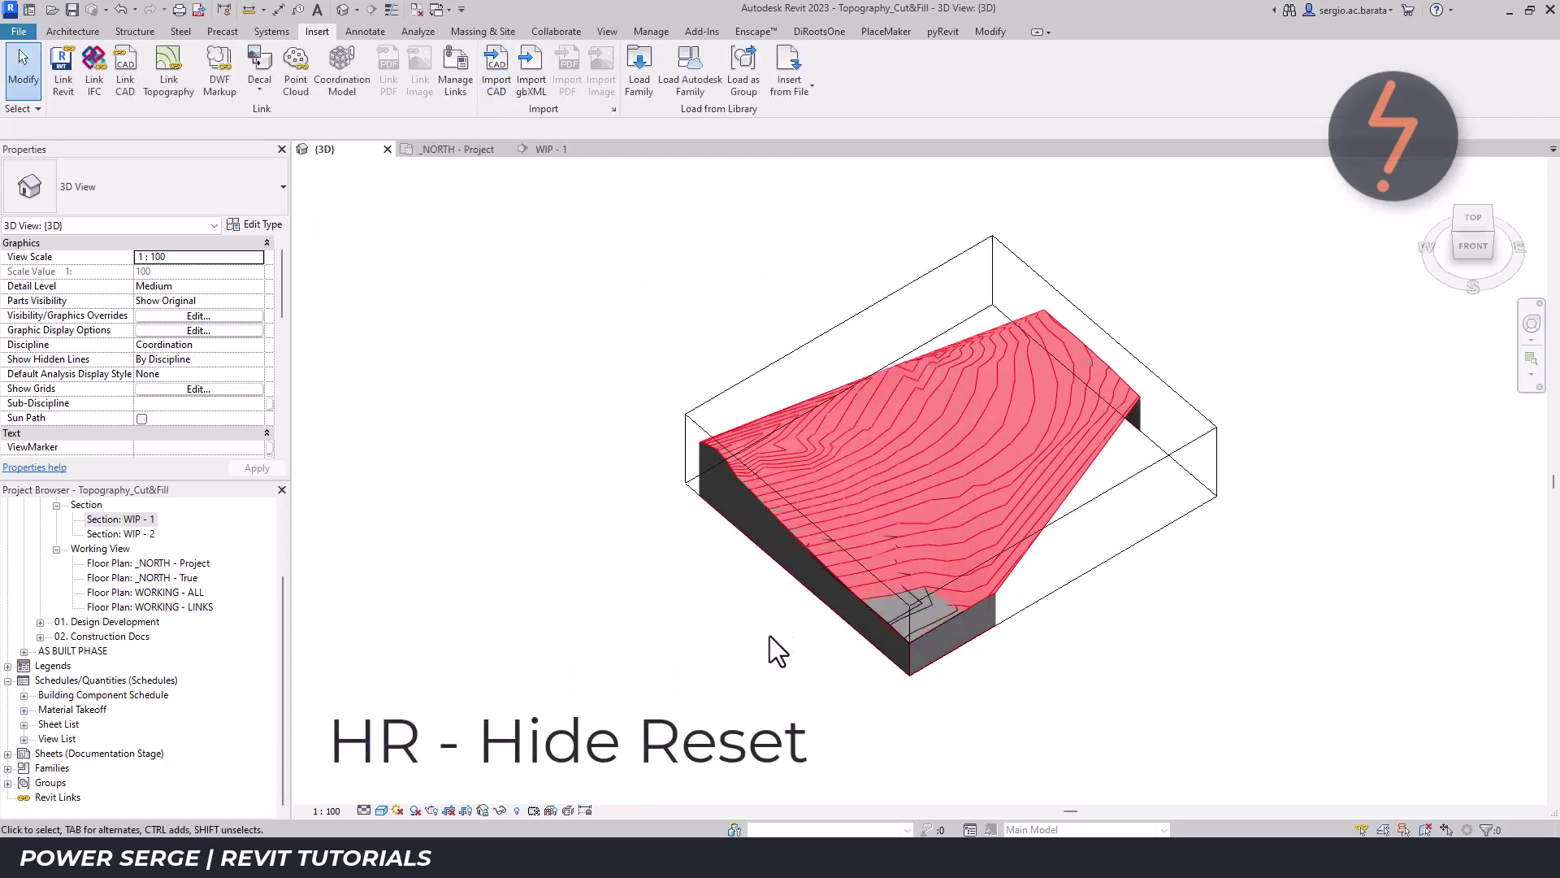
{"action": "key", "text": "Tab"}
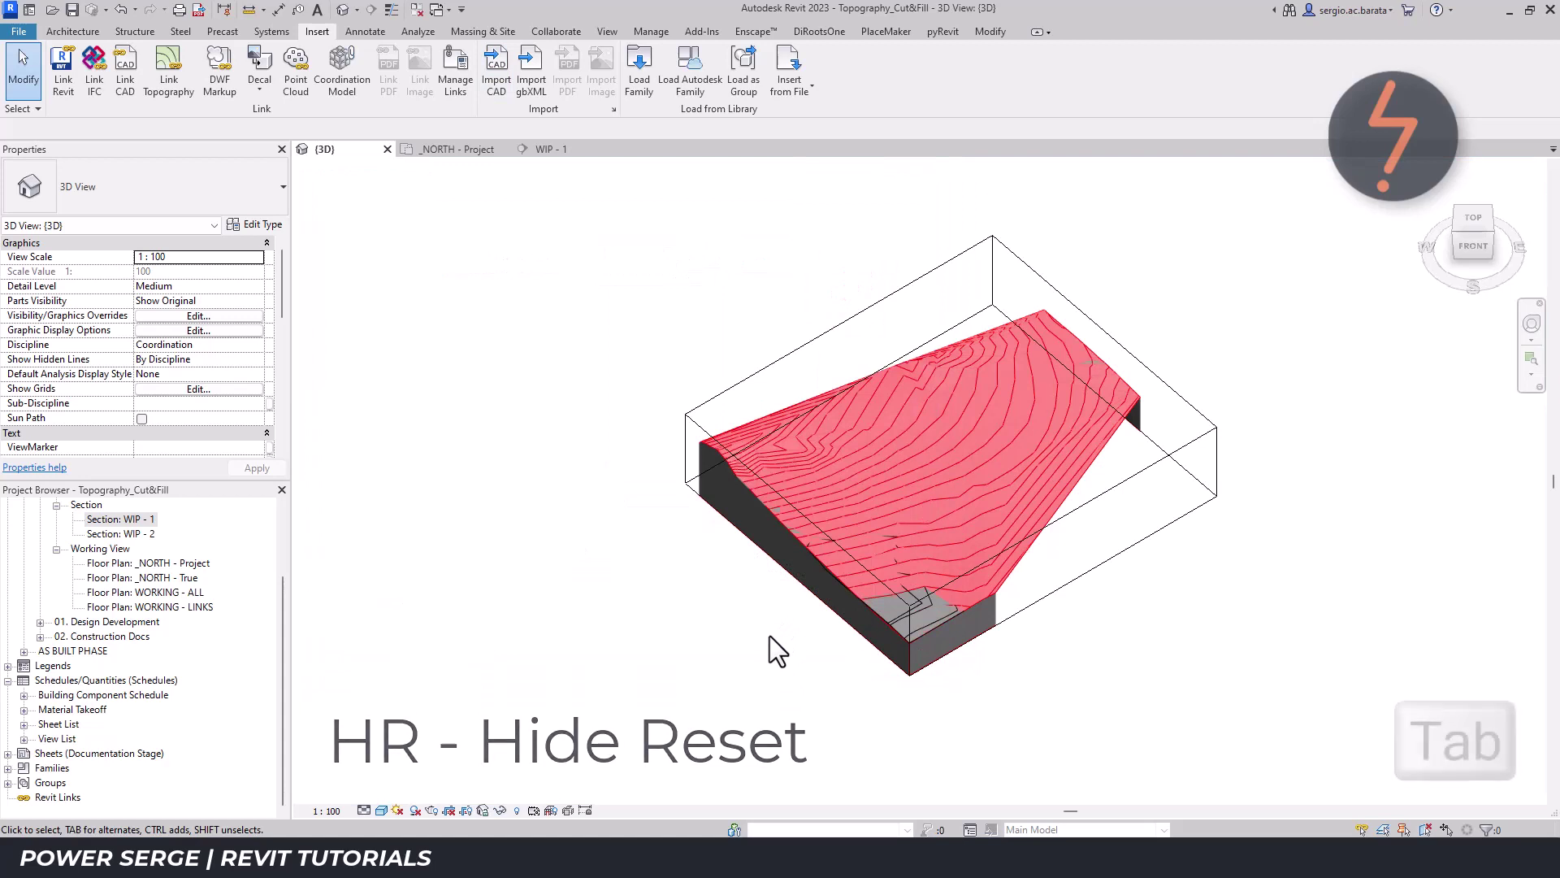
{"action": "left_click", "coordinate": [996, 617]}
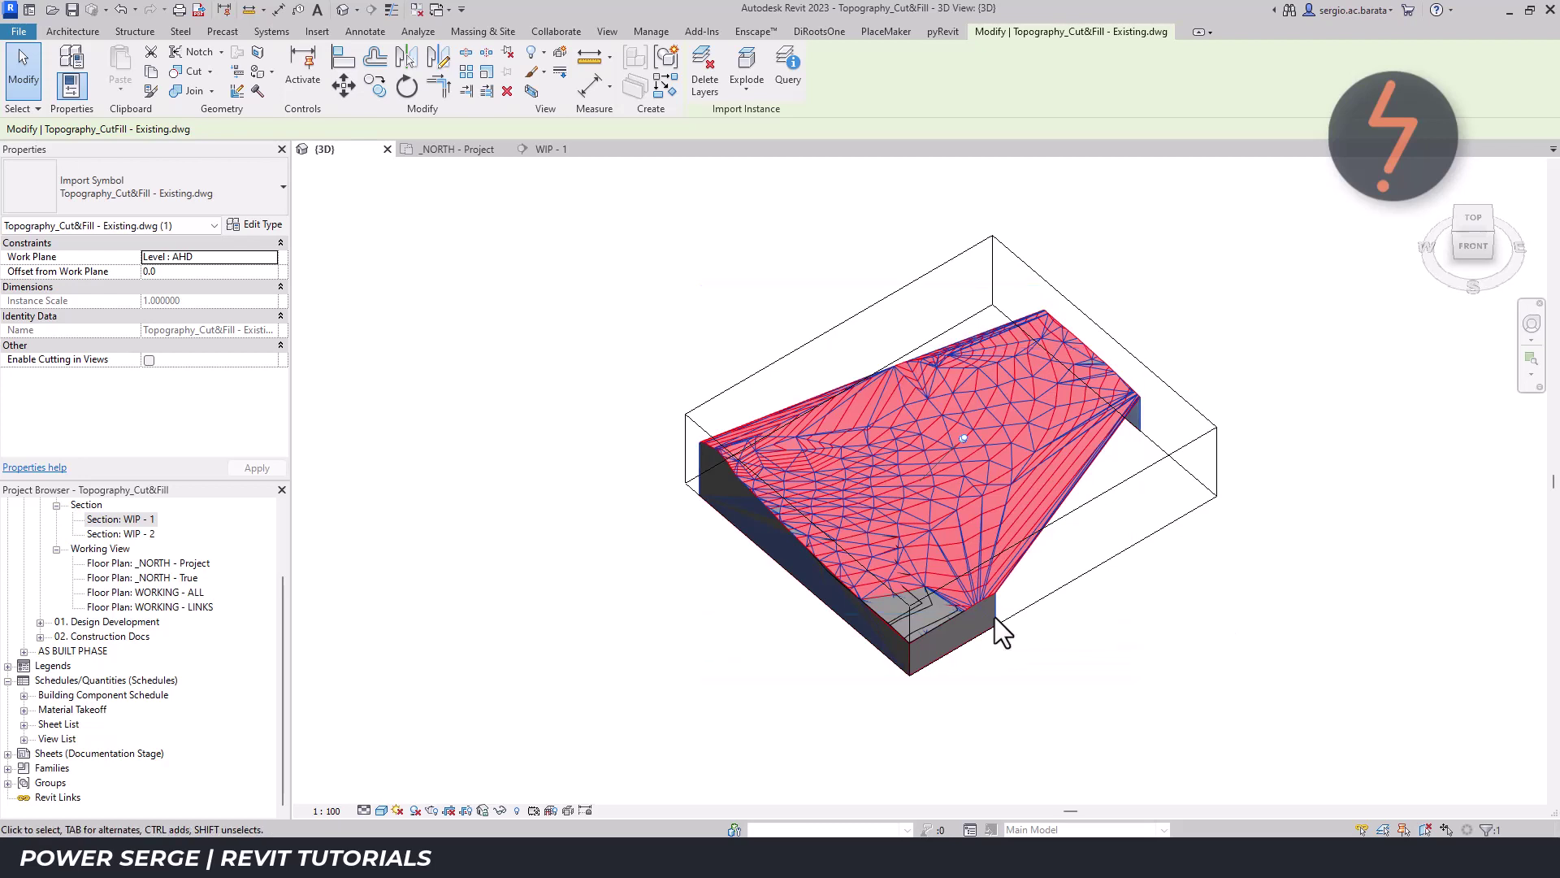
Open section WIP - 2 and enable the display of imported categories in its Visibility/Graphic Overrides.
{"action": "double_click", "coordinate": [144, 534]}
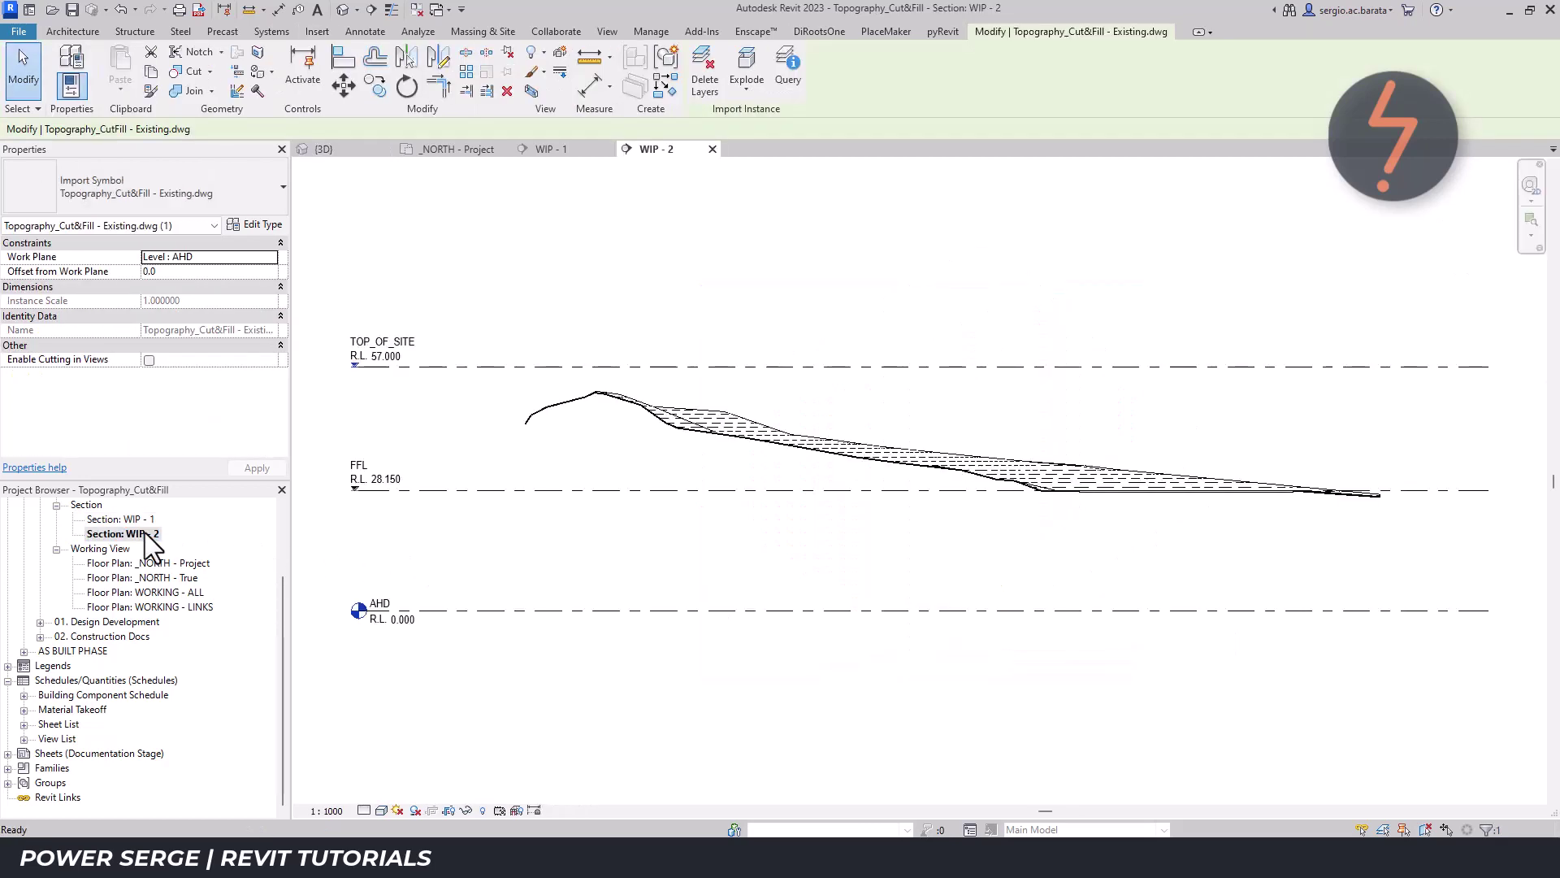
{"action": "key", "text": "v"}
{"action": "key", "text": "g"}
{"action": "left_click", "coordinate": [482, 286]}
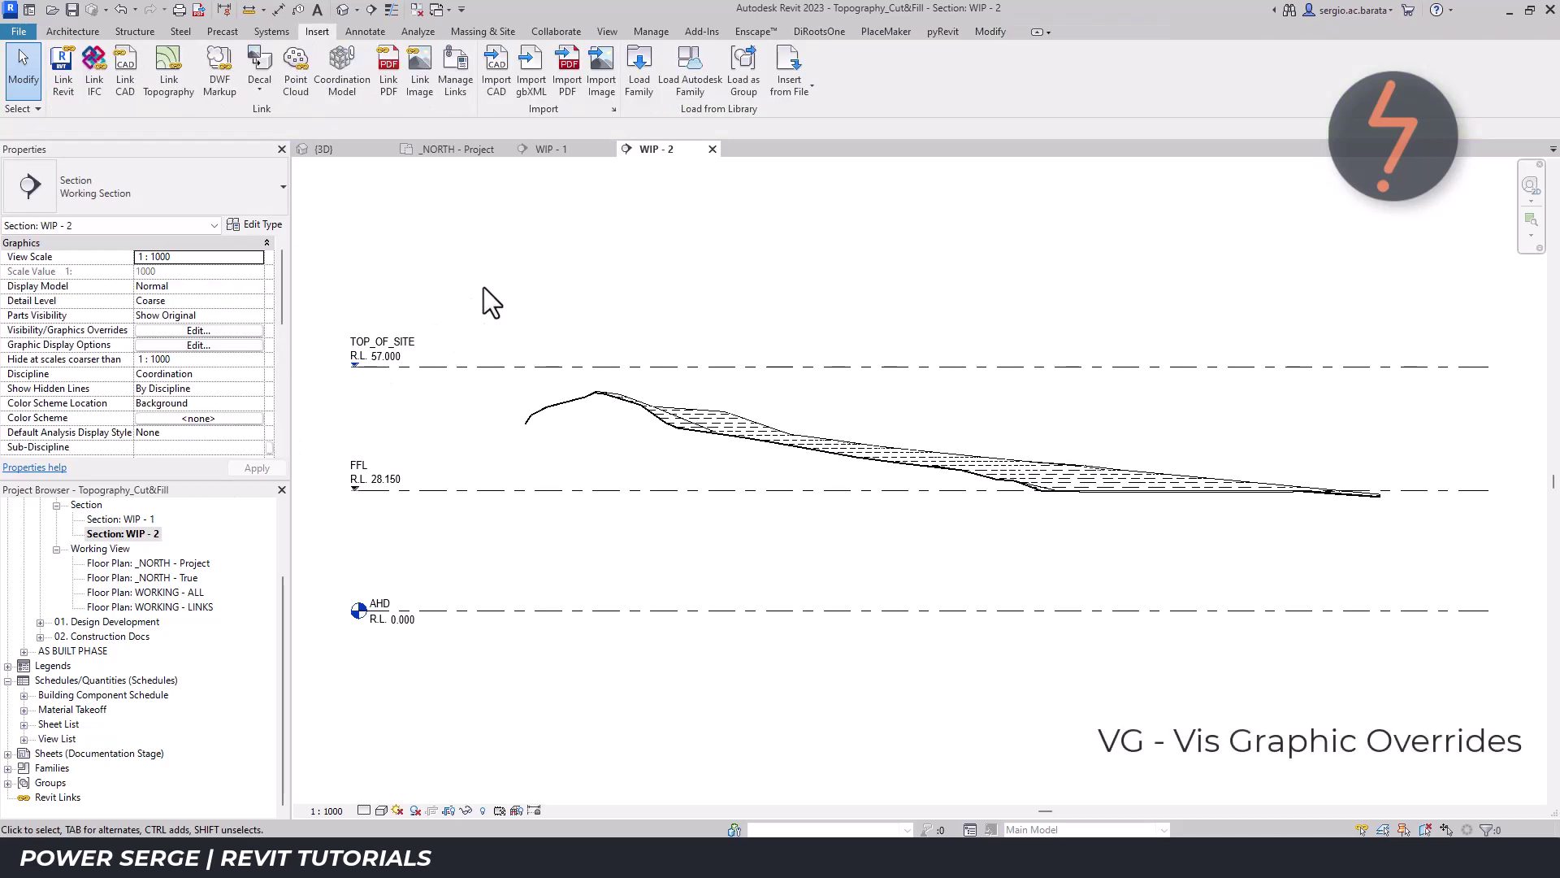
{"action": "left_click", "coordinate": [646, 213]}
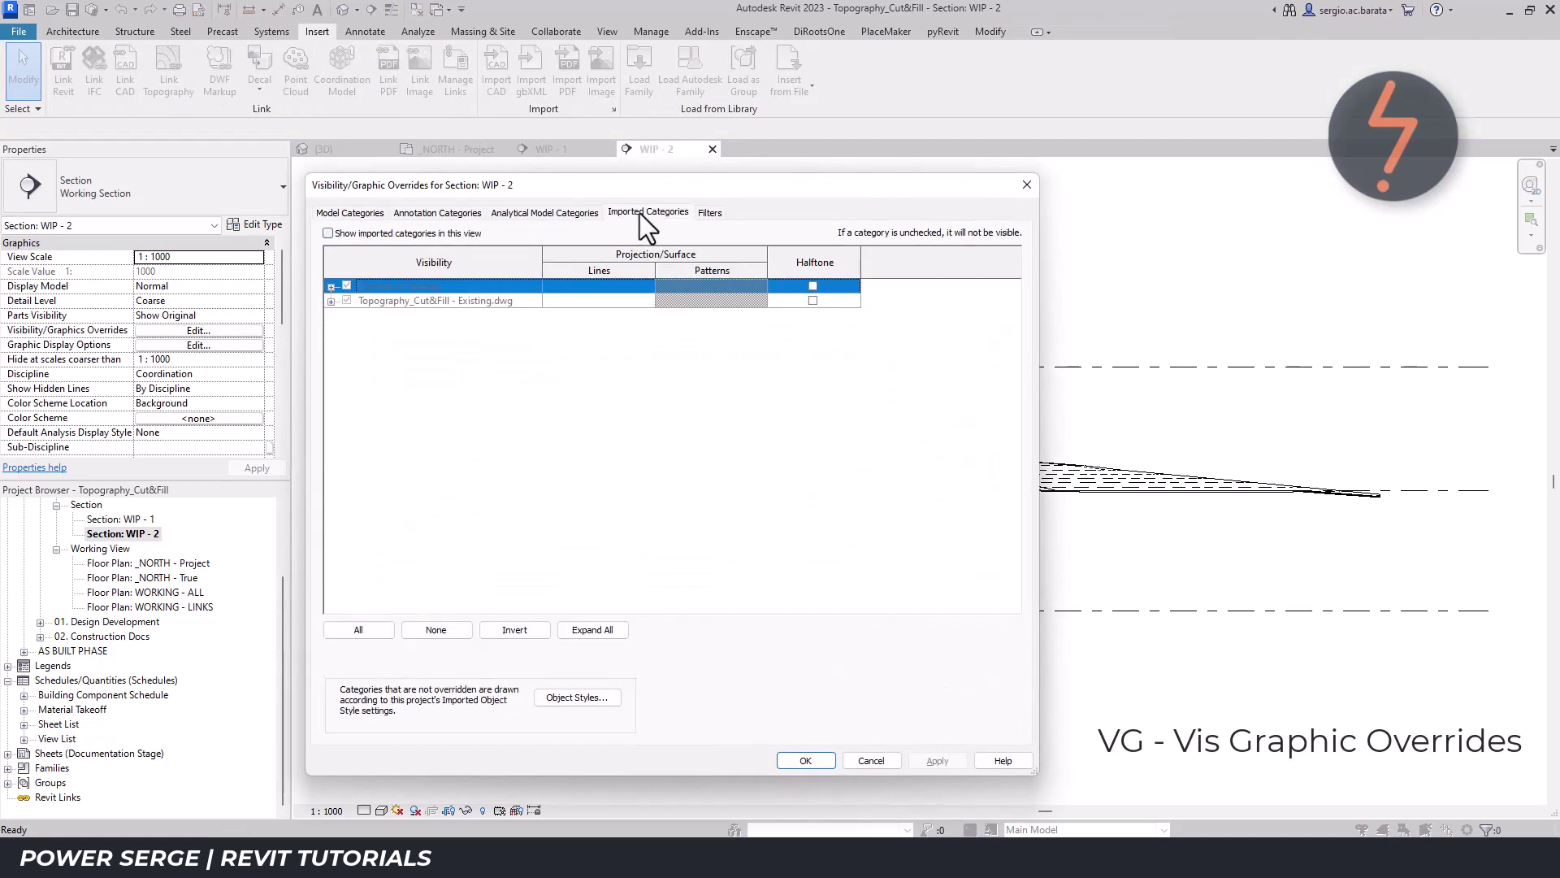
{"action": "left_click", "coordinate": [328, 234]}
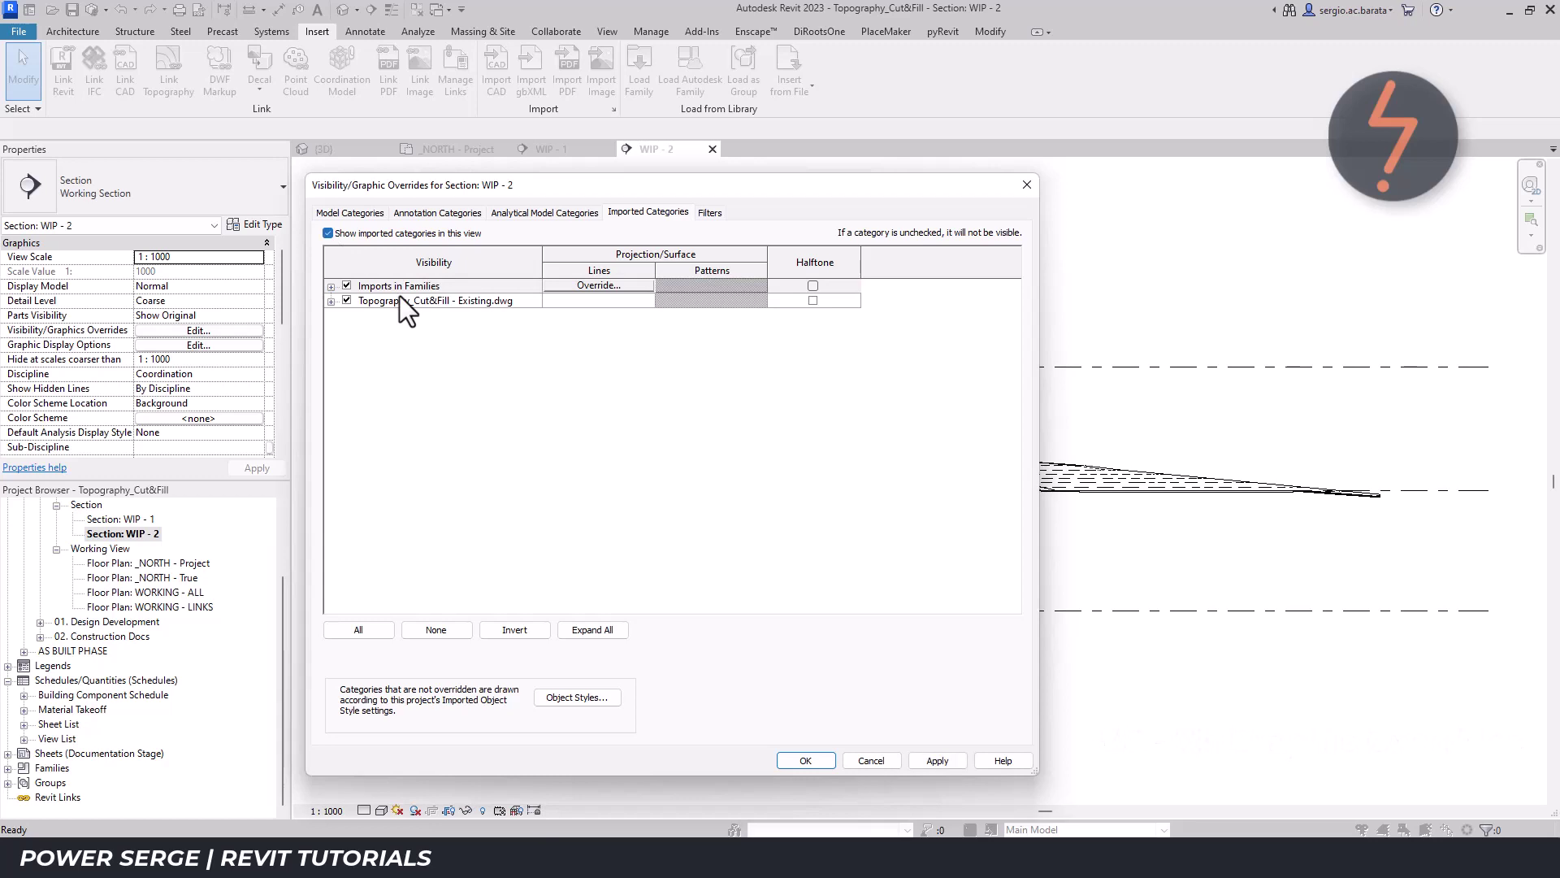
{"action": "left_click", "coordinate": [940, 762]}
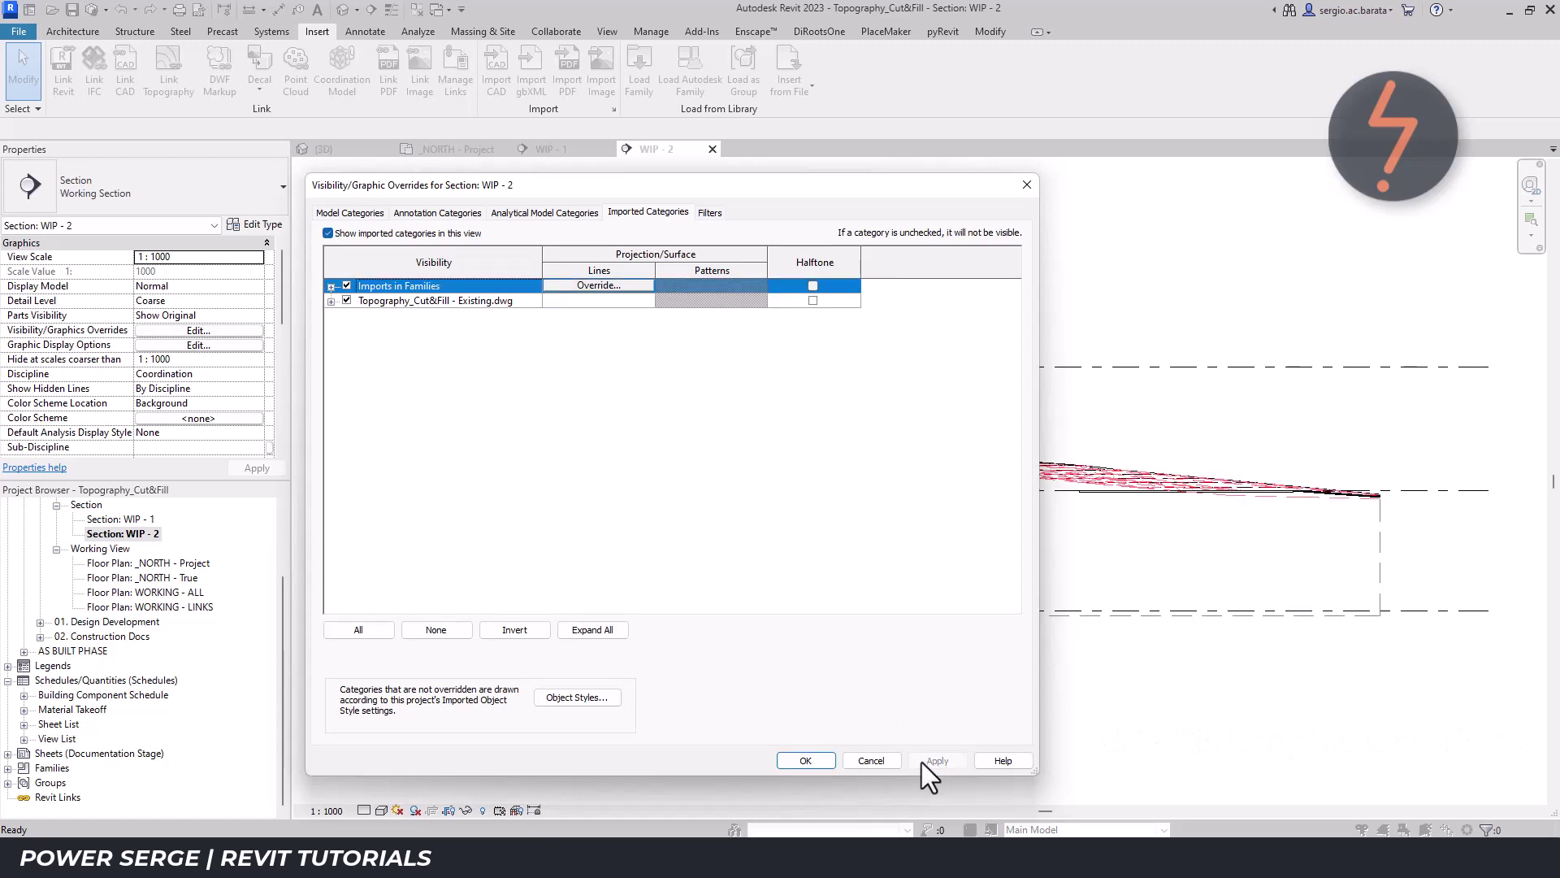
{"action": "left_click", "coordinate": [803, 762]}
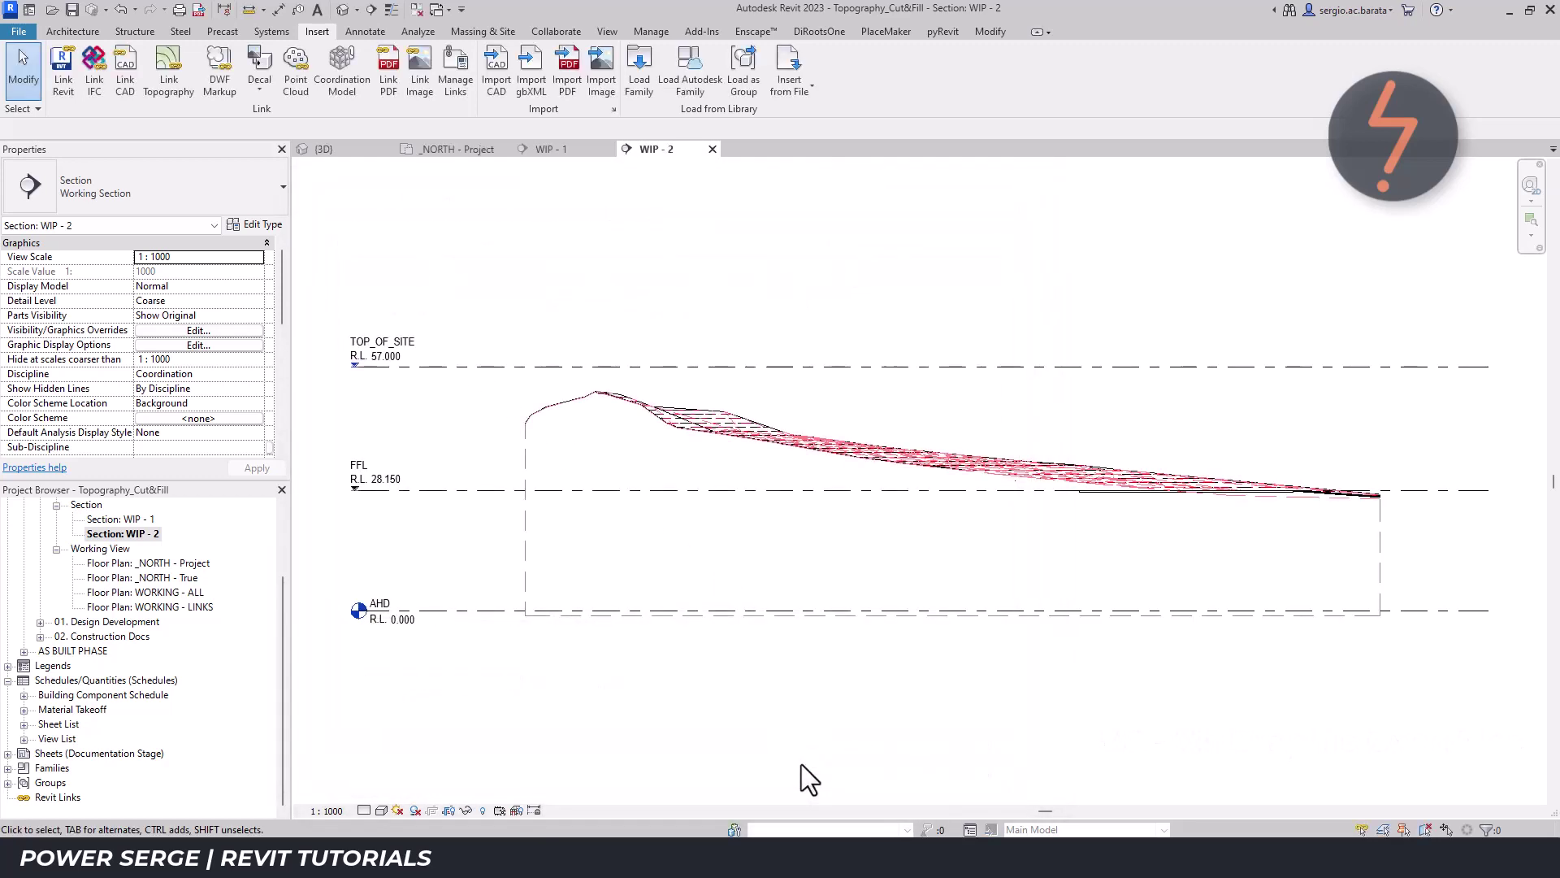
Temporarily isolate the imported Topography_Cut&Fill - Existing.dwg element in section WIP - 2.
{"action": "left_click", "coordinate": [821, 617]}
{"action": "left_click", "coordinate": [467, 811]}
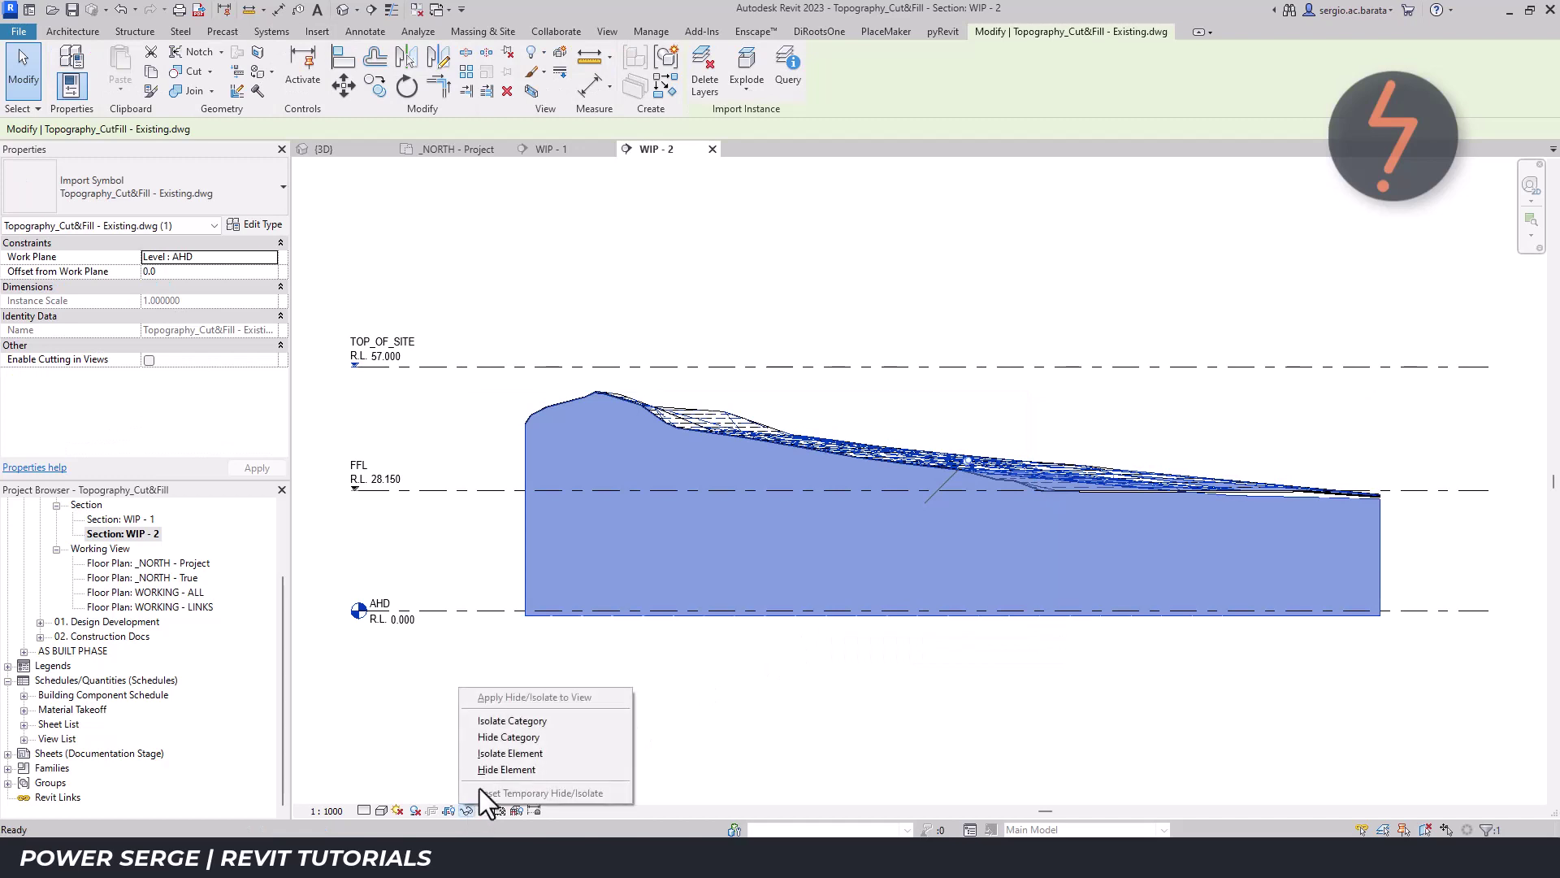
{"action": "left_click", "coordinate": [499, 754]}
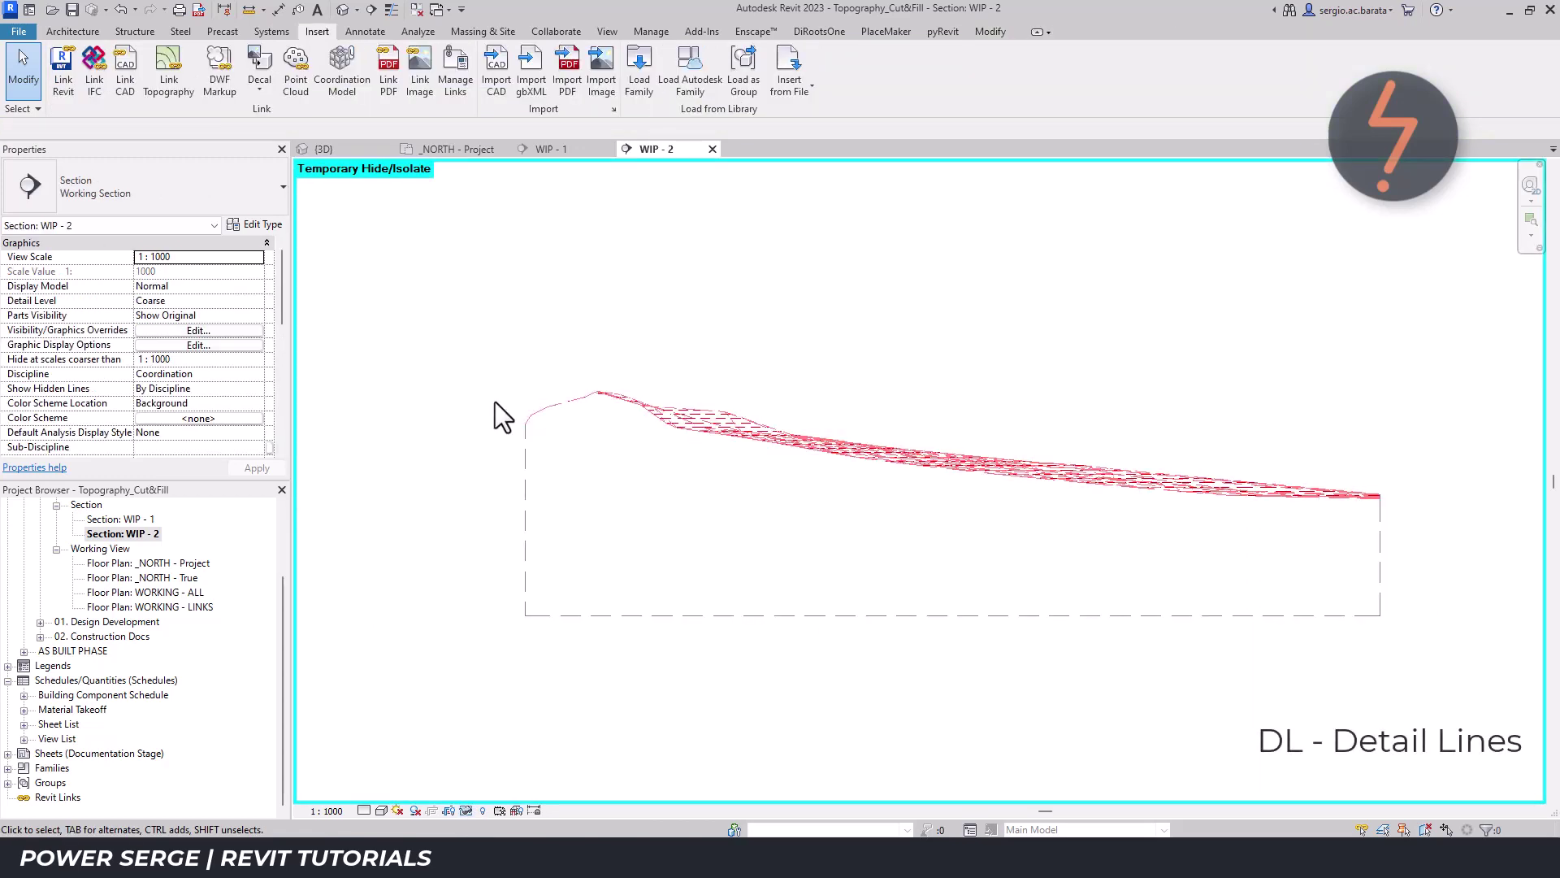
Trace the imported existing-ground outline as a chain of detail lines in the Natural Ground Line style, using Pick Lines.
{"action": "key", "text": "d"}
{"action": "key", "text": "l"}
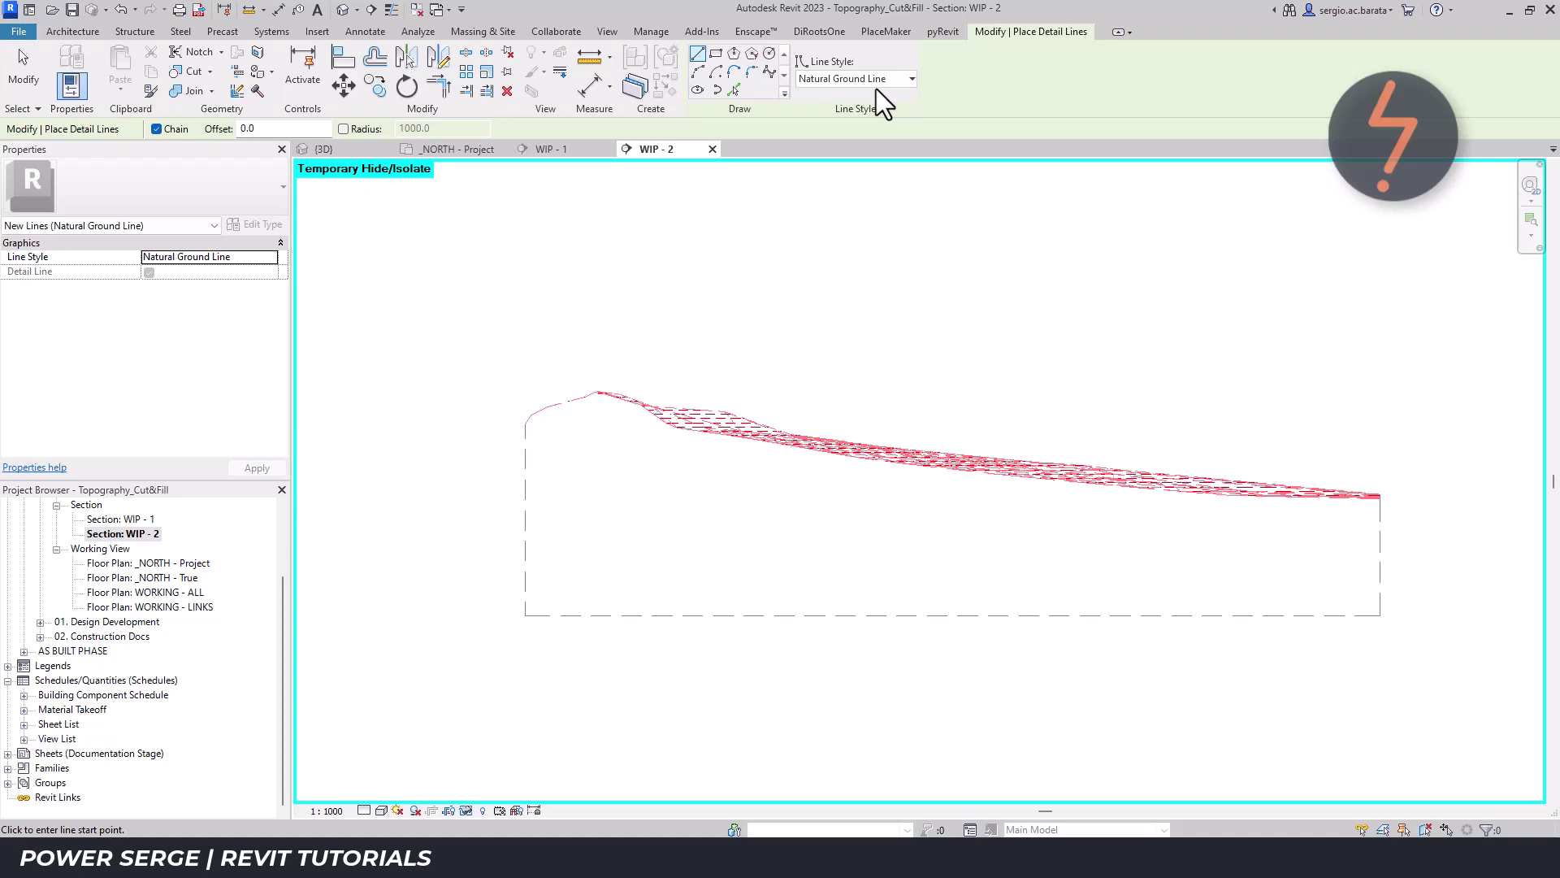
{"action": "left_click", "coordinate": [736, 94]}
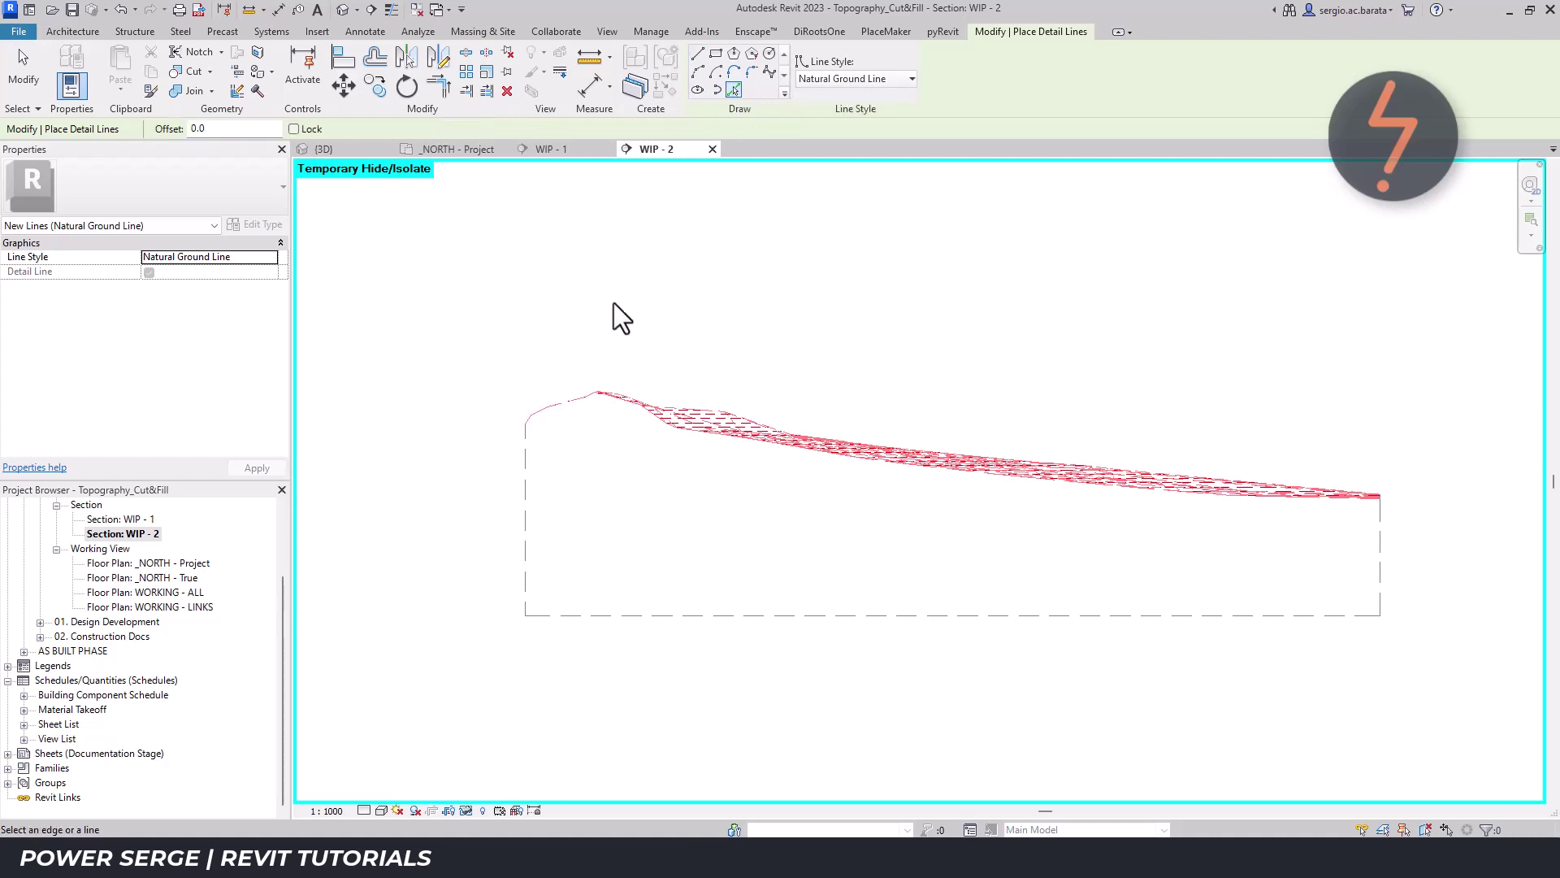
{"action": "key", "text": "Tab"}
{"action": "left_click", "coordinate": [553, 405]}
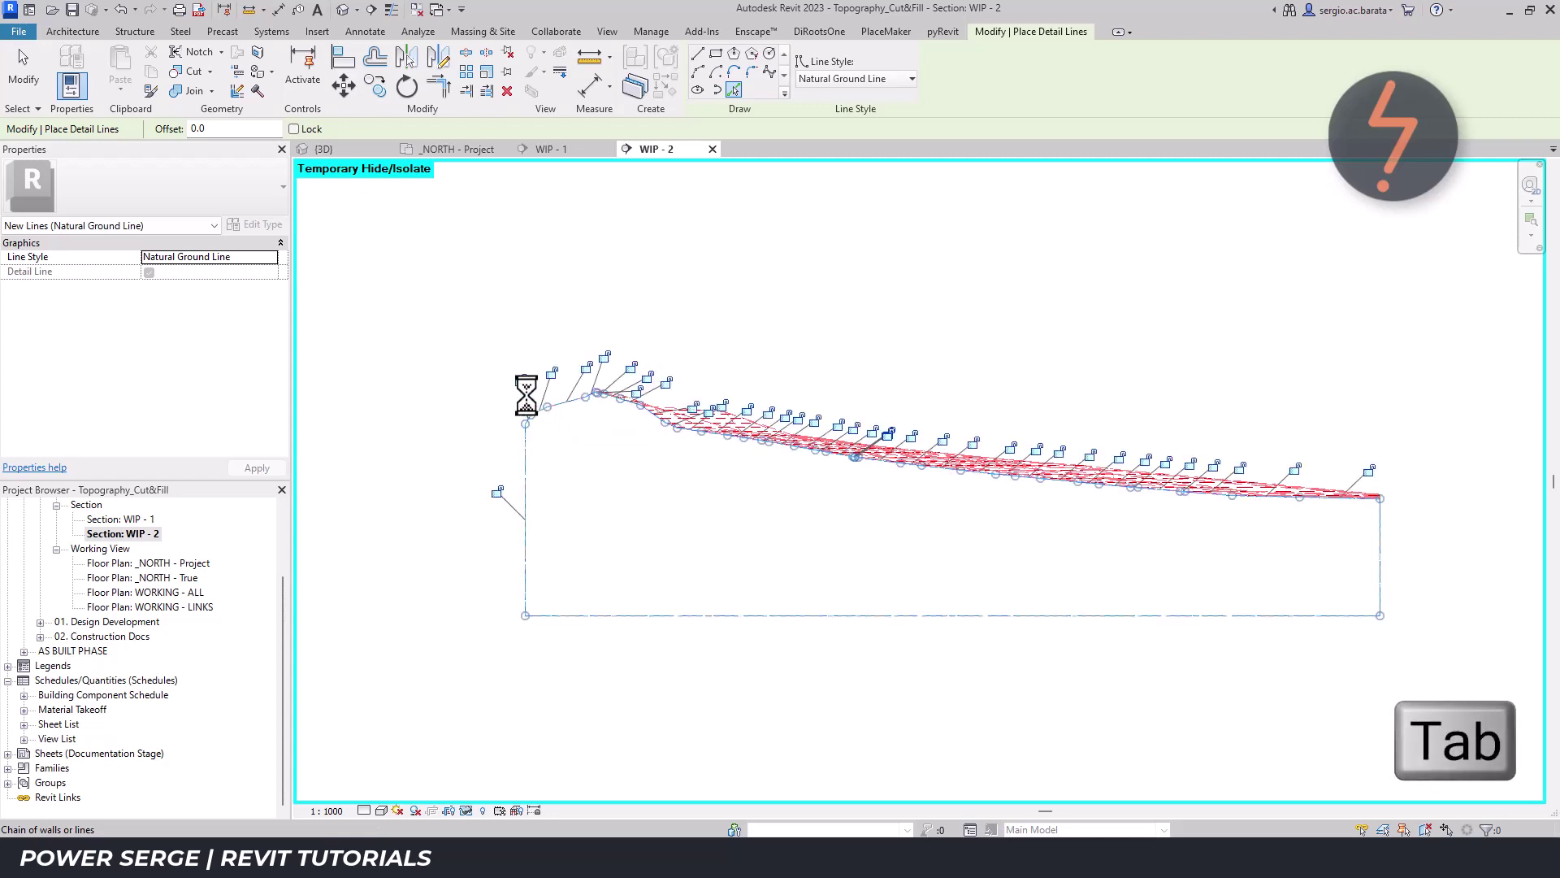
{"action": "key", "text": "Escape"}
{"action": "key", "text": "Escape"}
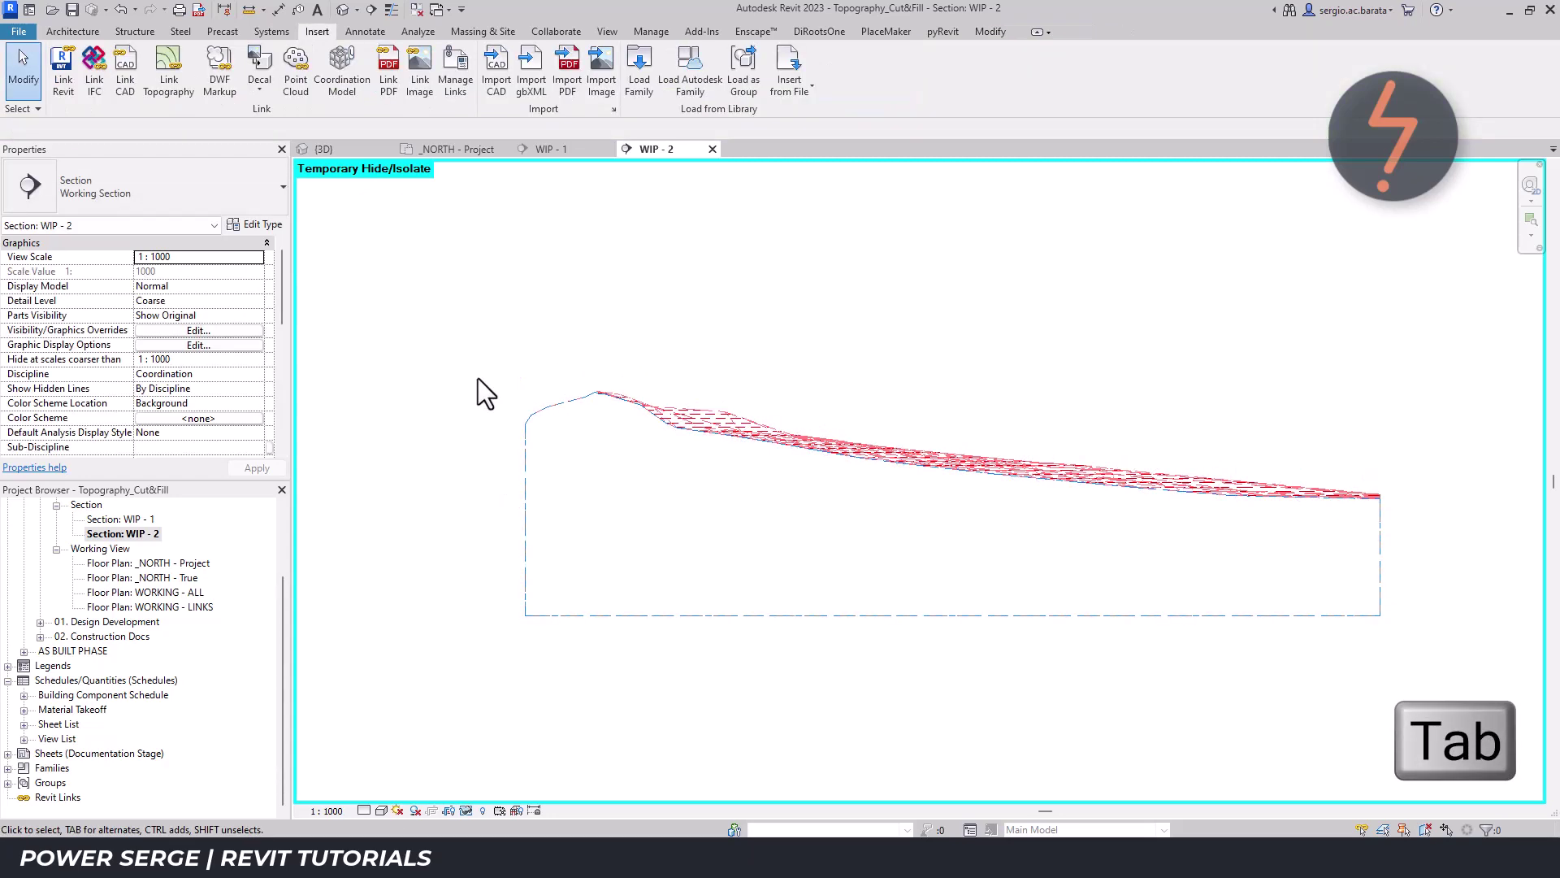
Reset the temporary isolation in section WIP - 2 and disable its display of imported categories.
{"action": "key", "text": "h"}
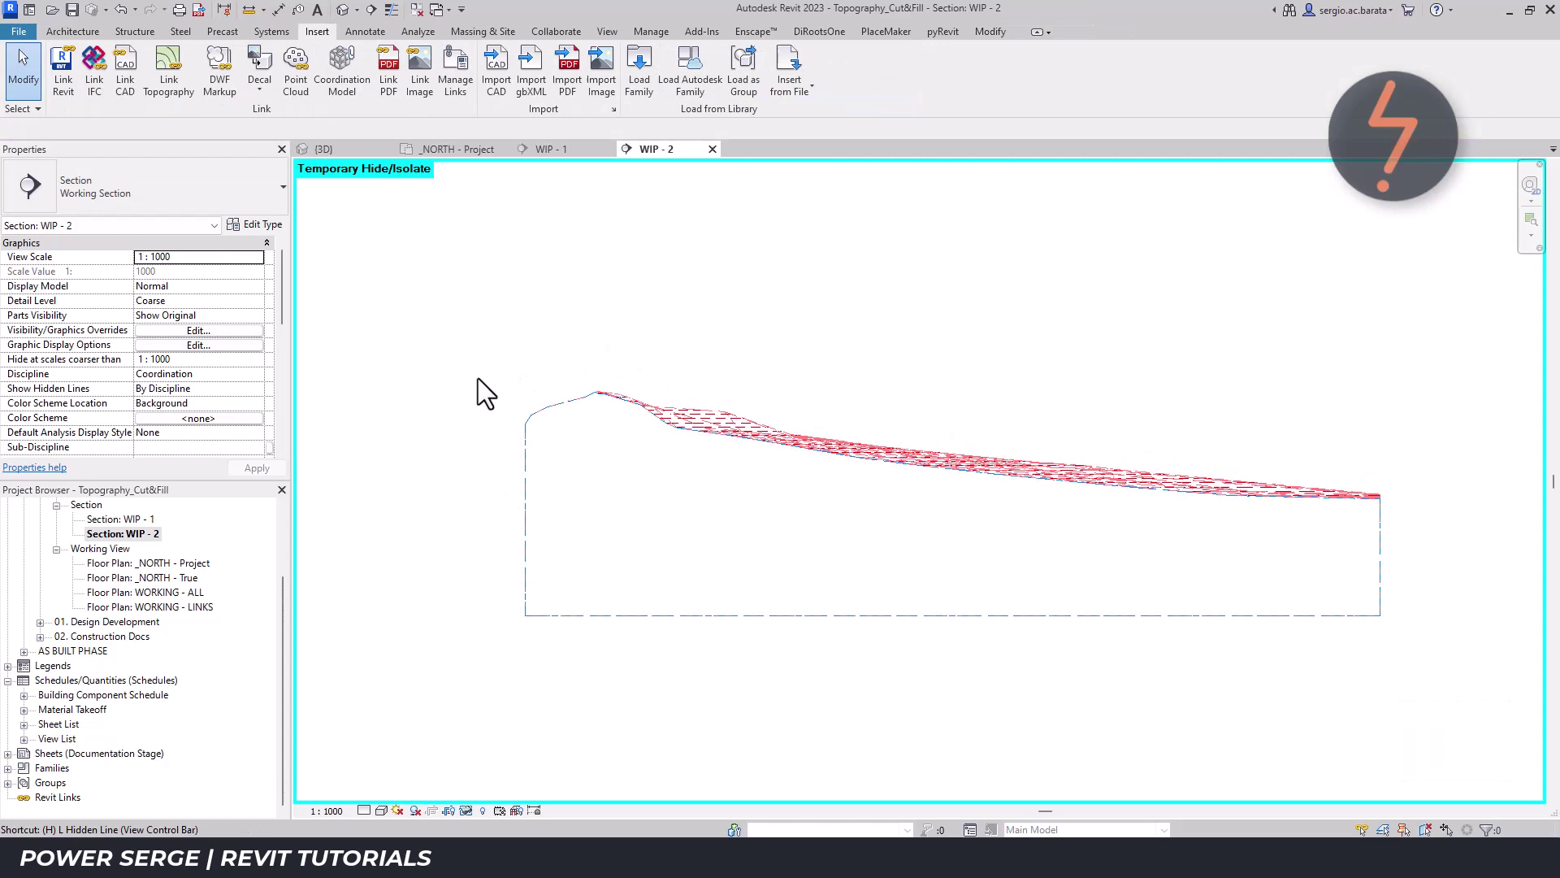
{"action": "key", "text": "r"}
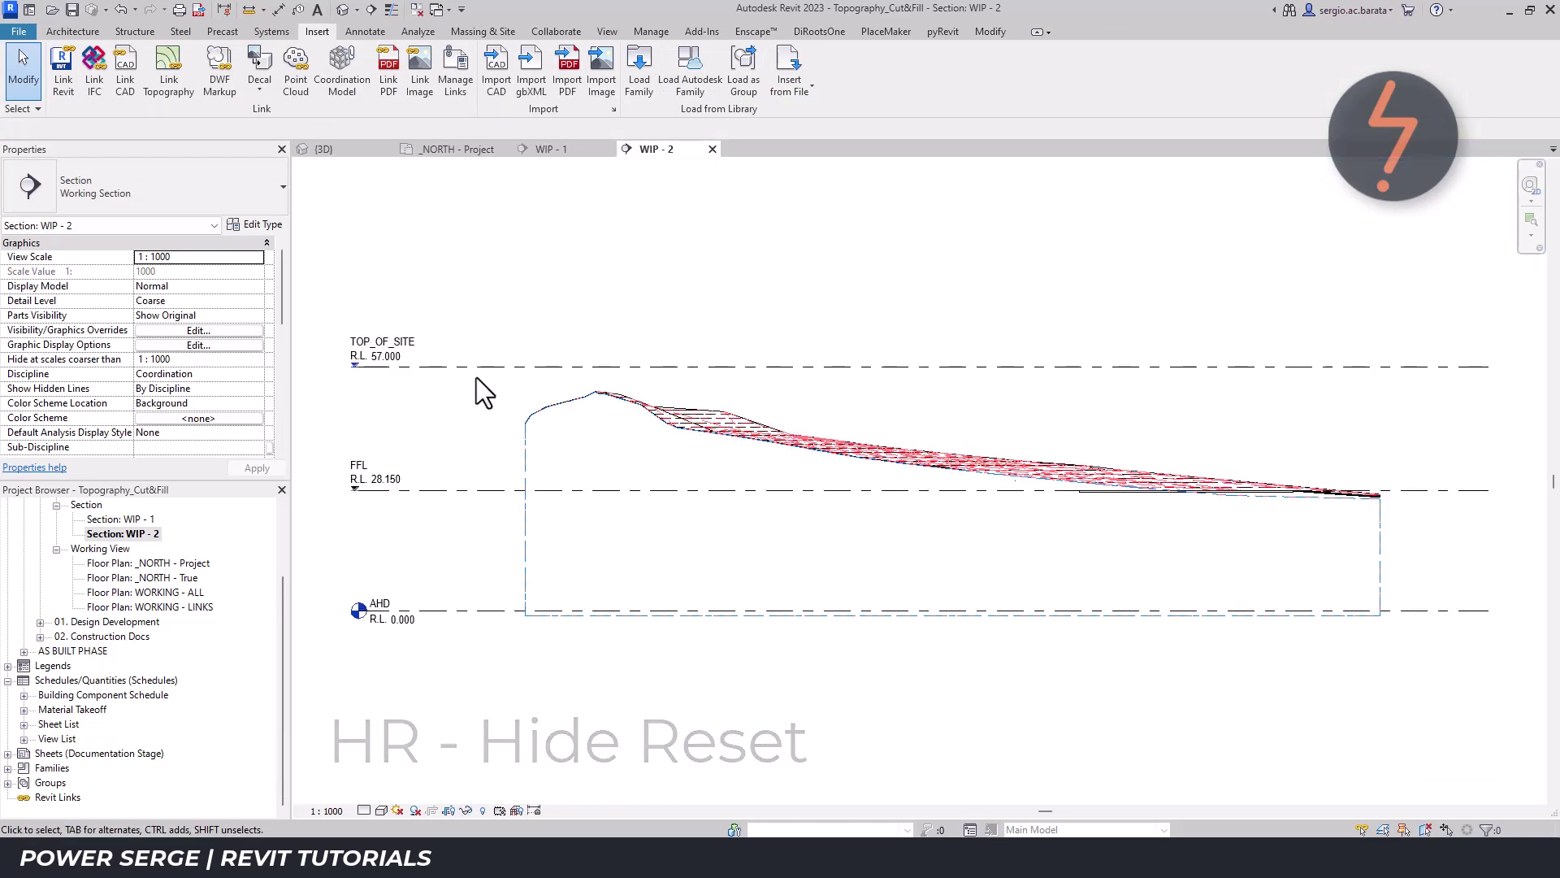
{"action": "key", "text": "v"}
{"action": "key", "text": "g"}
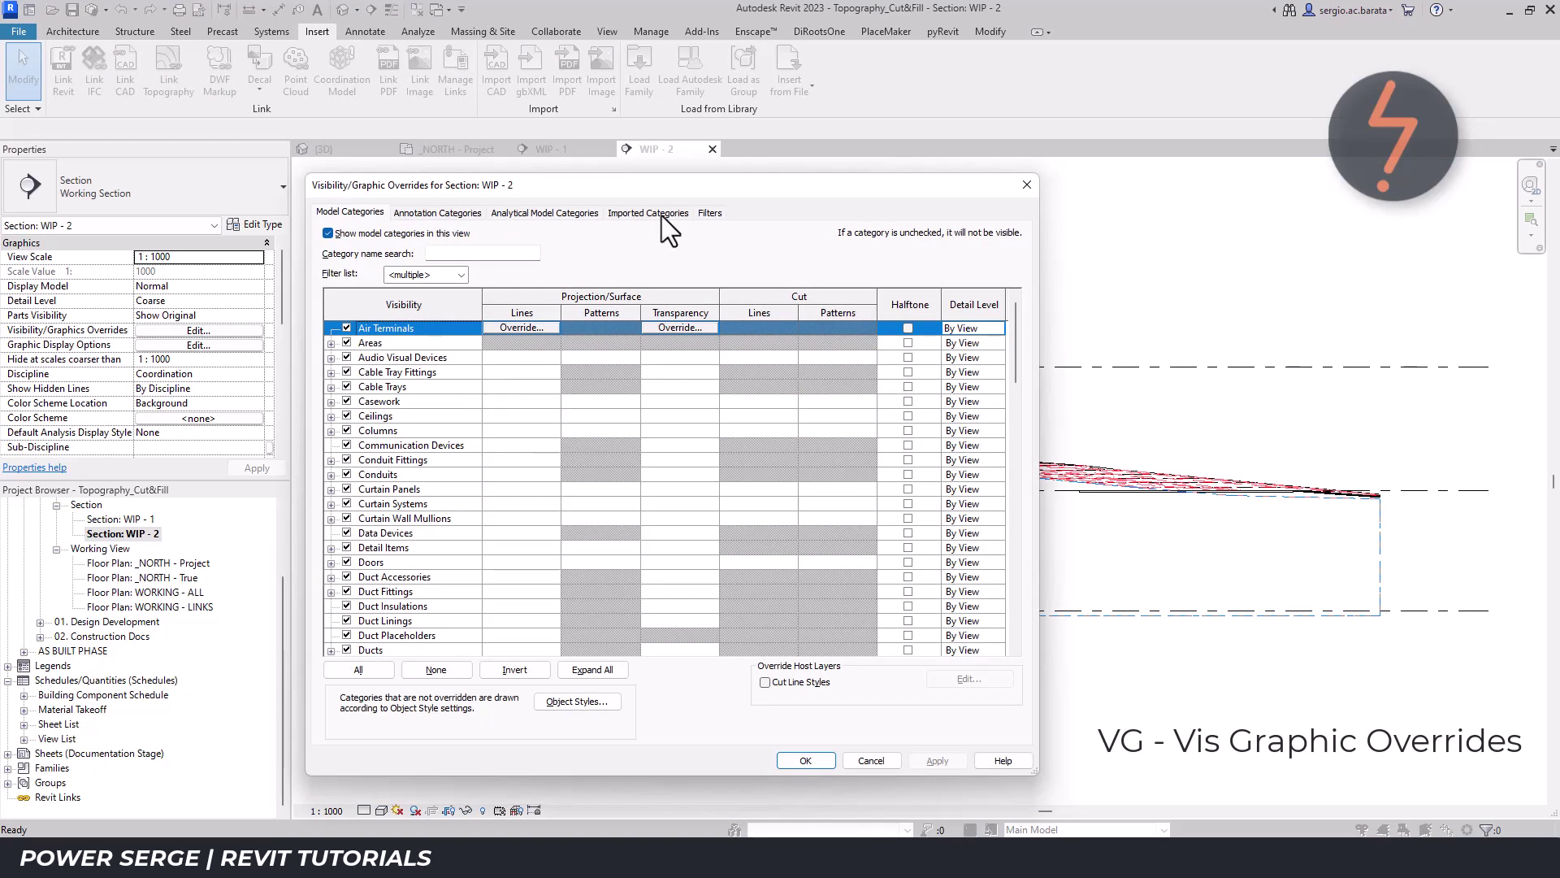
{"action": "left_click", "coordinate": [658, 214]}
{"action": "left_click", "coordinate": [328, 233]}
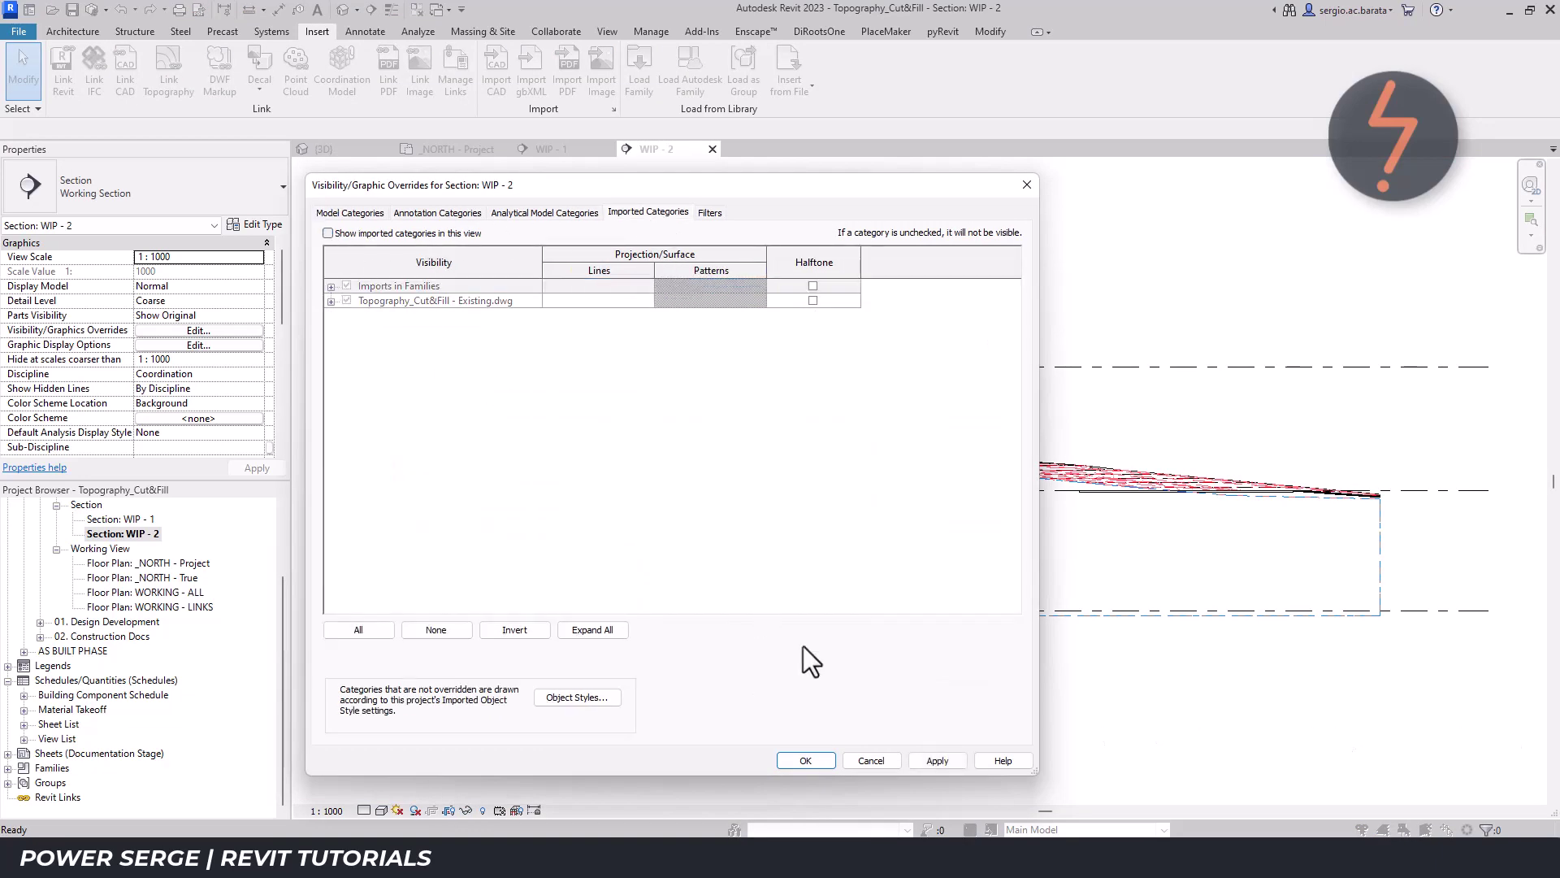
{"action": "left_click", "coordinate": [943, 763]}
{"action": "left_click", "coordinate": [801, 760]}
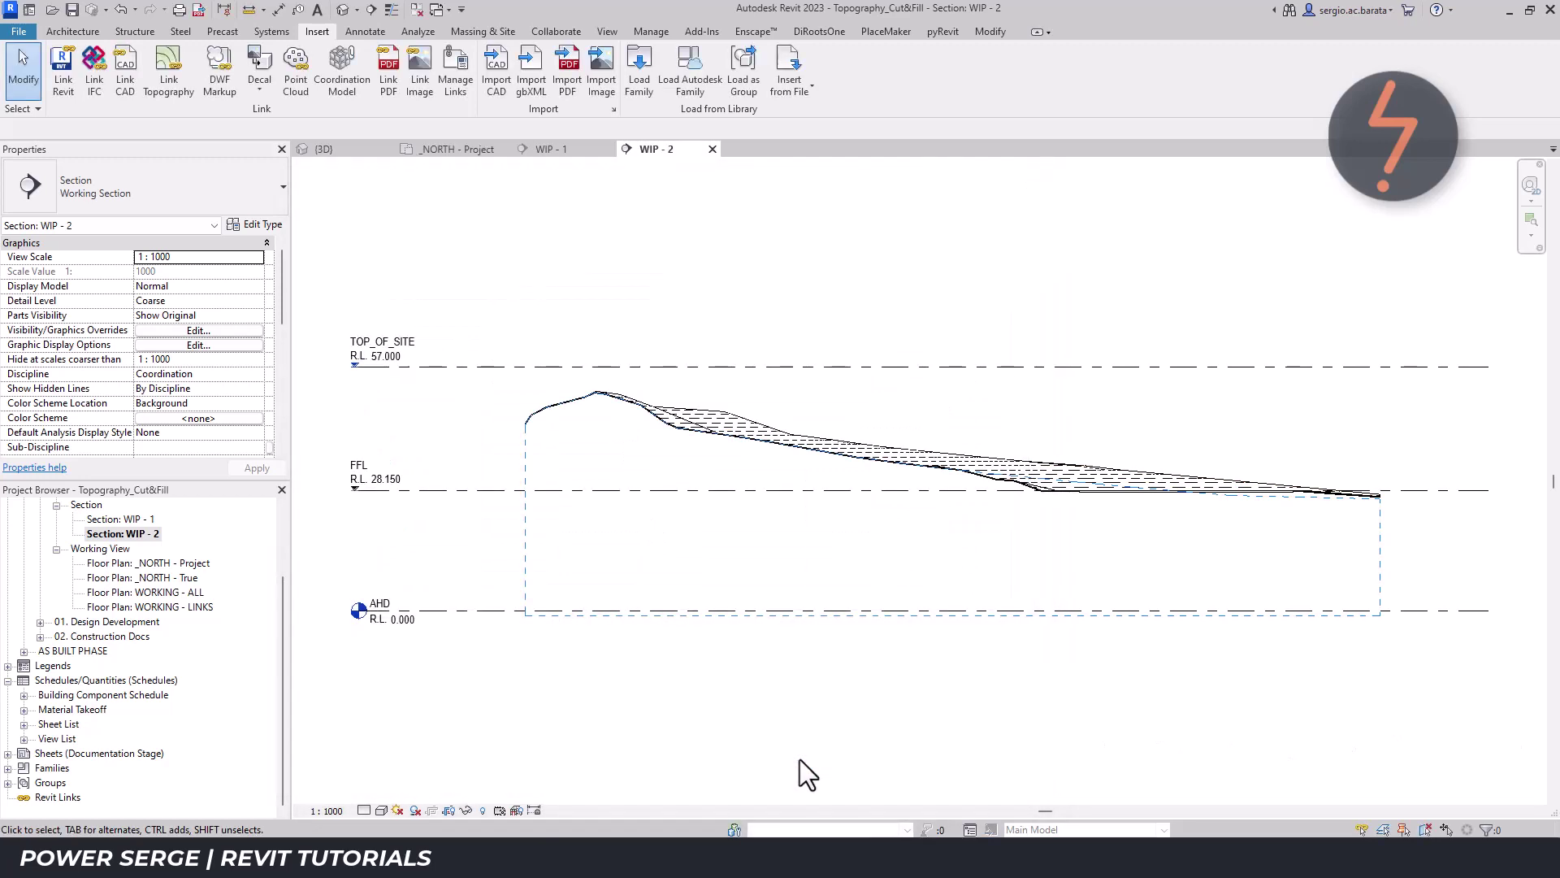
Inspect the traced natural ground line against the proposed ground profile around the lower slope and FFL level.
{"action": "right_click", "coordinate": [929, 544]}
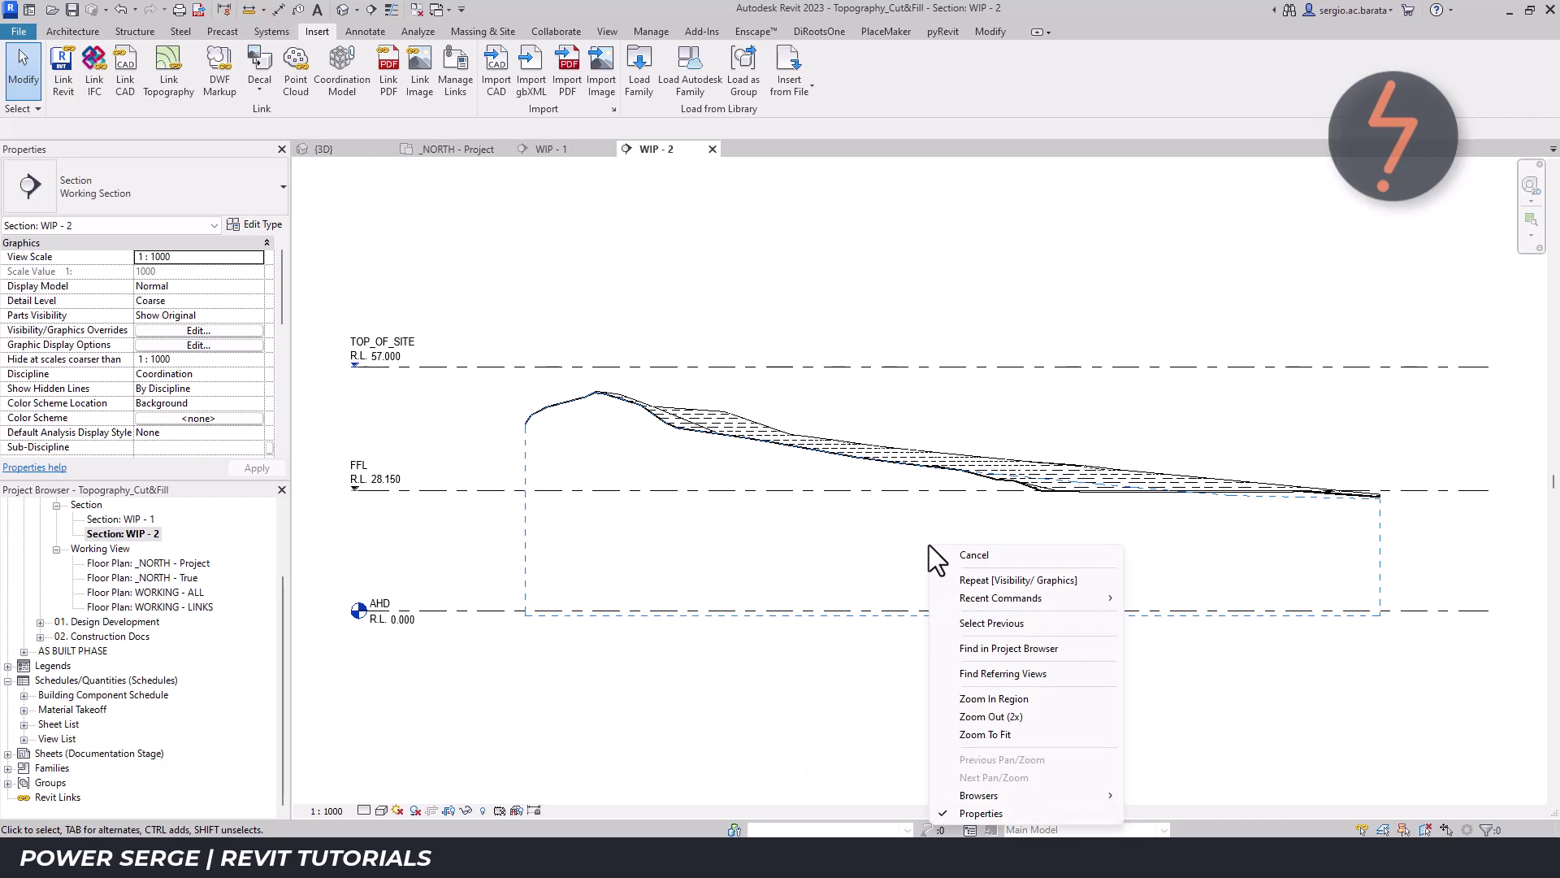
{"action": "left_click", "coordinate": [1019, 699]}
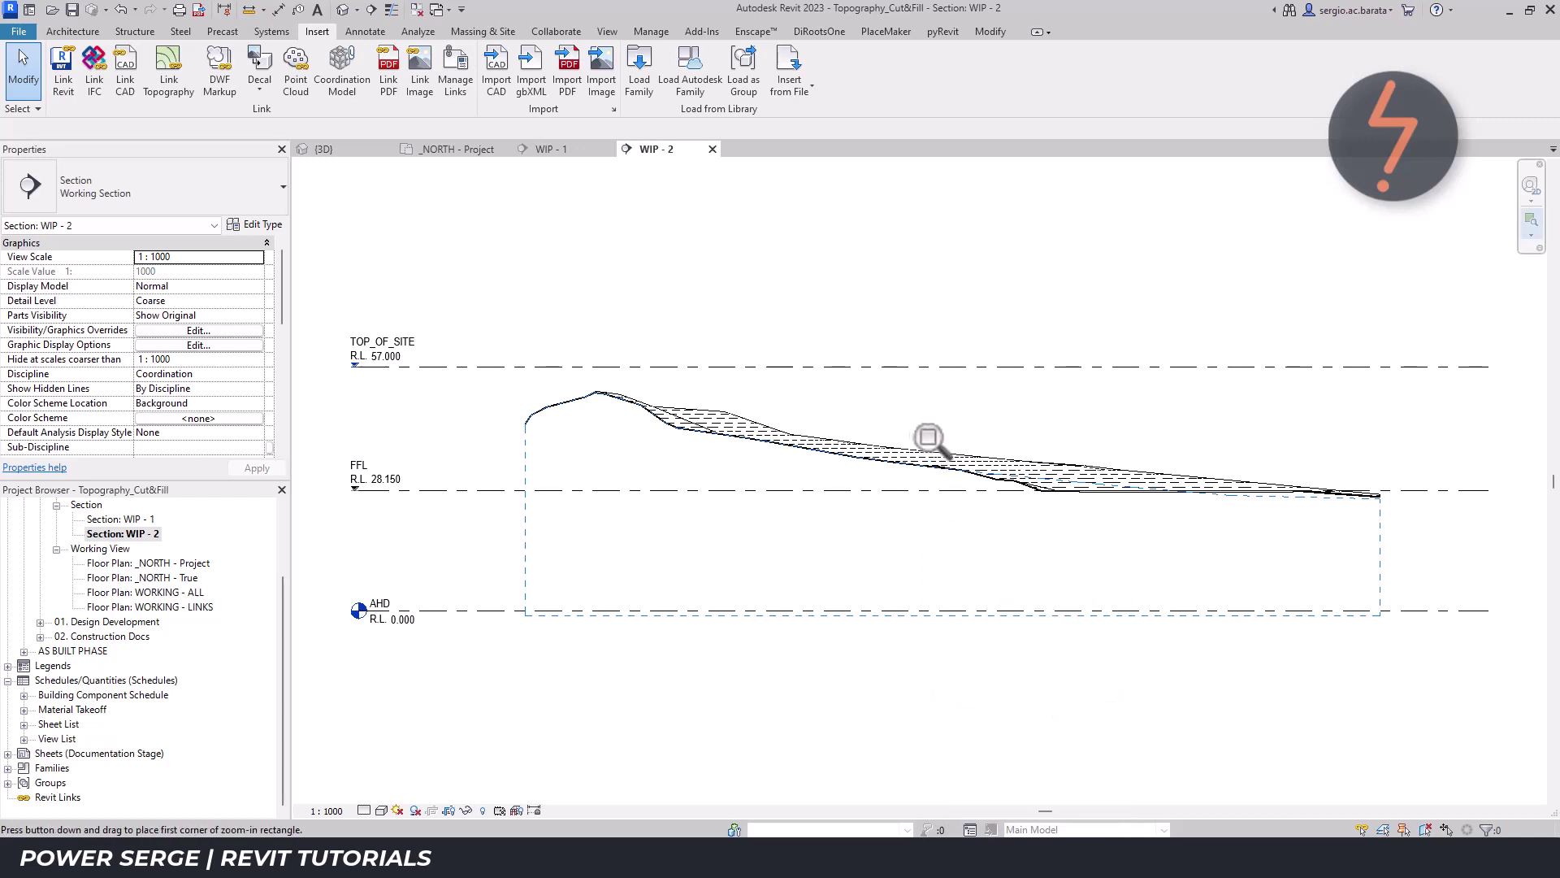
{"action": "left_click_drag", "start_coordinate": [908, 415], "coordinate": [1334, 532]}
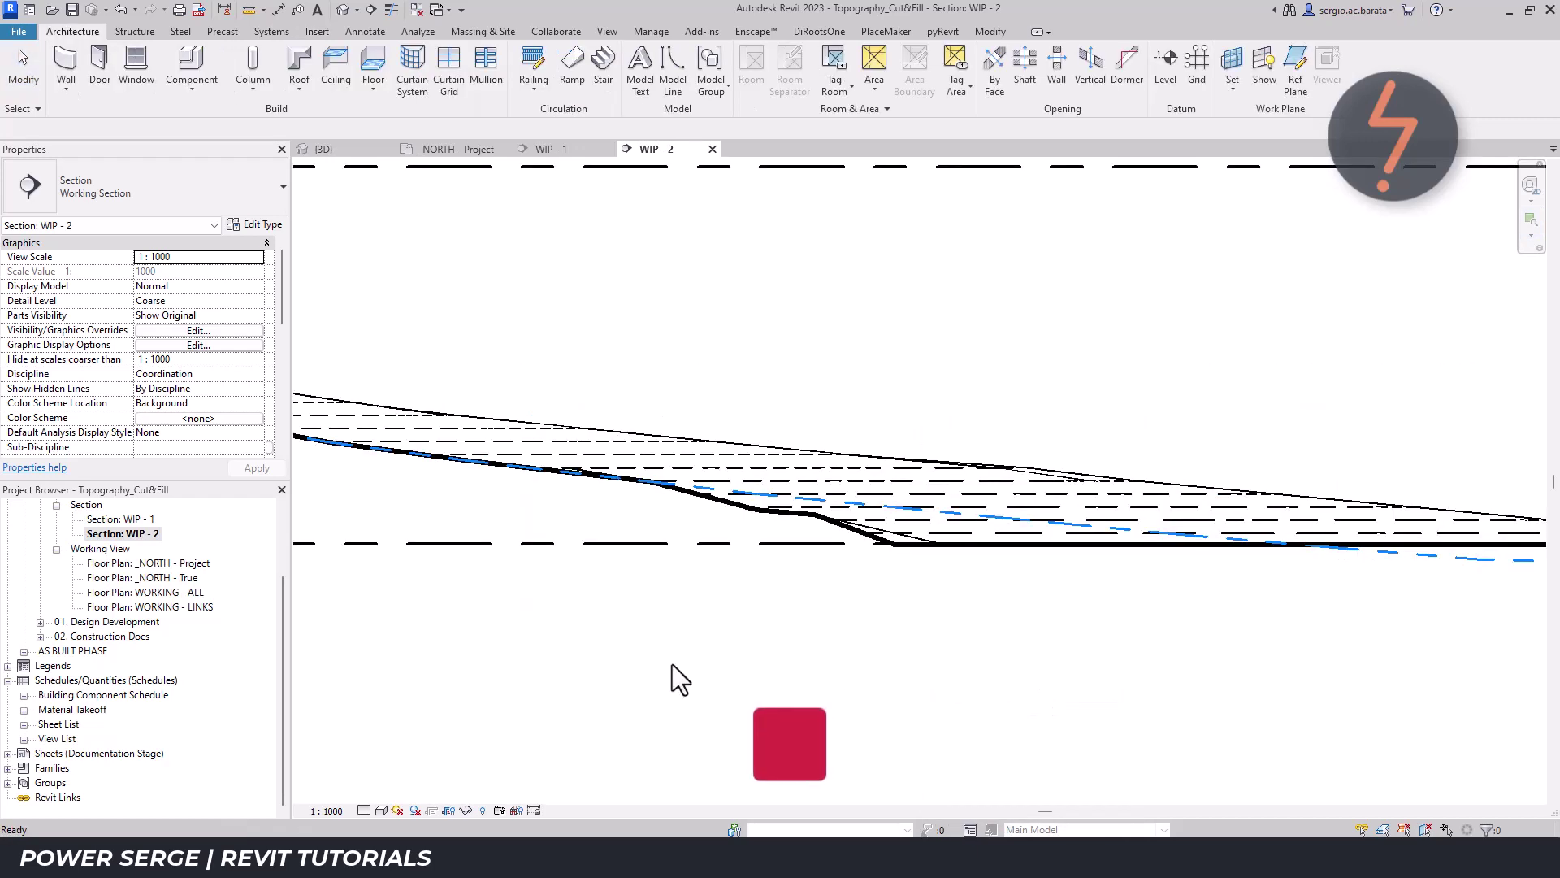
Set the Phase Filter of section WIP - 2 to 5 - Demo + New.
{"action": "left_click", "coordinate": [283, 454]}
{"action": "left_click_drag", "start_coordinate": [283, 454], "coordinate": [283, 453]}
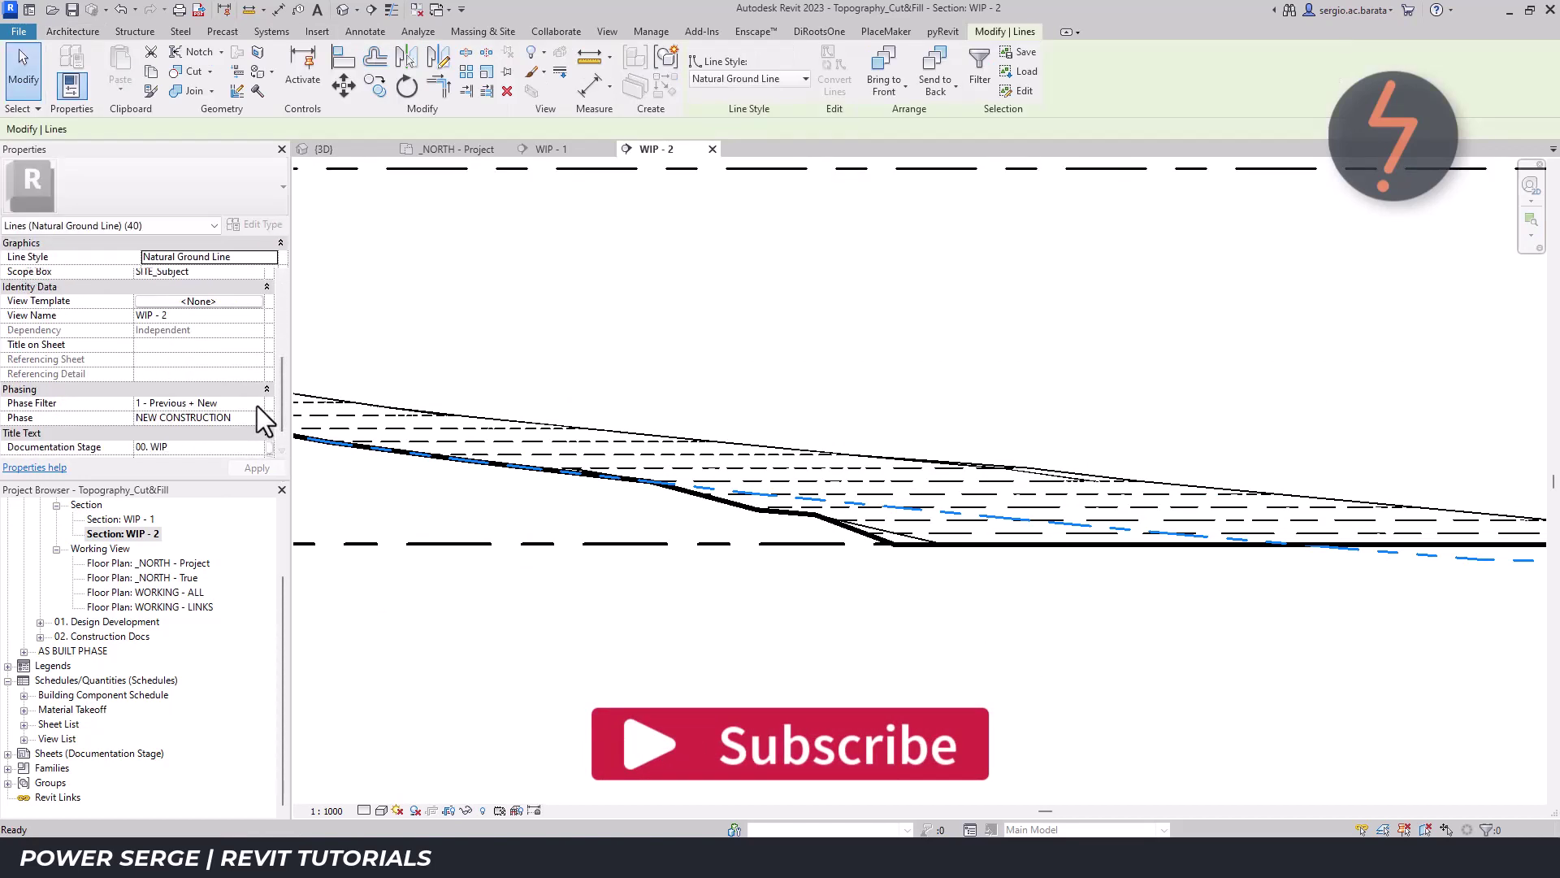
{"action": "left_click", "coordinate": [257, 406]}
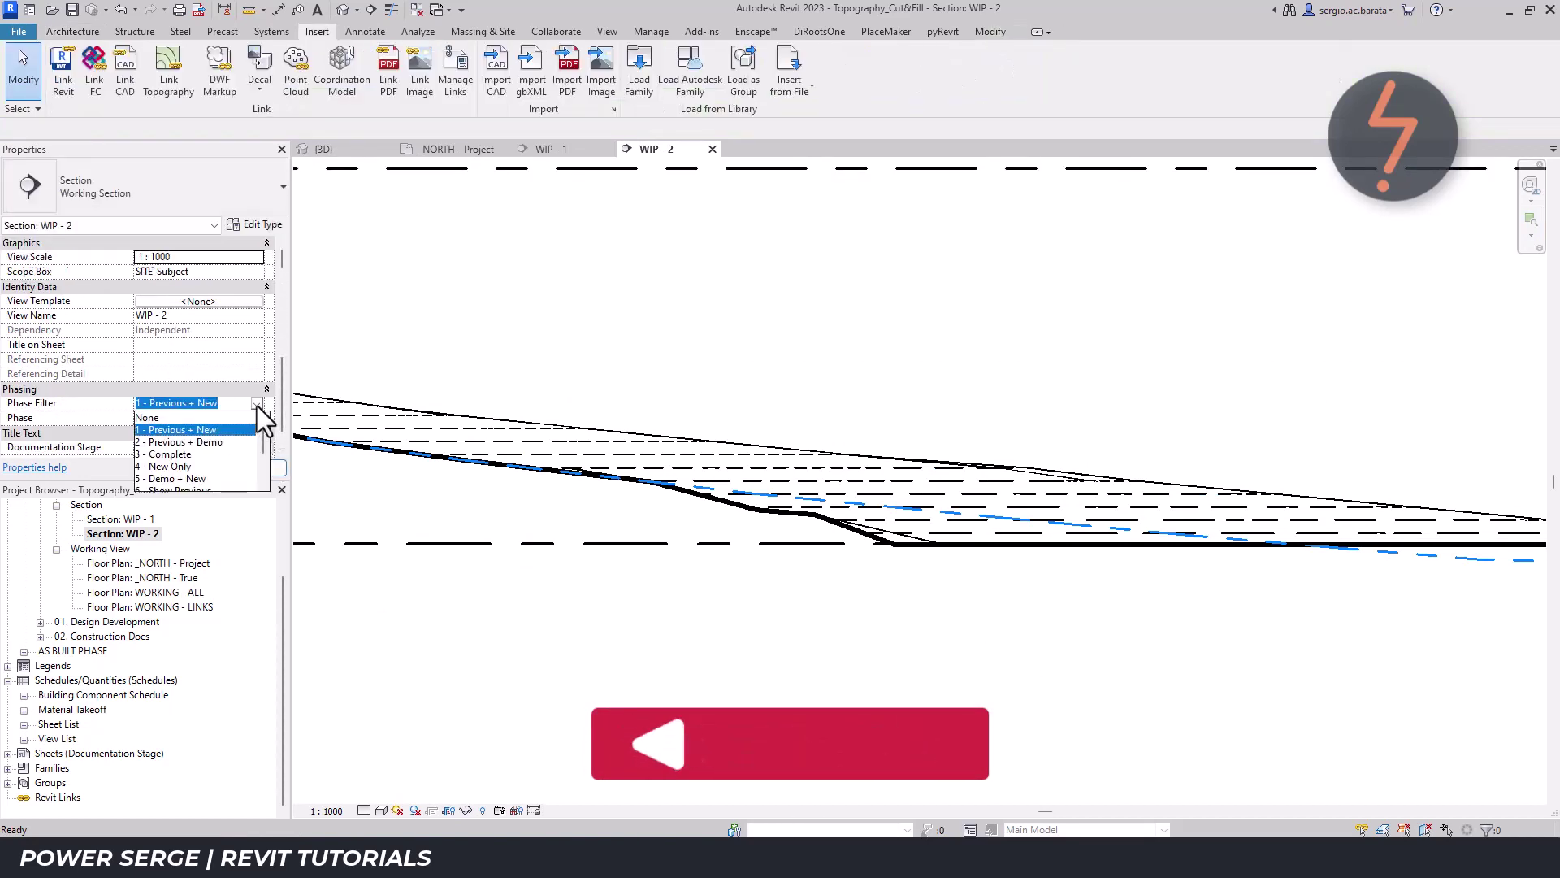
{"action": "left_click", "coordinate": [242, 478]}
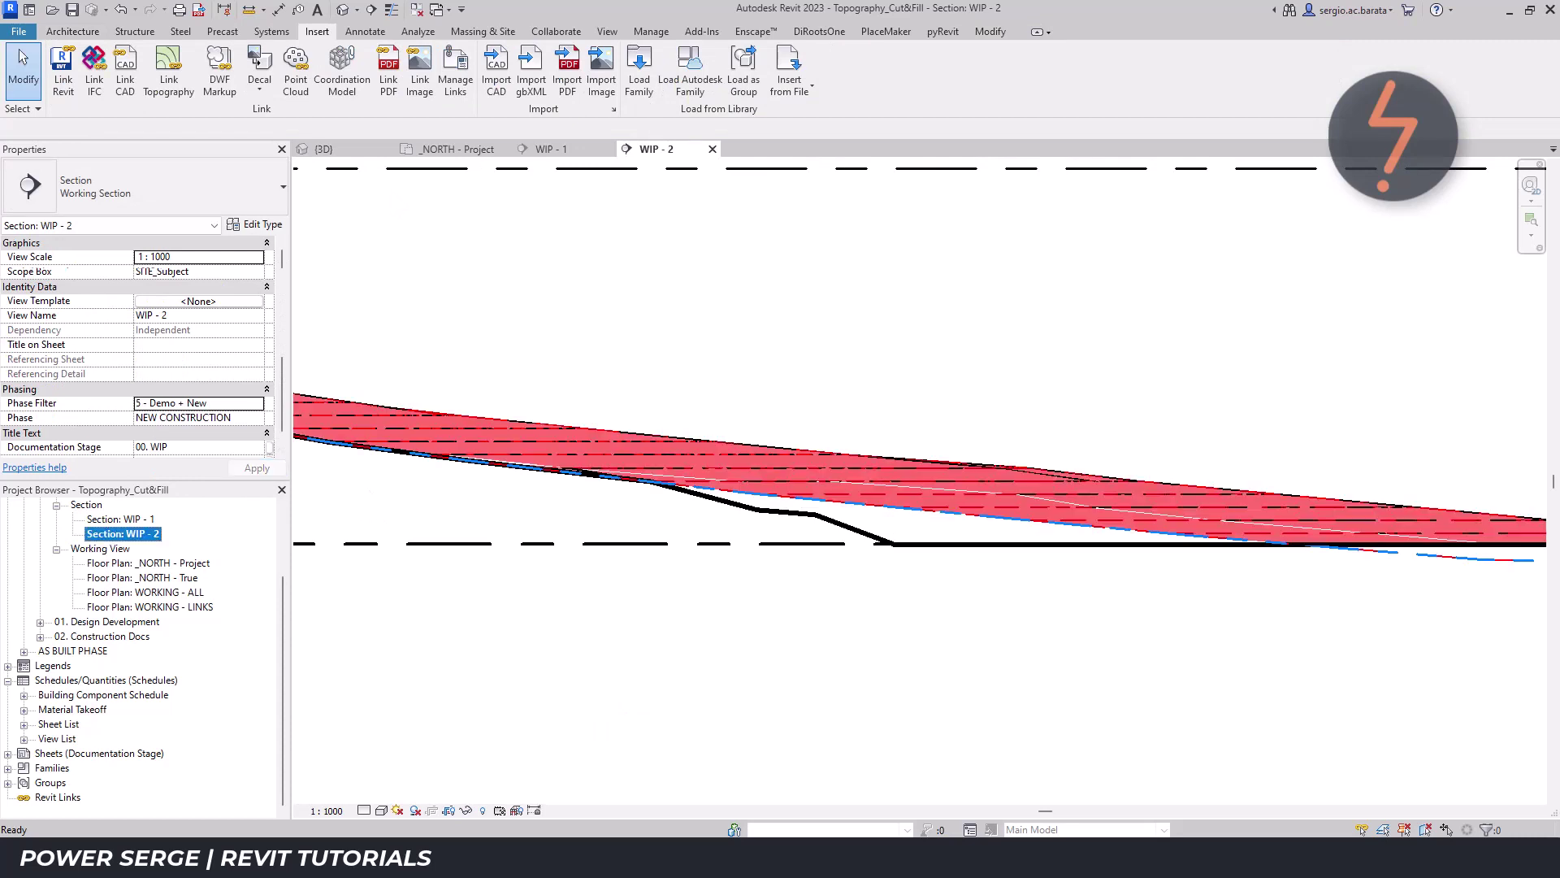
Temporarily isolate the NEW SITE topography element in the {3D} view.
{"action": "left_click", "coordinate": [372, 156]}
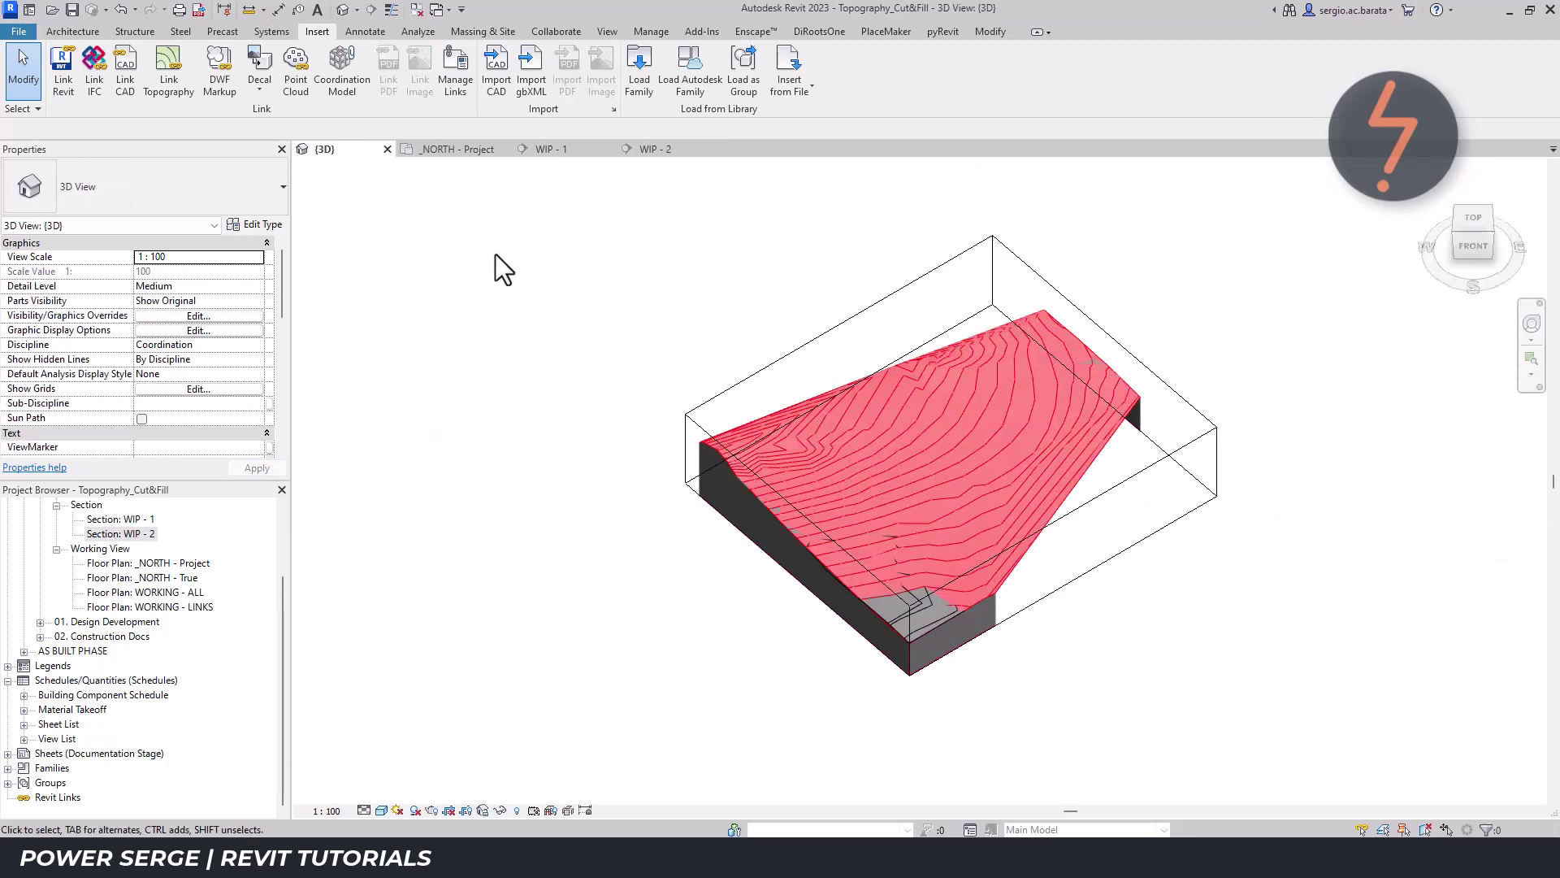
{"action": "left_click", "coordinate": [986, 646]}
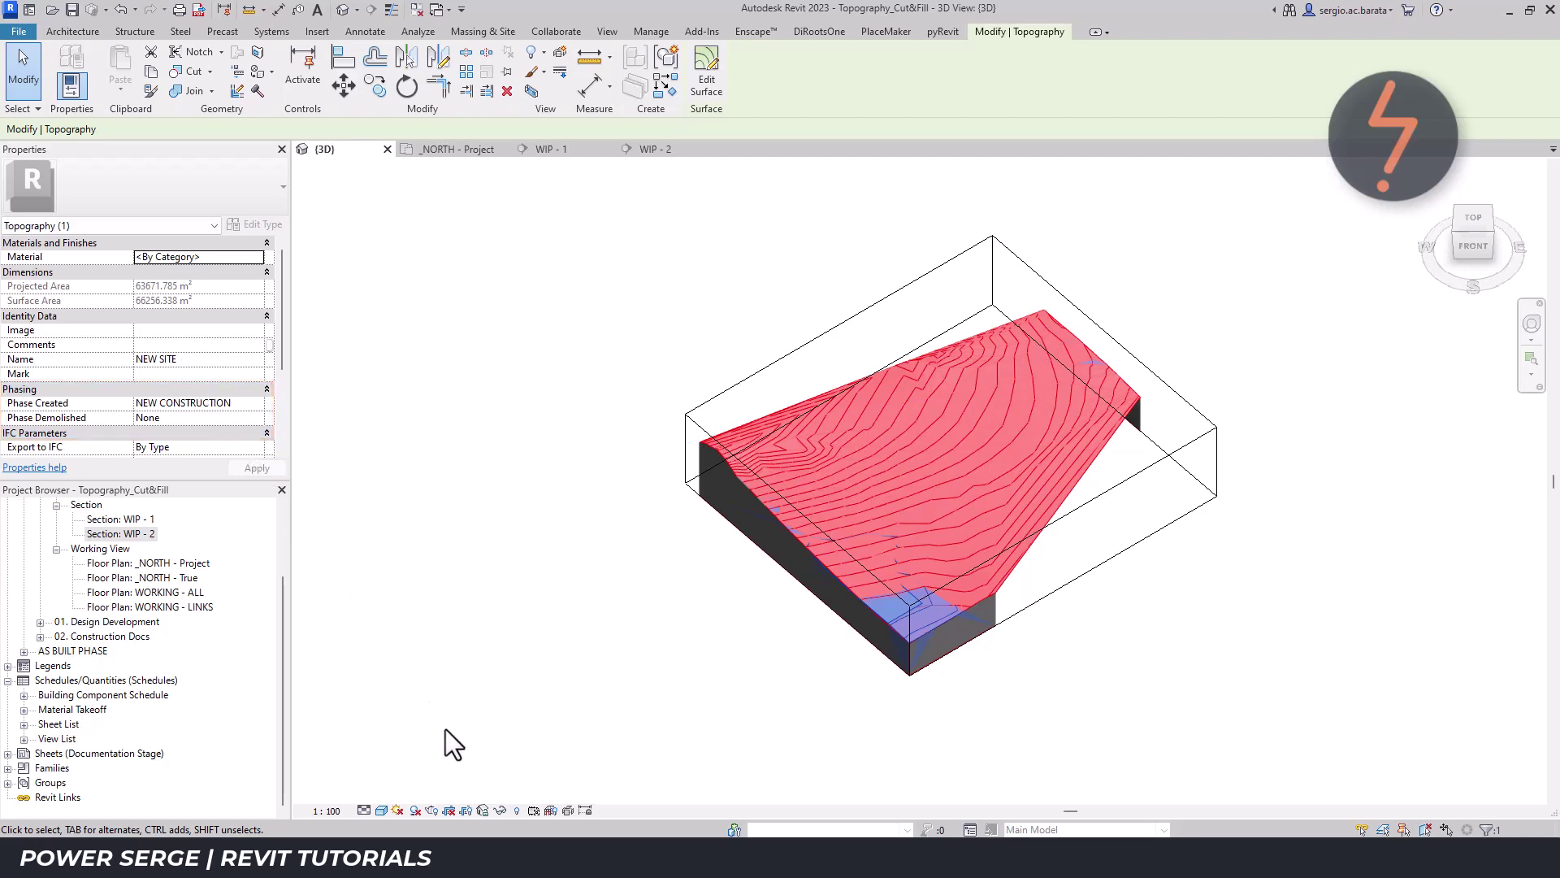
{"action": "left_click", "coordinate": [500, 809]}
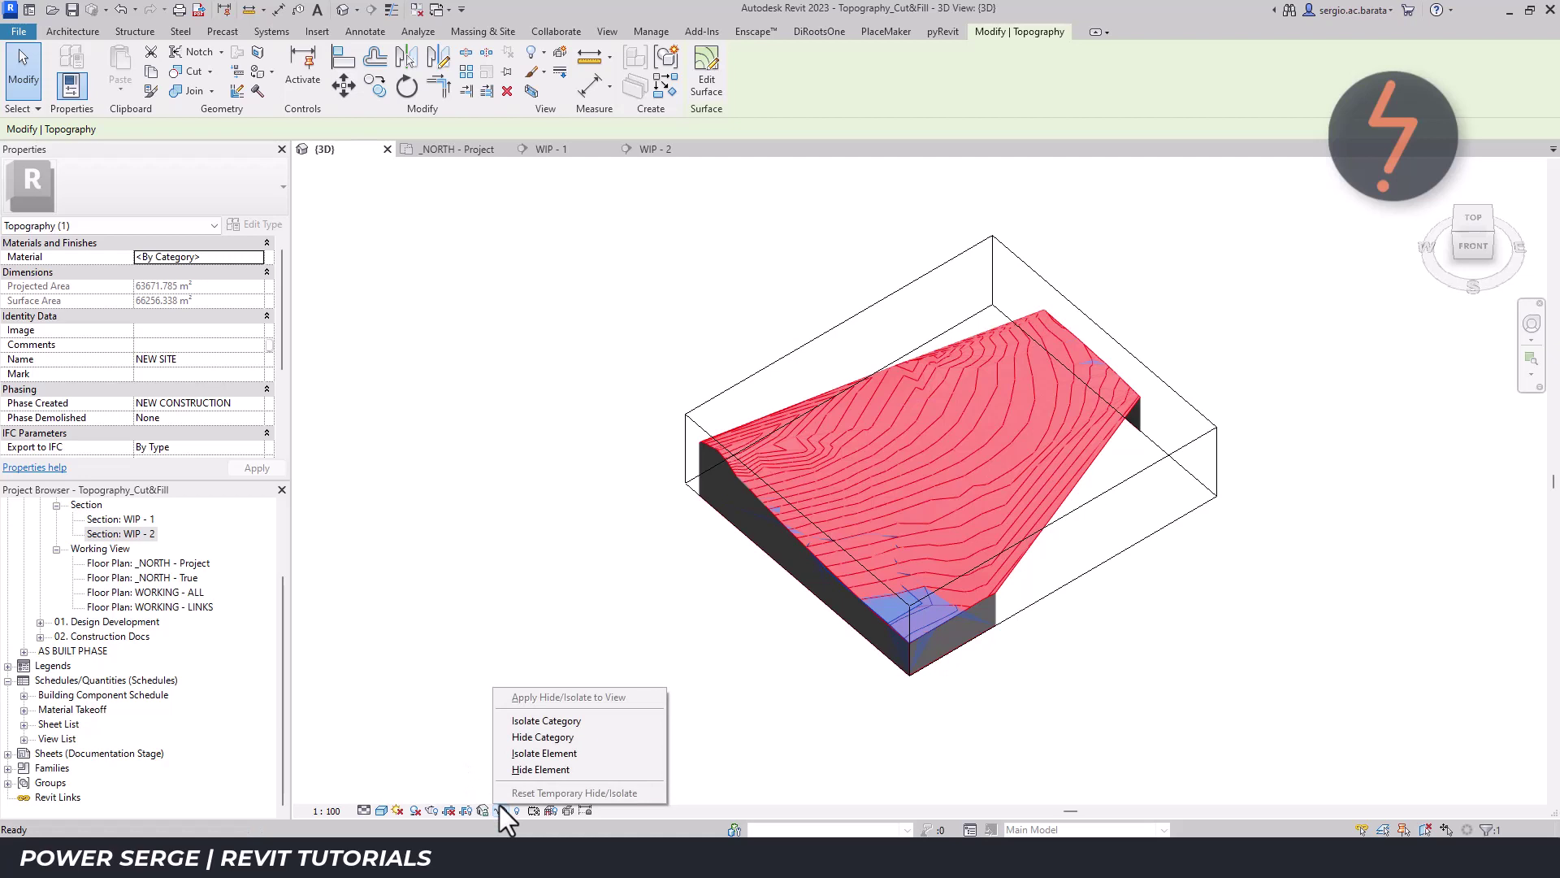
{"action": "left_click", "coordinate": [512, 755]}
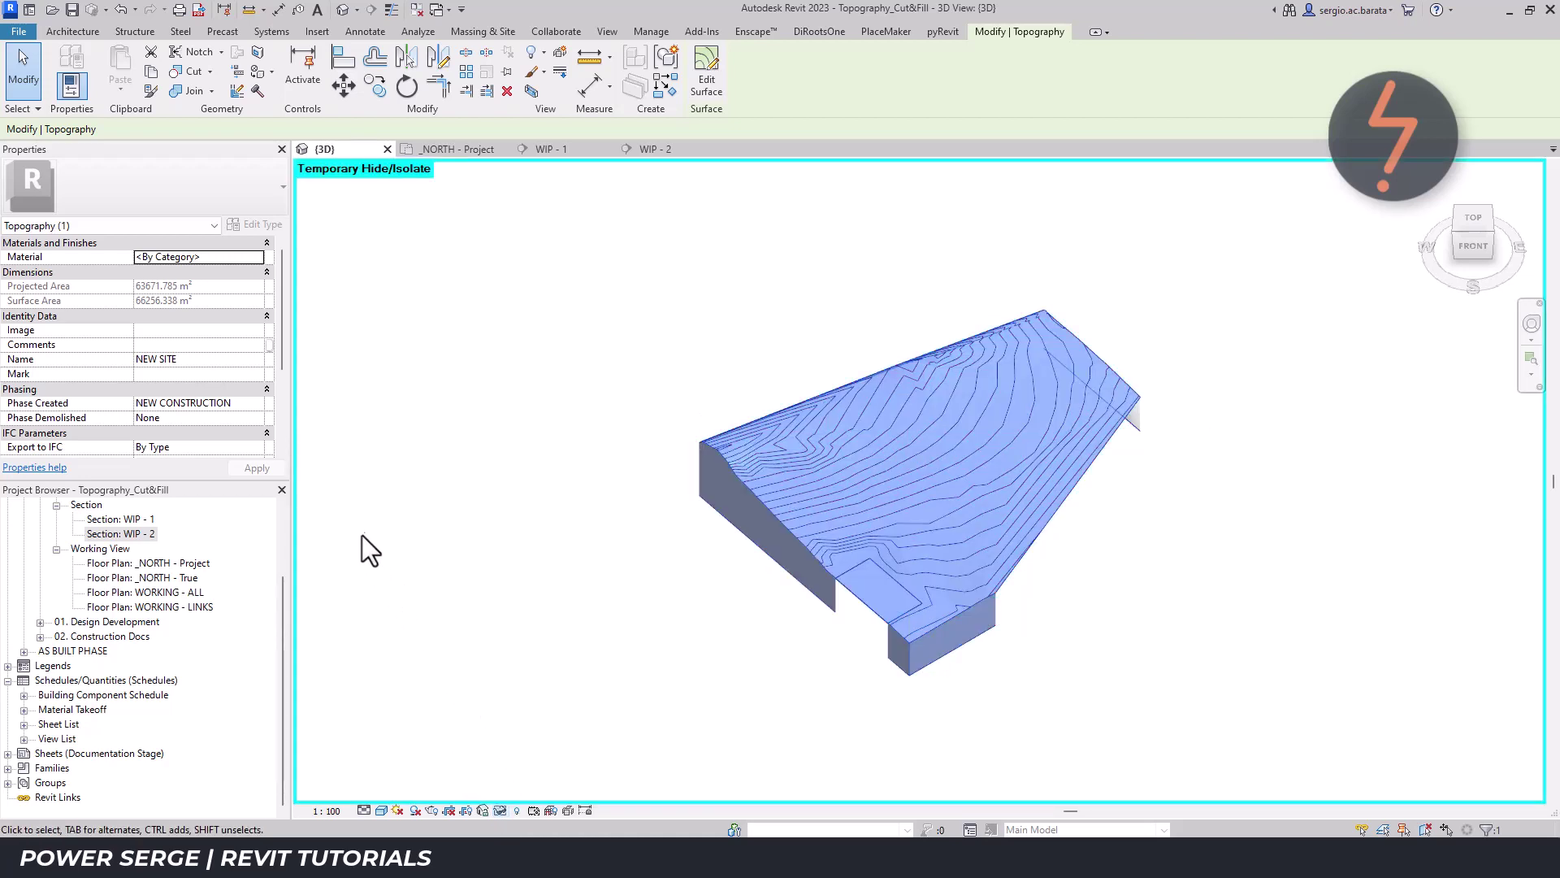
Export the isolated topography as Topography_Cut&Fill - New in AutoCAD 2013 DWG format with Temporary Hide/Isolate left on, and reset the isolation.
{"action": "left_click", "coordinate": [19, 31]}
{"action": "mouse_move", "coordinate": [65, 261]}
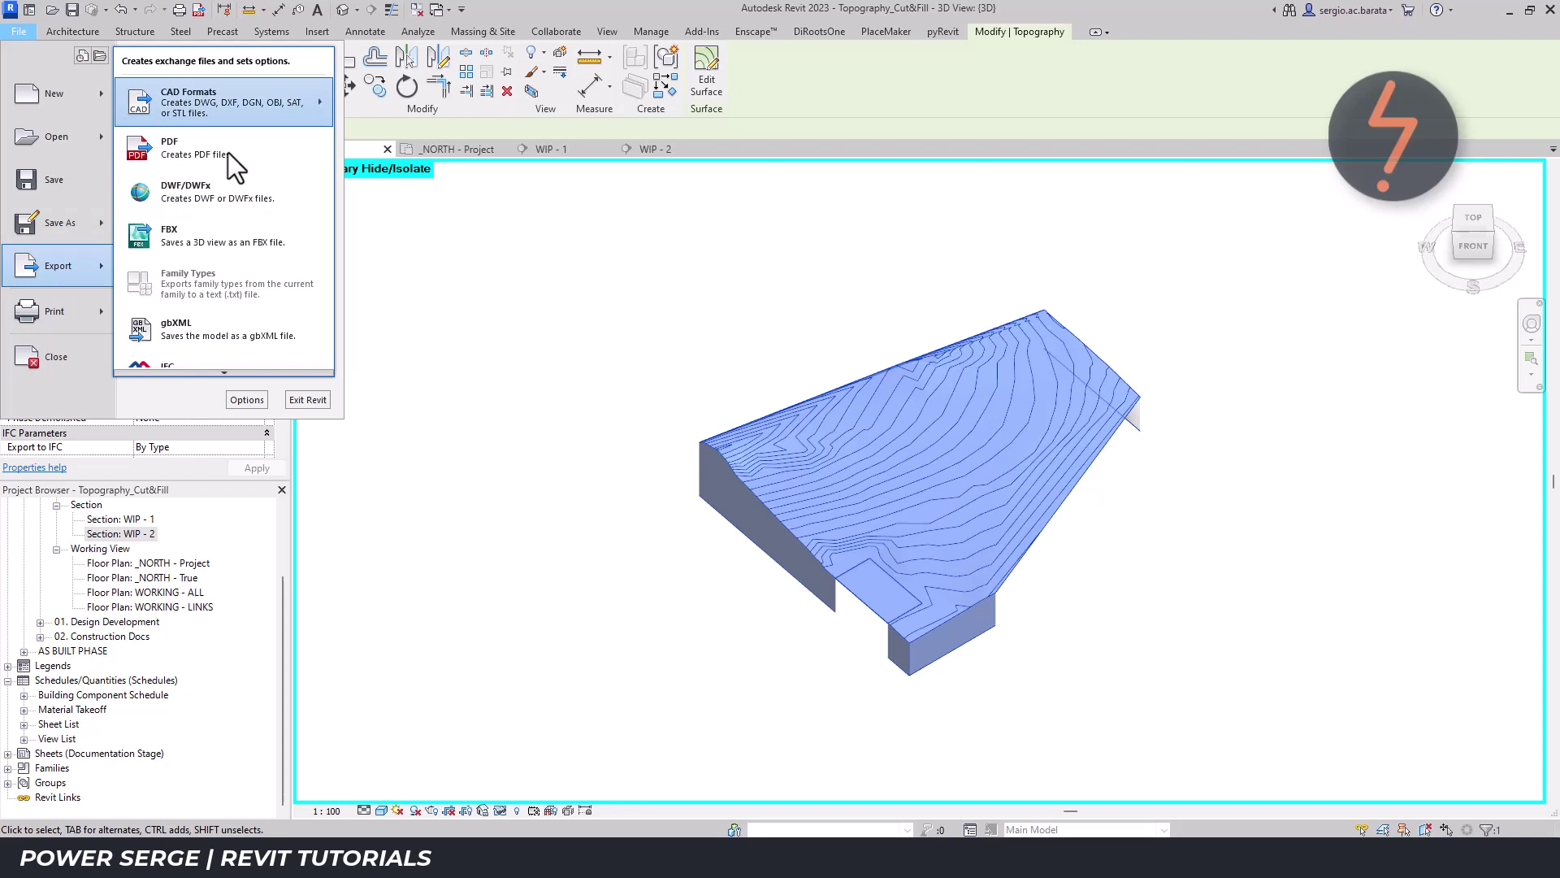
{"action": "mouse_move", "coordinate": [301, 106]}
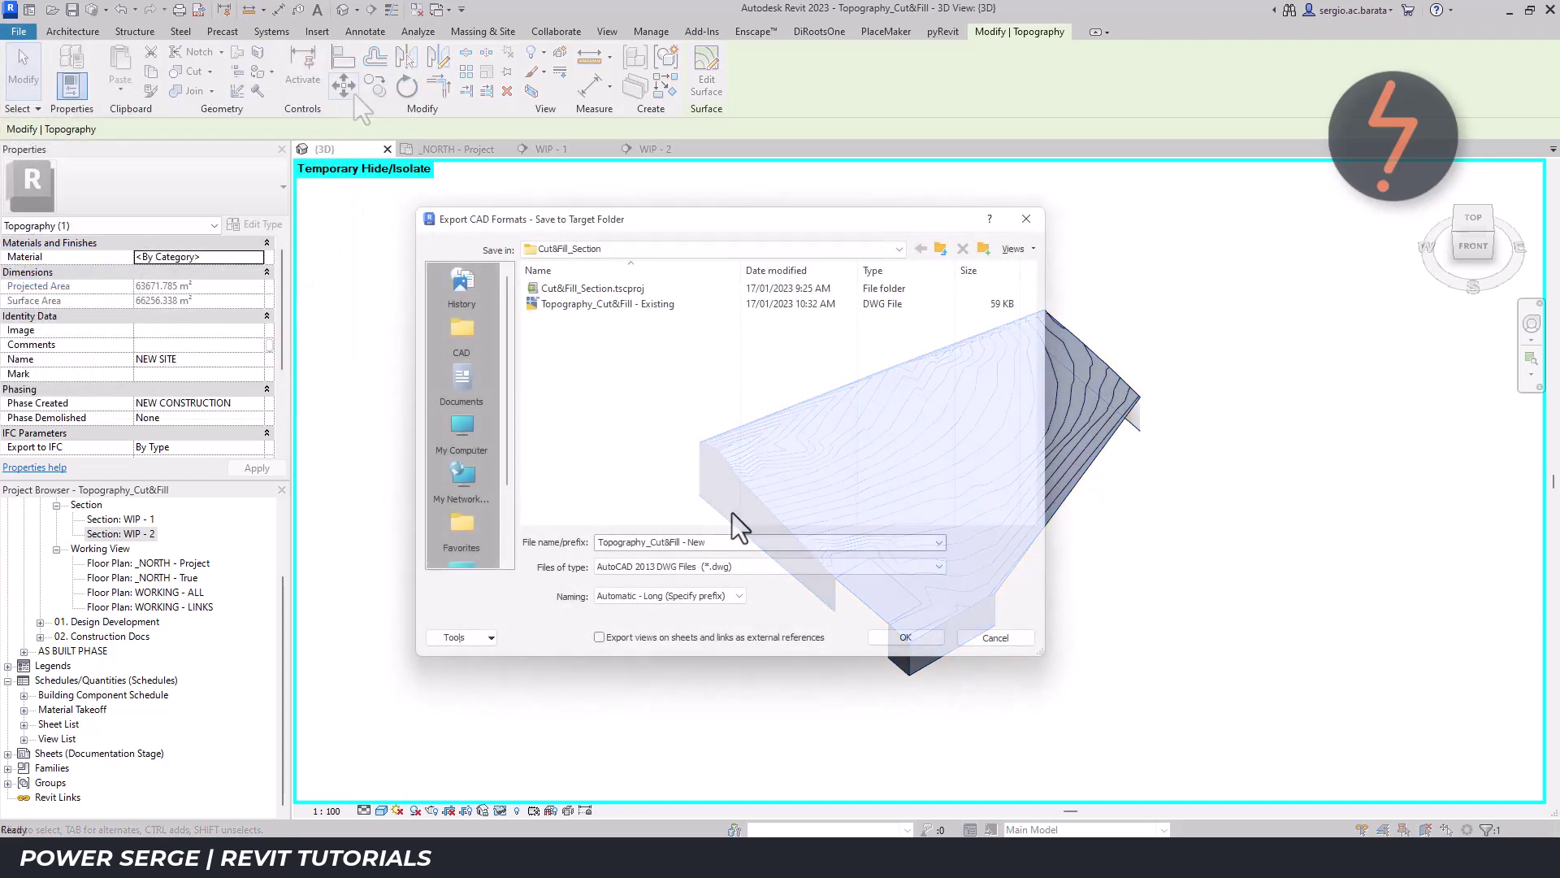
{"action": "left_click", "coordinate": [894, 635]}
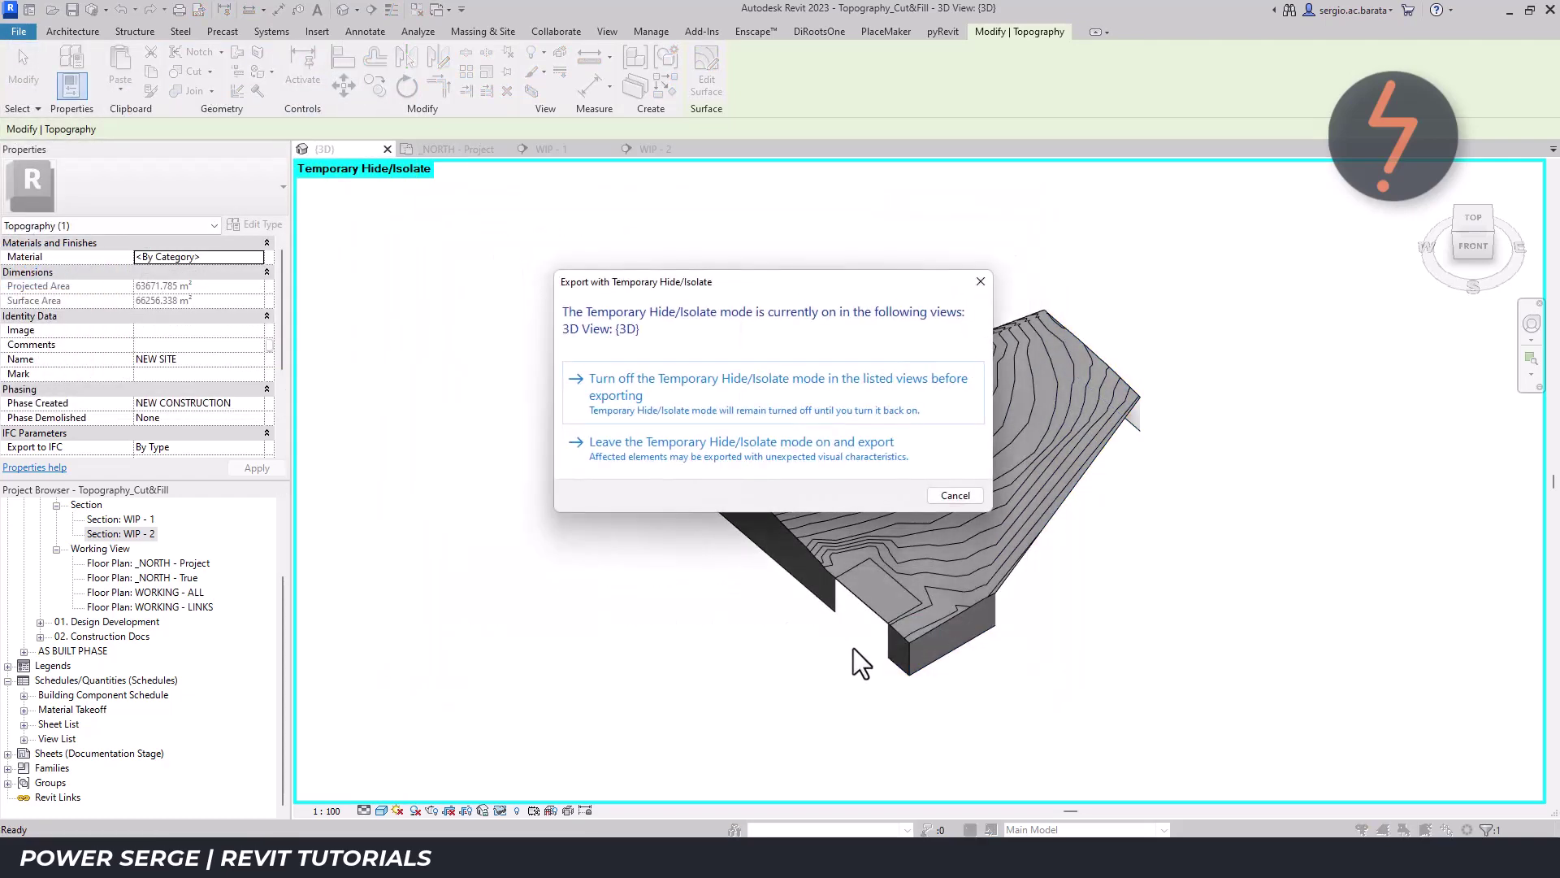
{"action": "left_click", "coordinate": [640, 457]}
{"action": "left_click", "coordinate": [582, 520]}
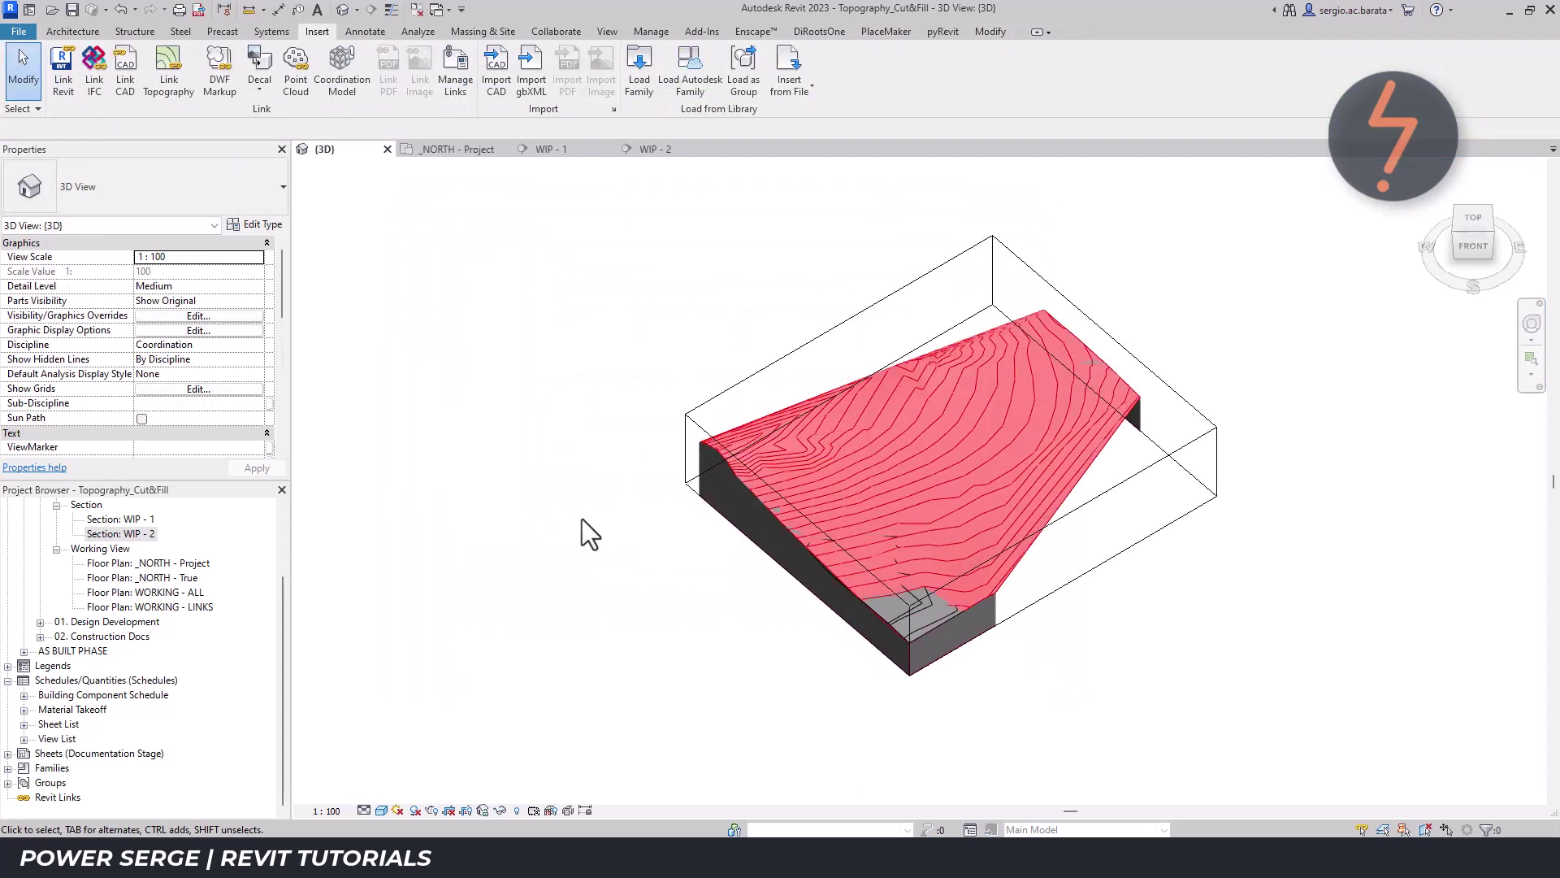
Import Topography_Cut&Fill - New.dwg into the {3D} view using Auto - Origin to Internal Origin positioning at Level : AHD.
{"action": "left_click", "coordinate": [497, 69]}
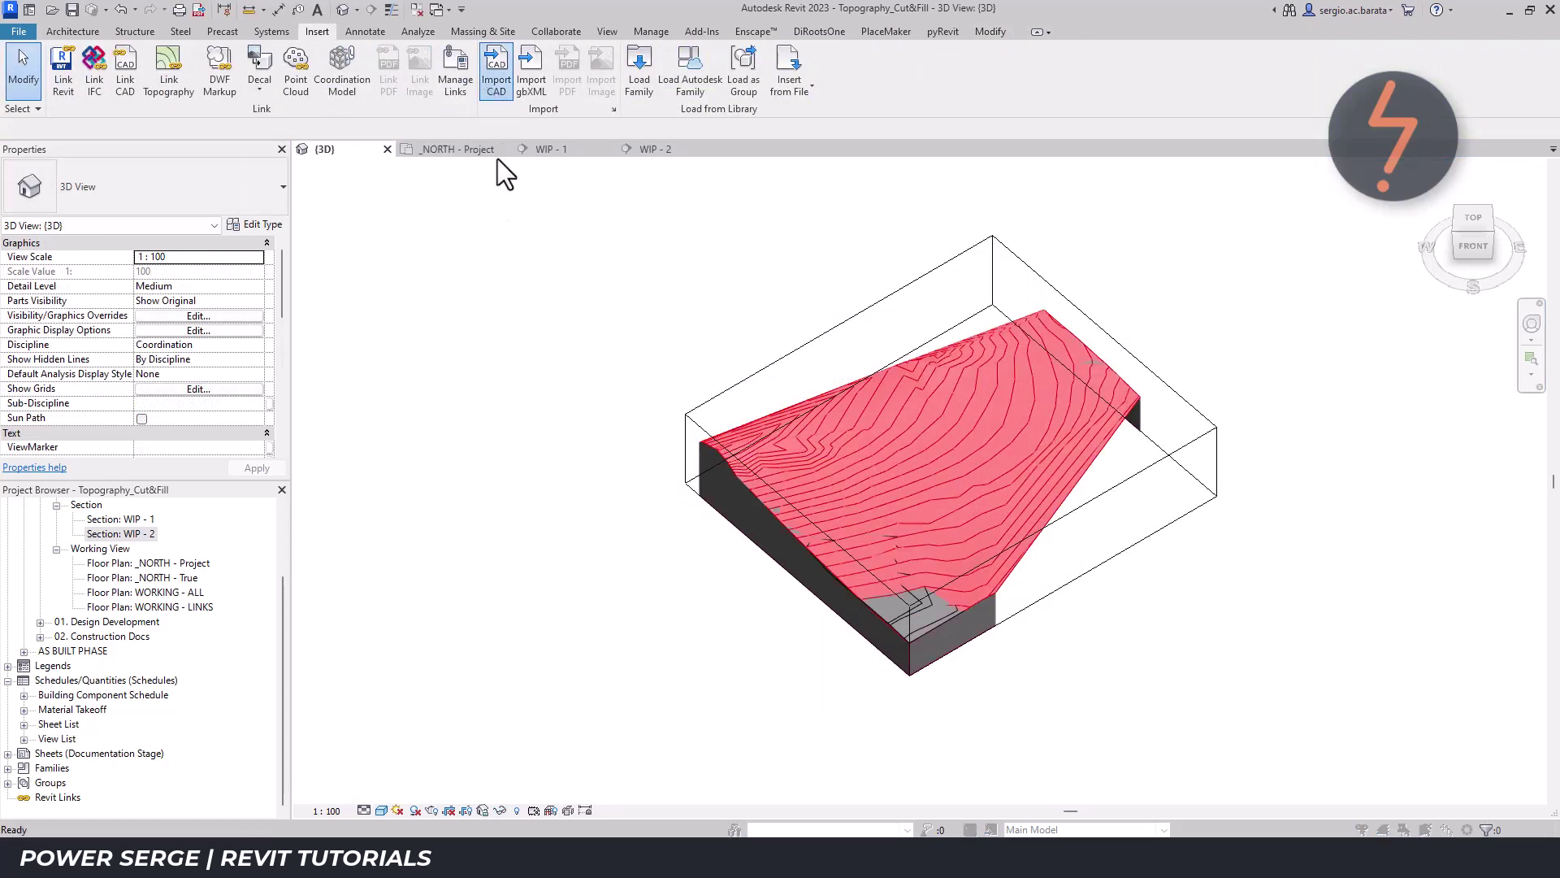
{"action": "left_click", "coordinate": [518, 284]}
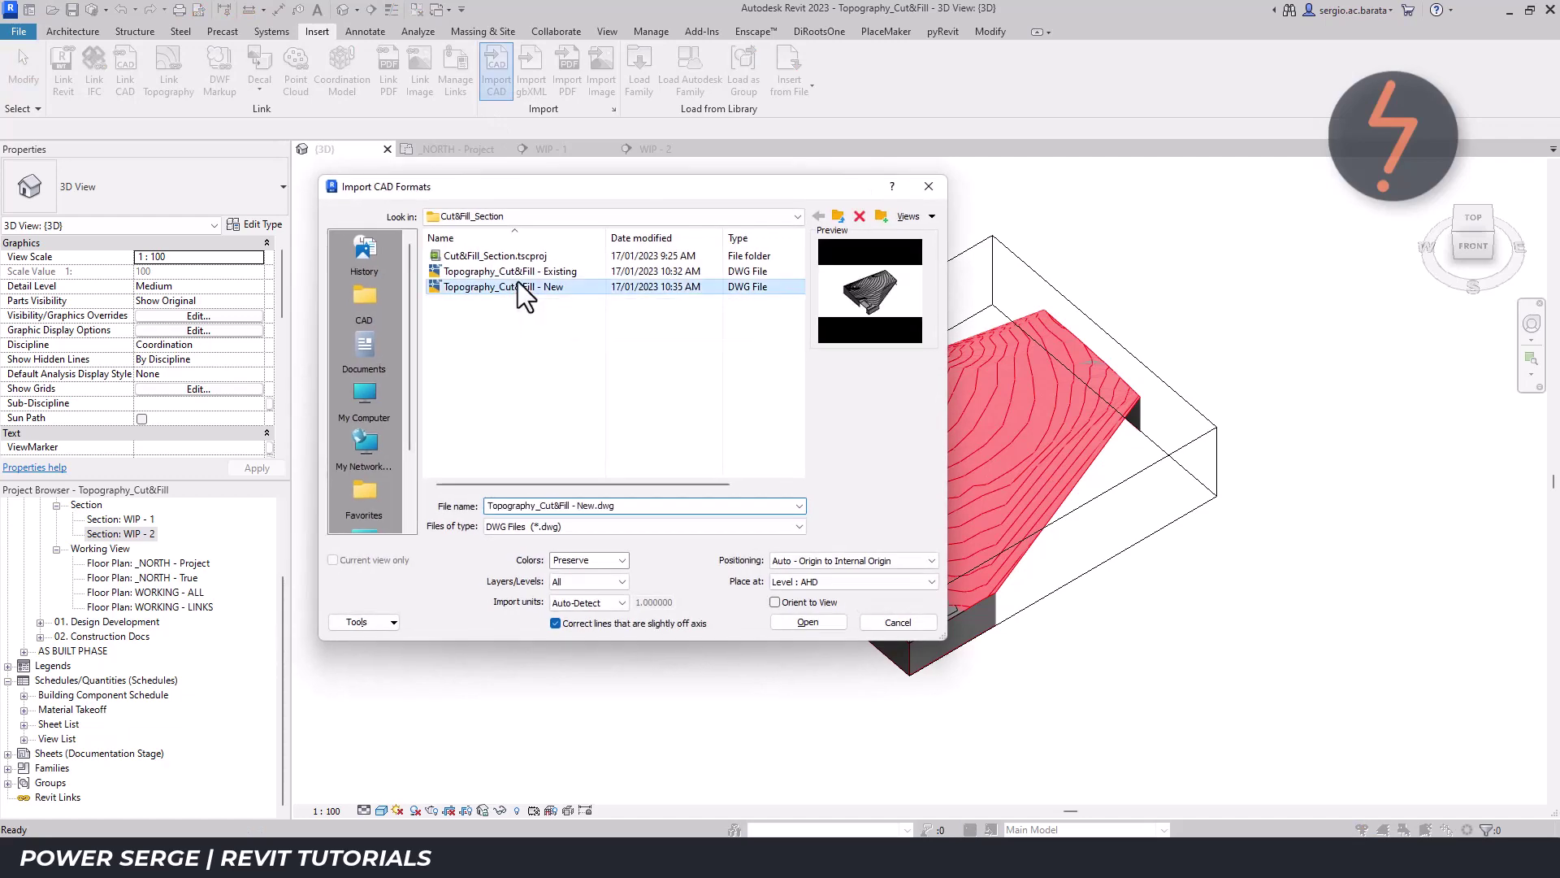
{"action": "left_click", "coordinate": [778, 621]}
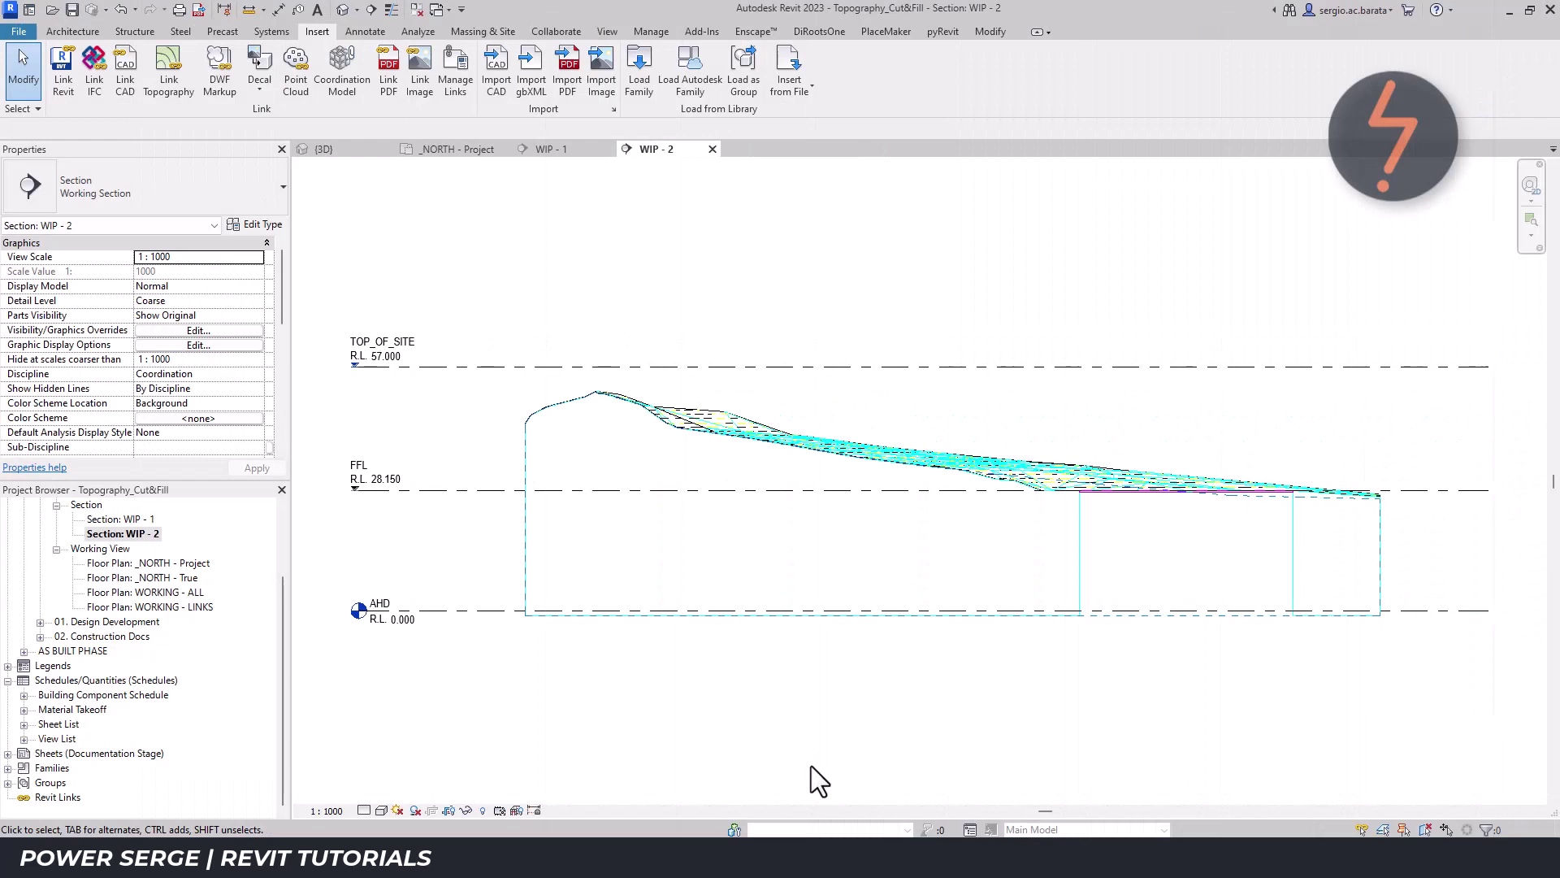
Temporarily isolate the imported Topography_Cut&Fill - New.dwg element in section WIP - 2.
{"action": "left_click", "coordinate": [1080, 574]}
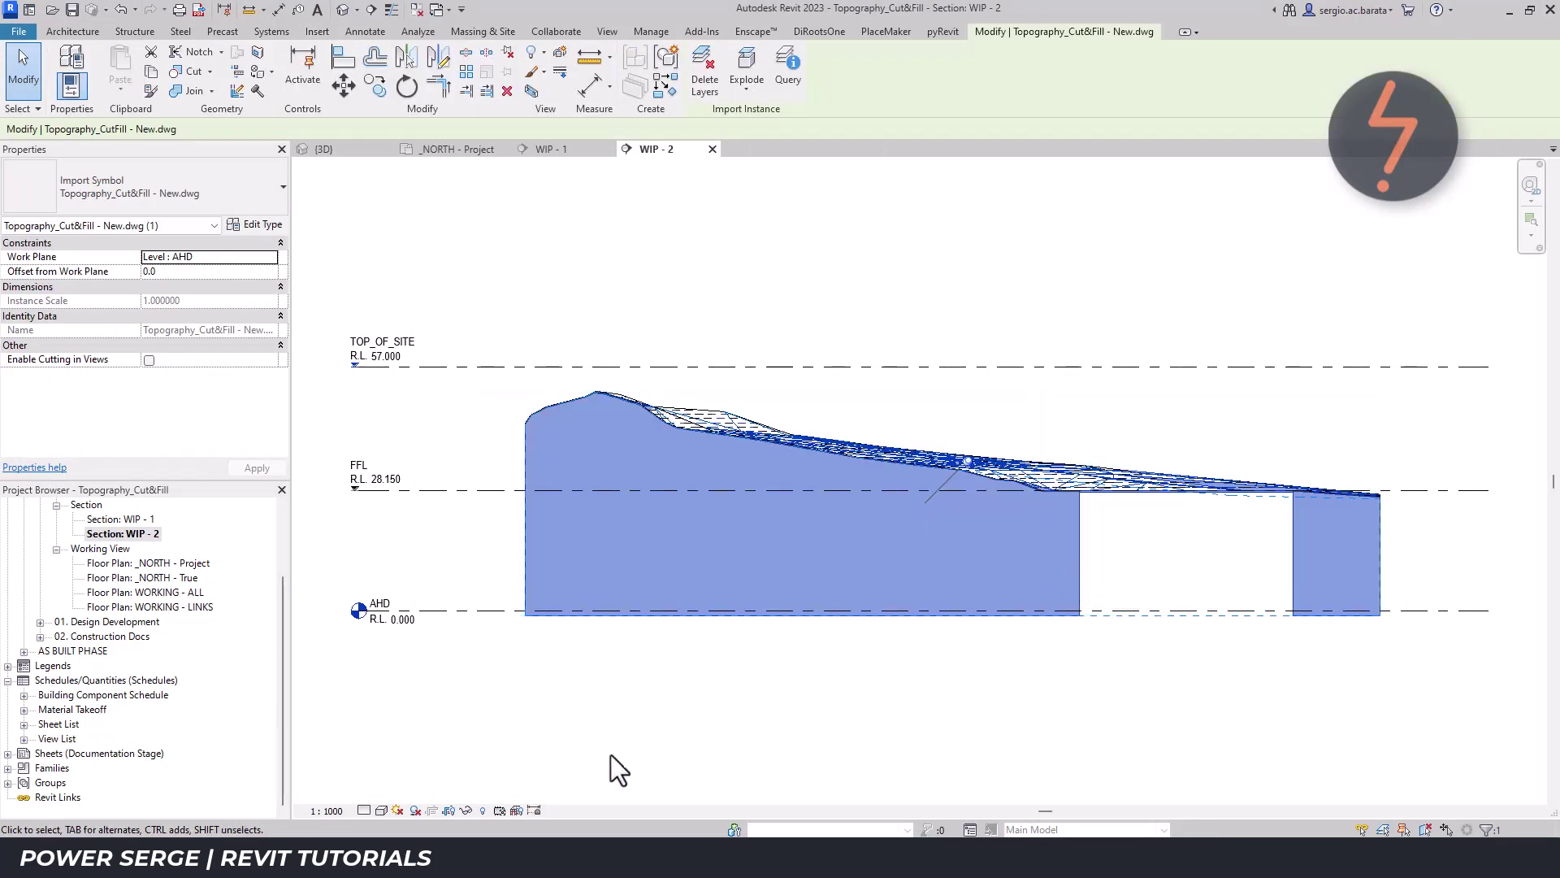
{"action": "left_click", "coordinate": [465, 810]}
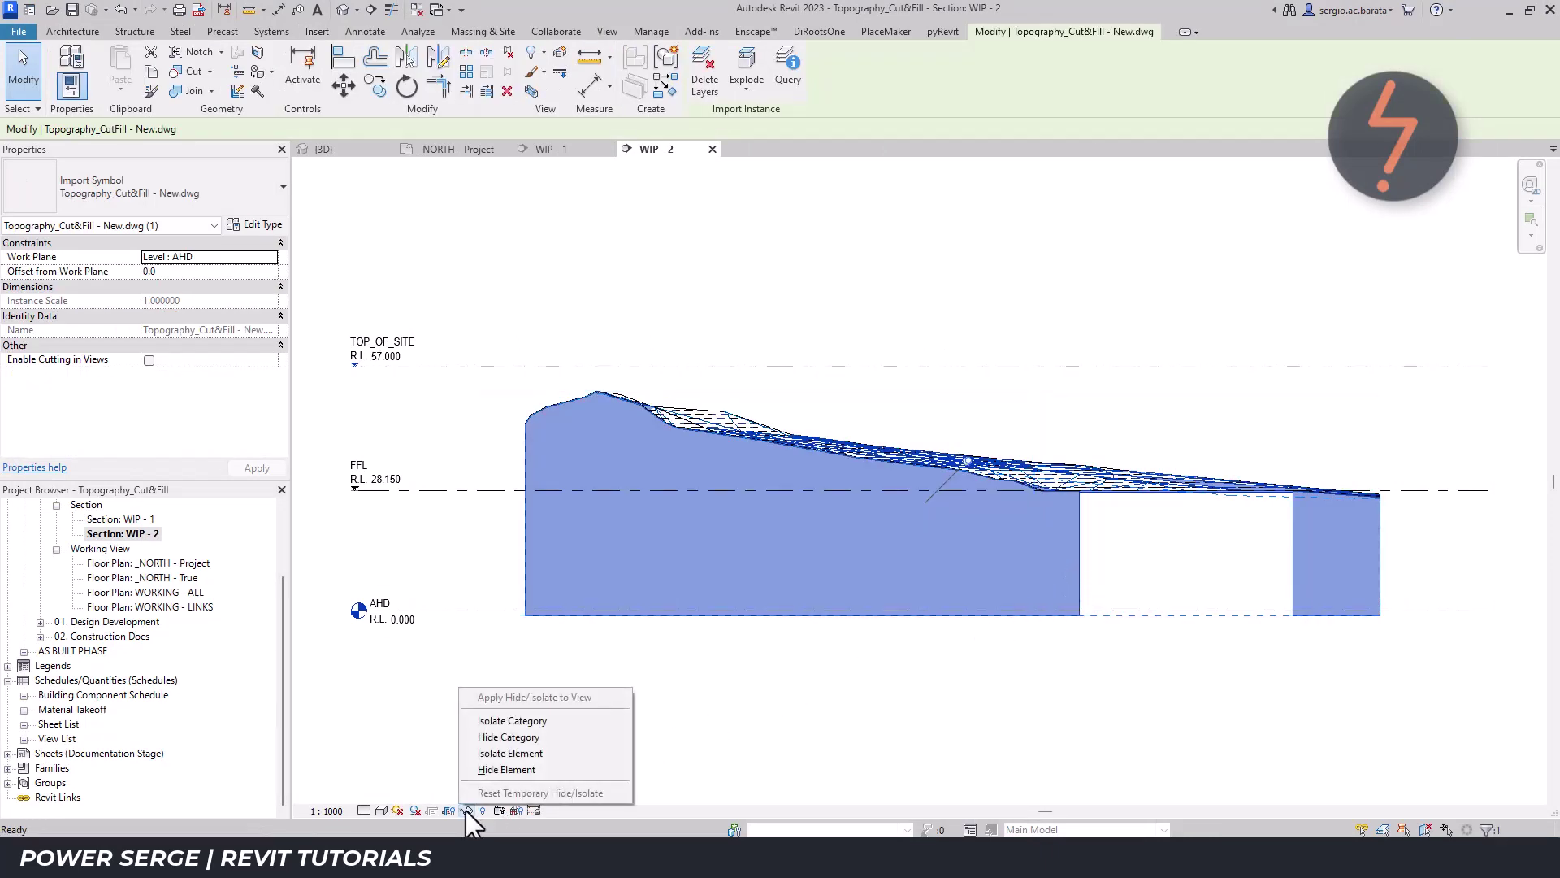
{"action": "left_click", "coordinate": [496, 758]}
{"action": "left_click", "coordinate": [607, 720]}
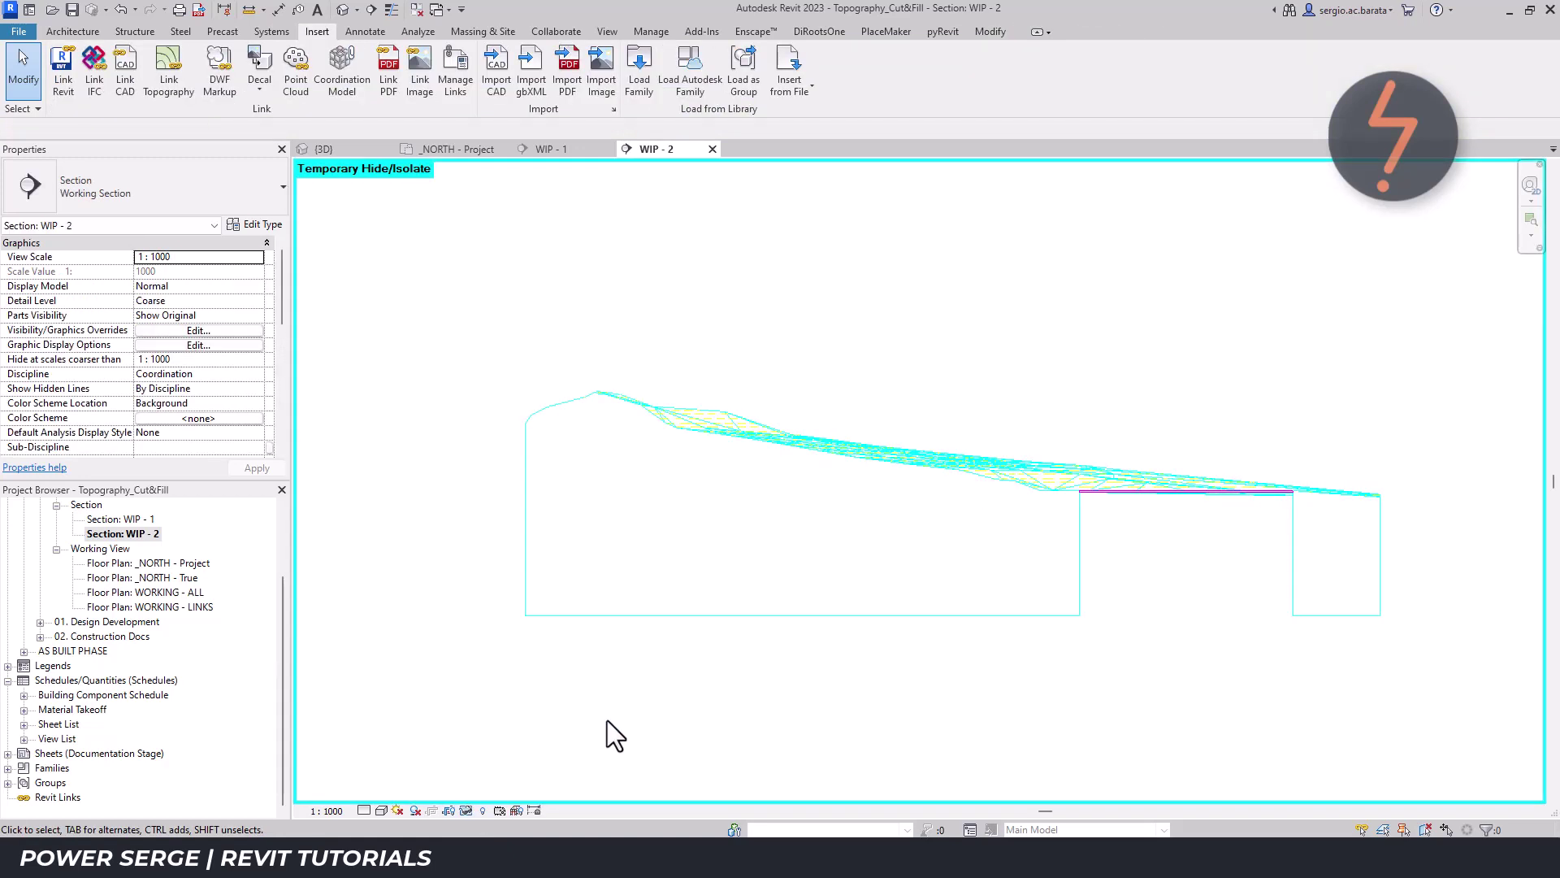
Trace the larger, uphill outline of the imported new ground as a chain of Natural Ground Line detail lines, using Pick Lines.
{"action": "key", "text": "d"}
{"action": "key", "text": "l"}
{"action": "left_click", "coordinate": [733, 90]}
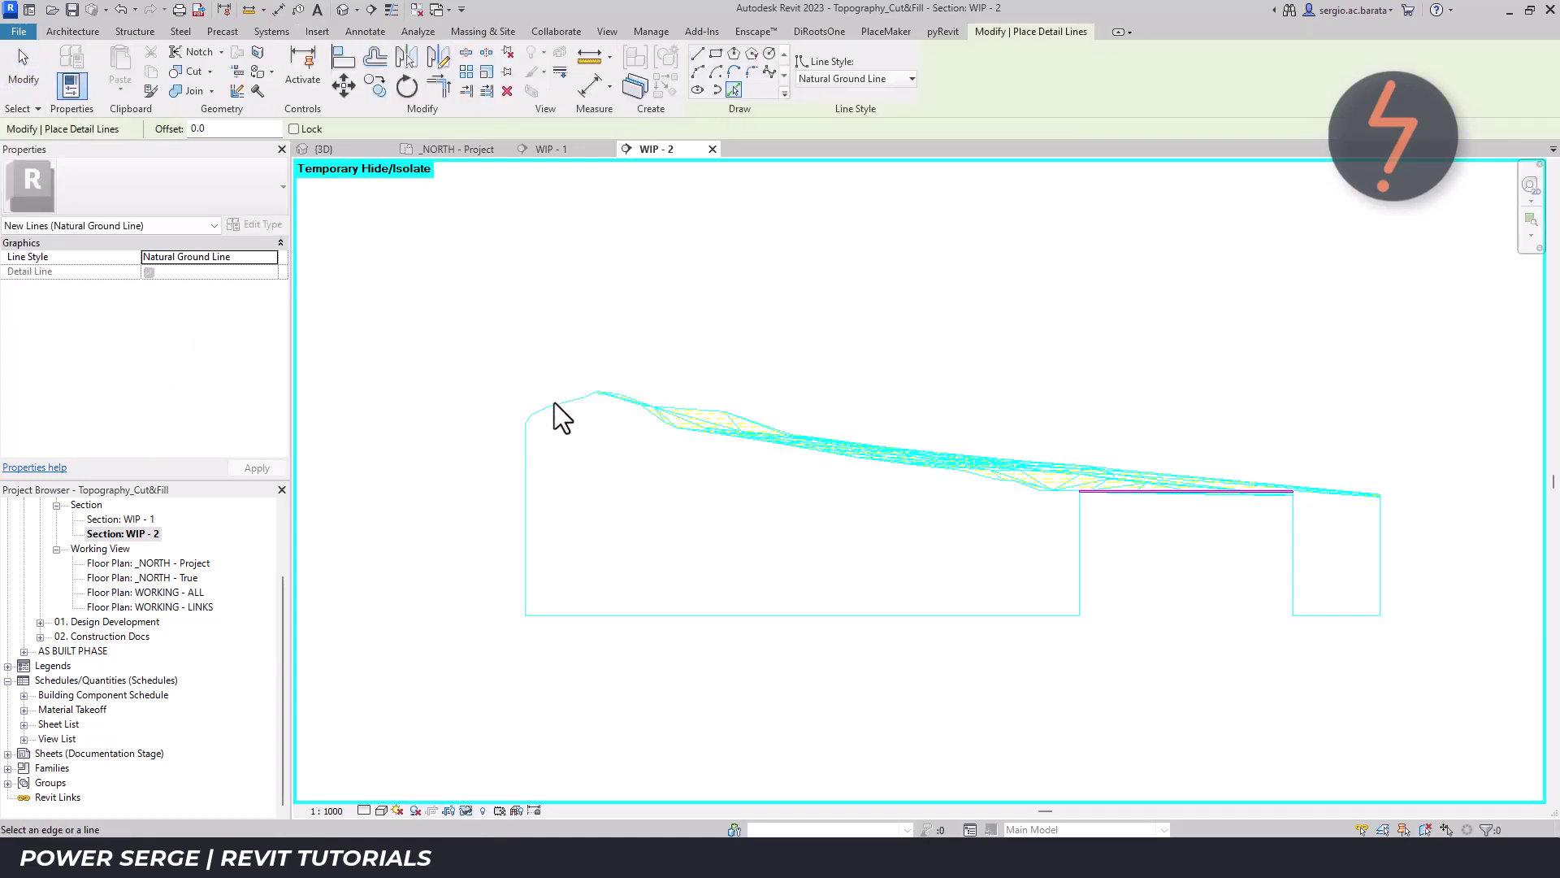
{"action": "key", "text": "Tab"}
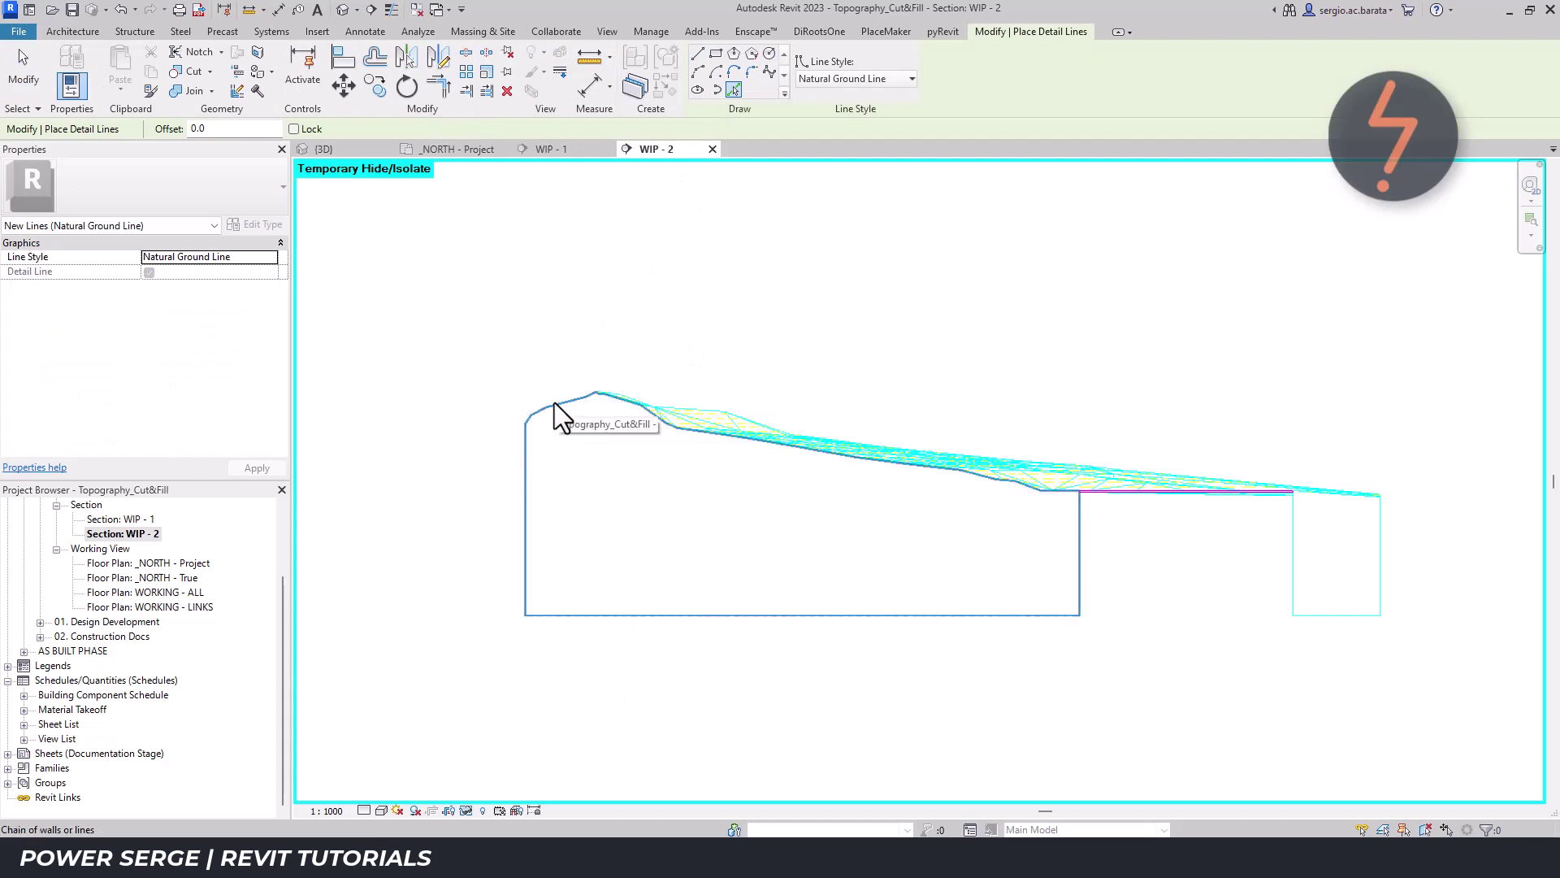
{"action": "left_click", "coordinate": [554, 402]}
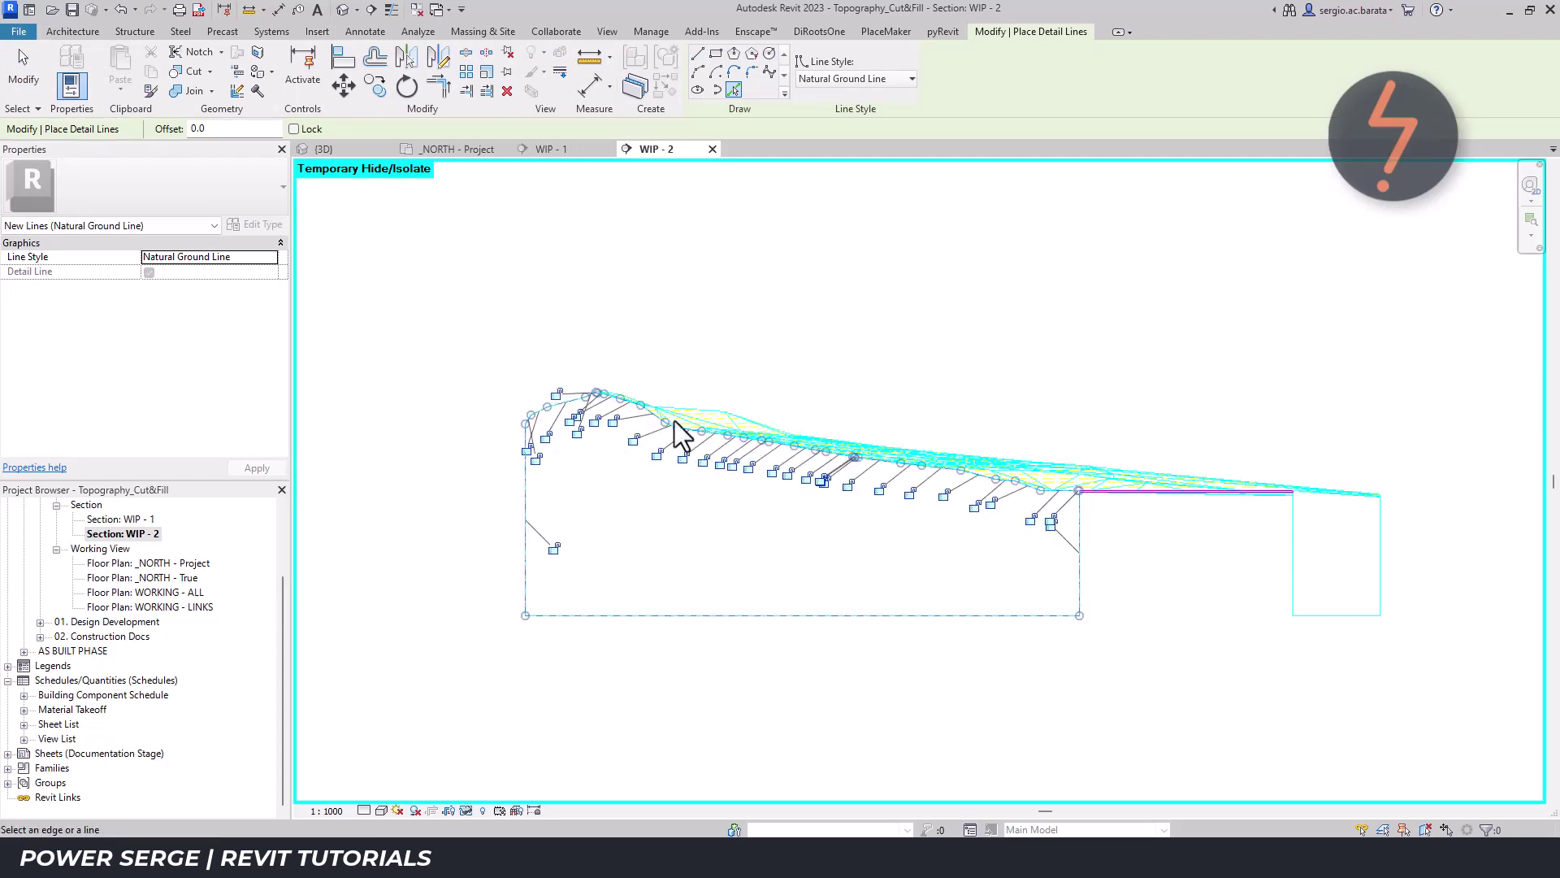
Trace the smaller outline at the downhill end of the imported new ground as a chain of Natural Ground Line detail lines.
{"action": "right_click", "coordinate": [1416, 533]}
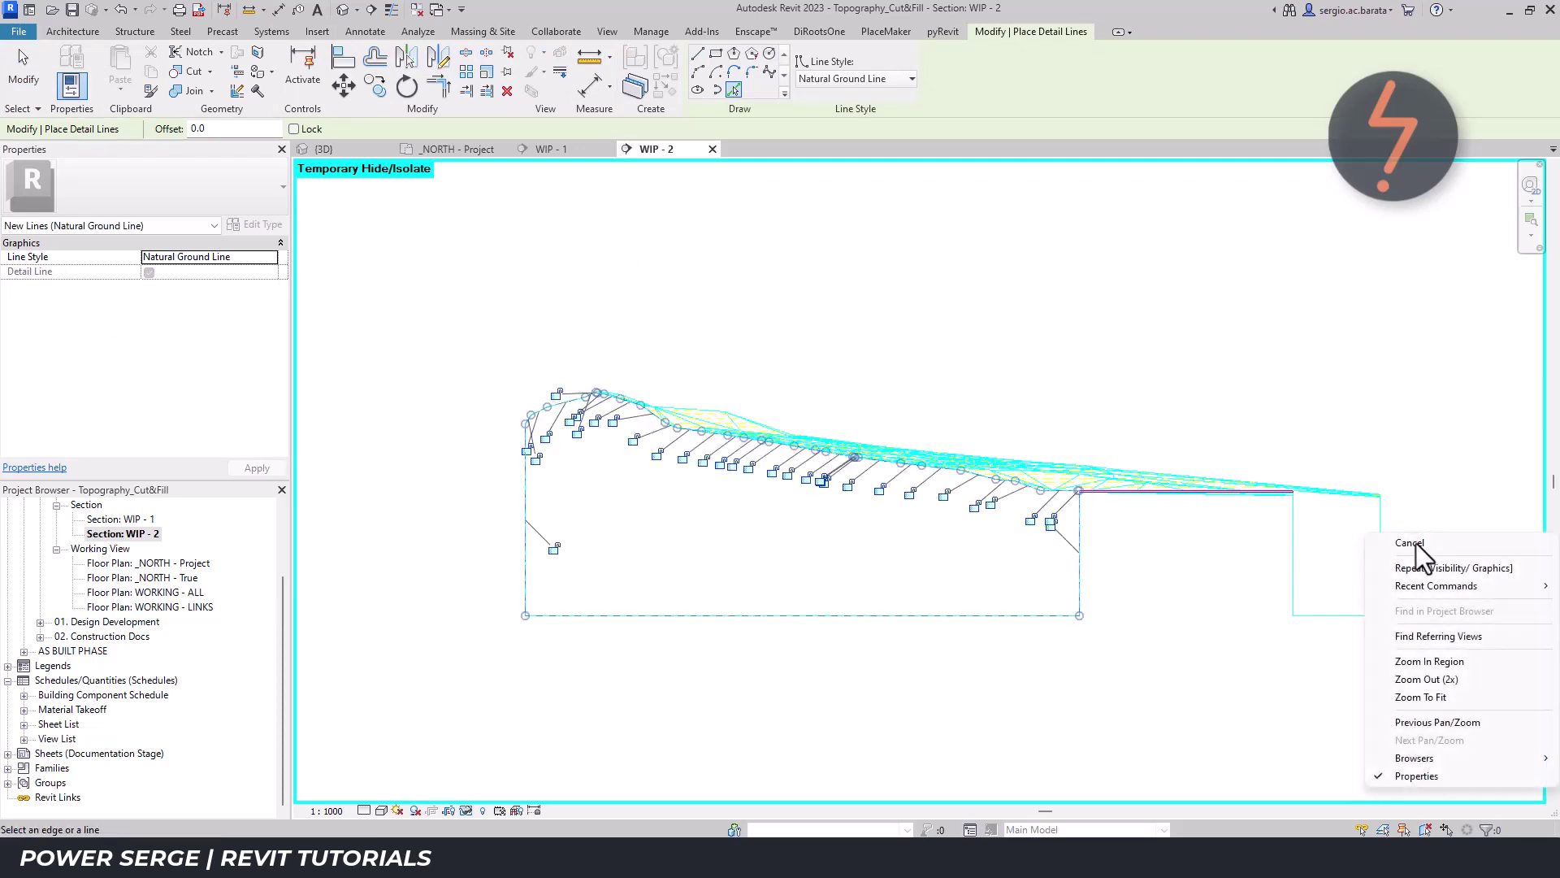
{"action": "left_click", "coordinate": [1420, 663]}
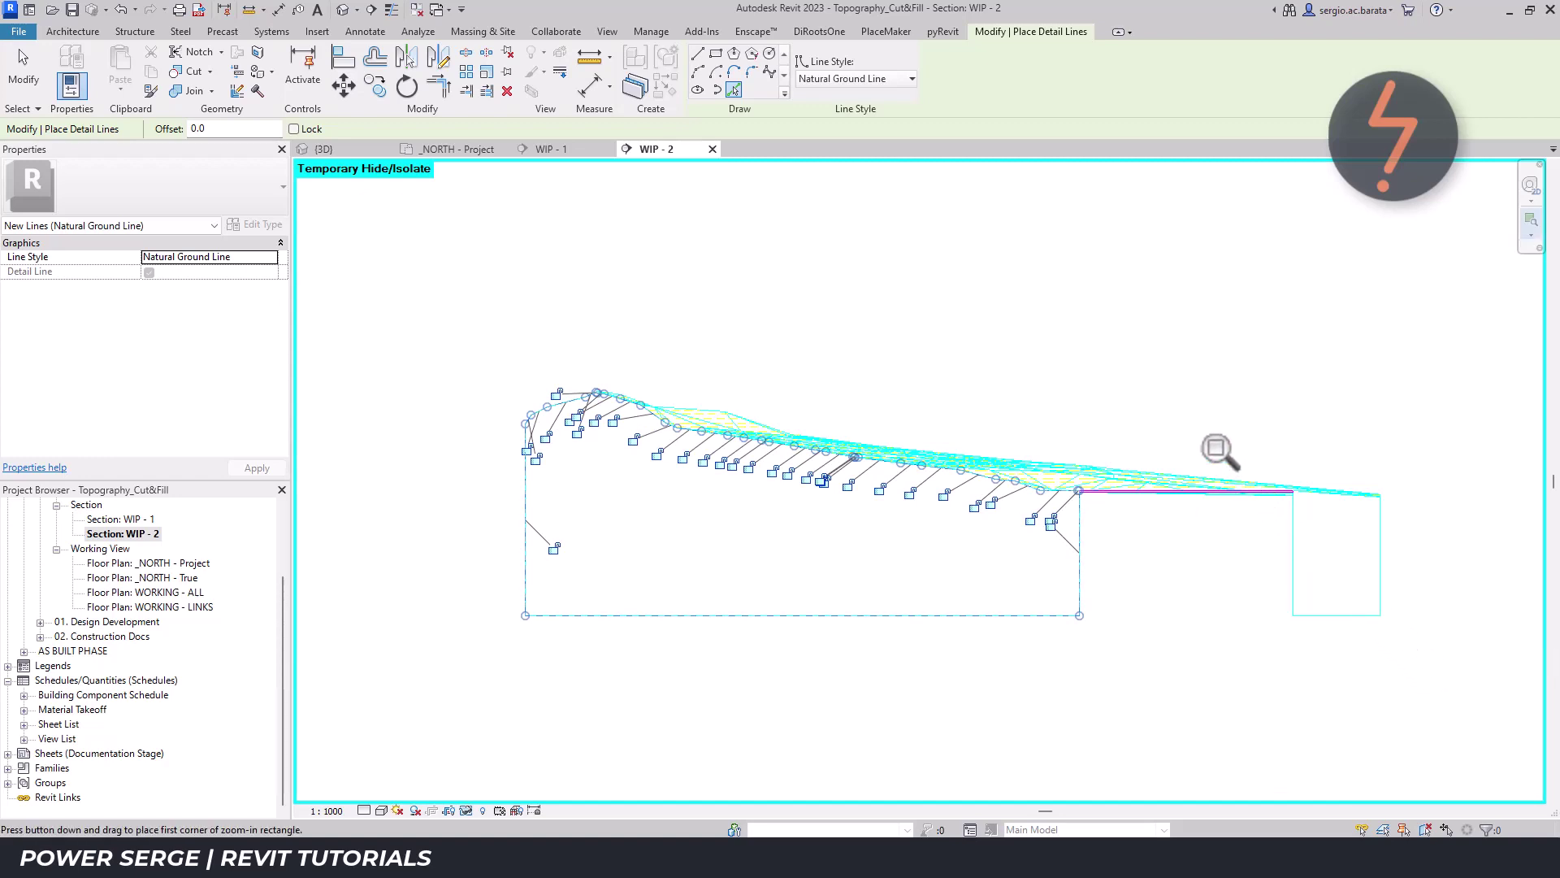
{"action": "left_click_drag", "start_coordinate": [1202, 433], "coordinate": [1419, 573]}
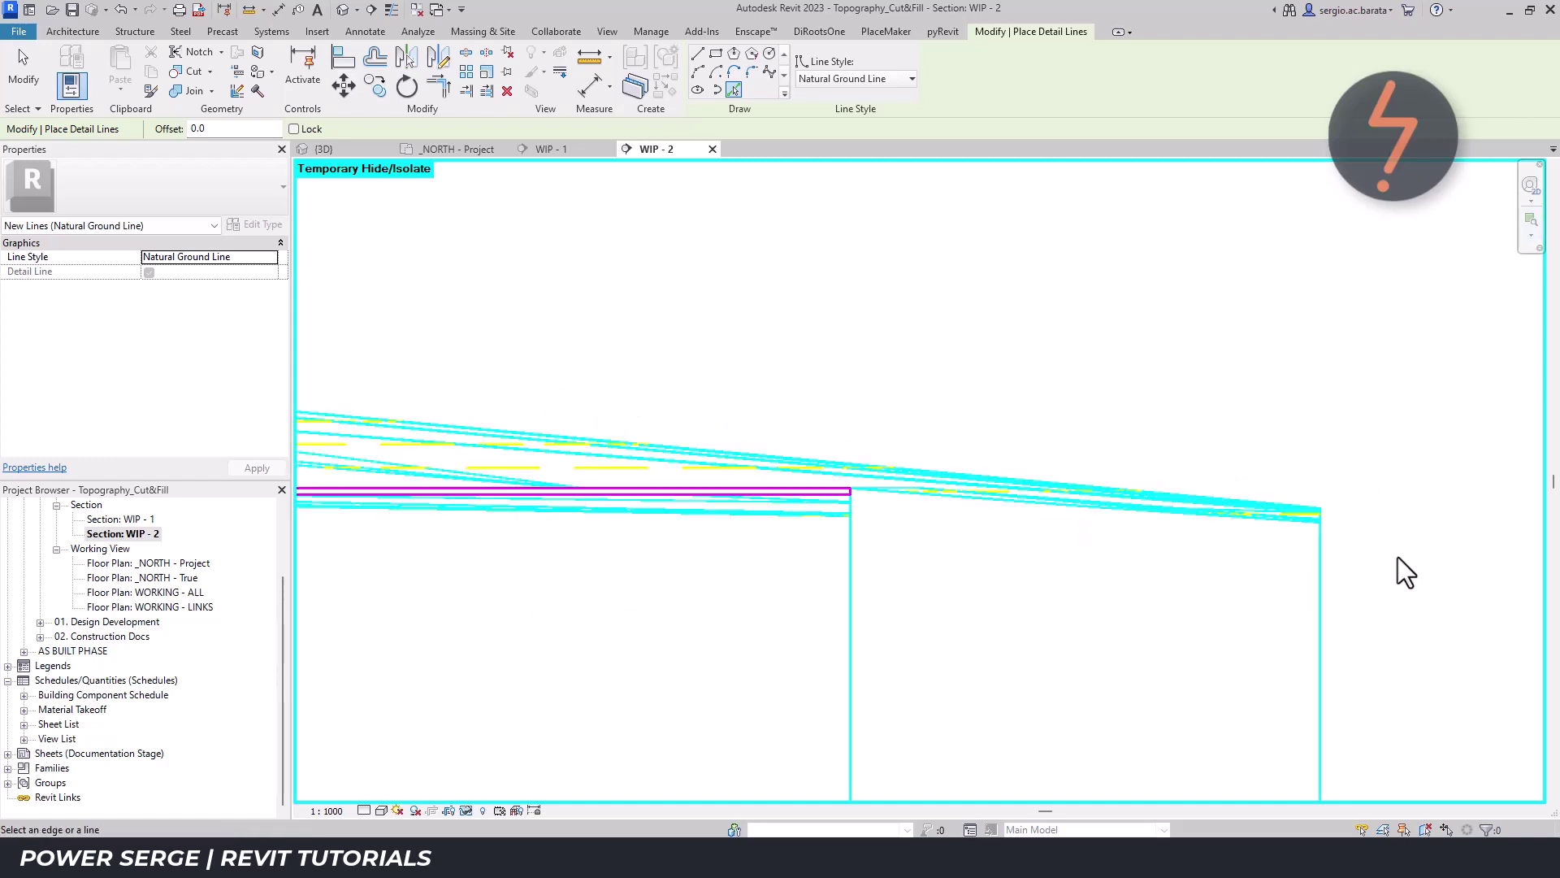
{"action": "key", "text": "Tab"}
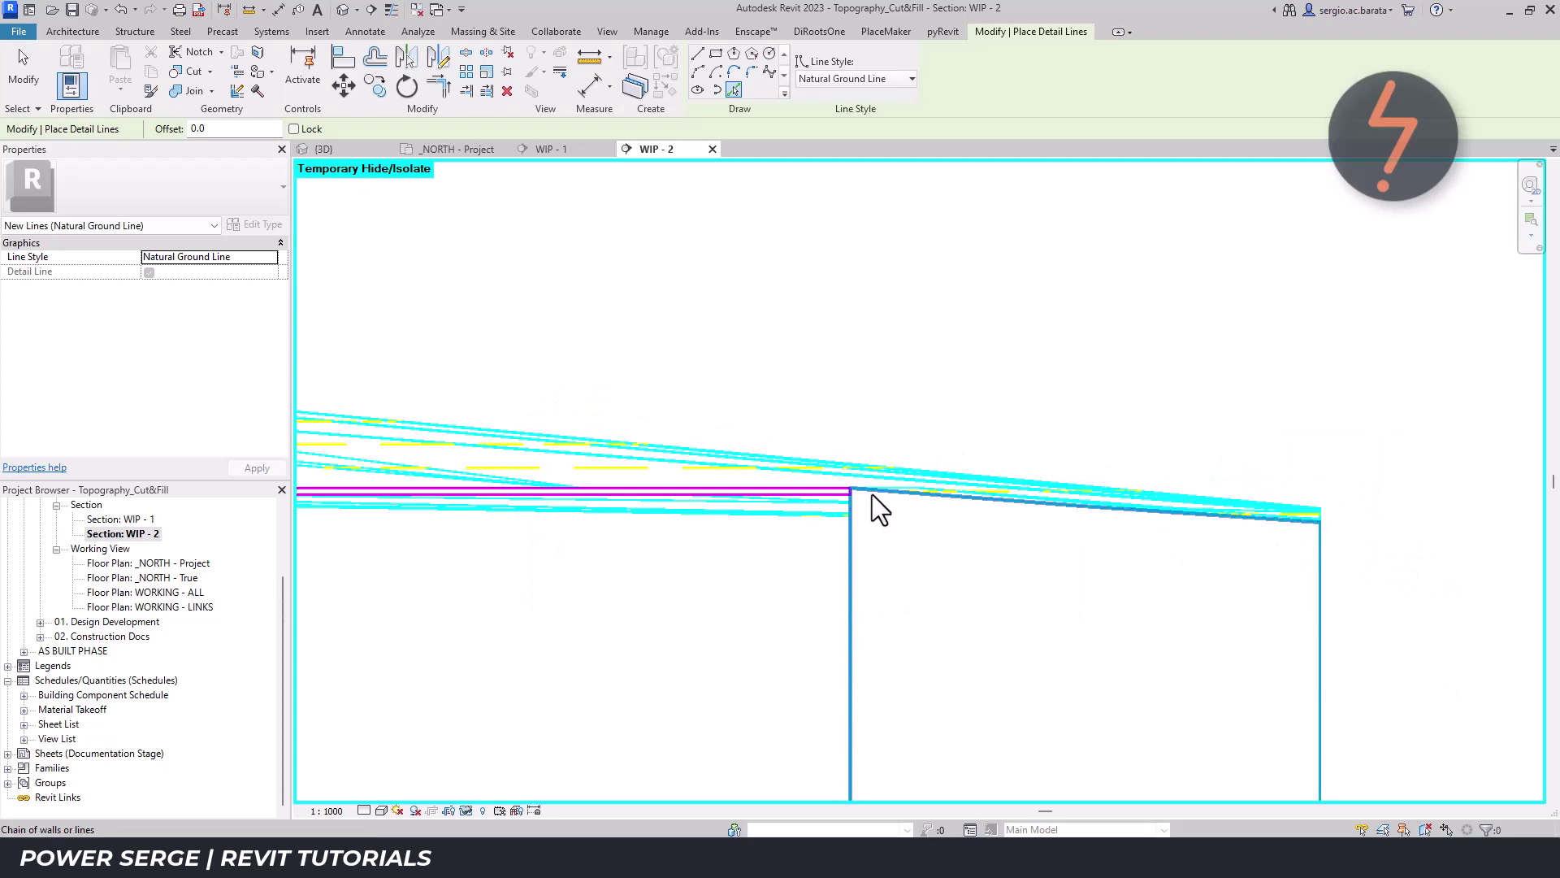
{"action": "right_click", "coordinate": [905, 541]}
{"action": "left_click", "coordinate": [972, 706]}
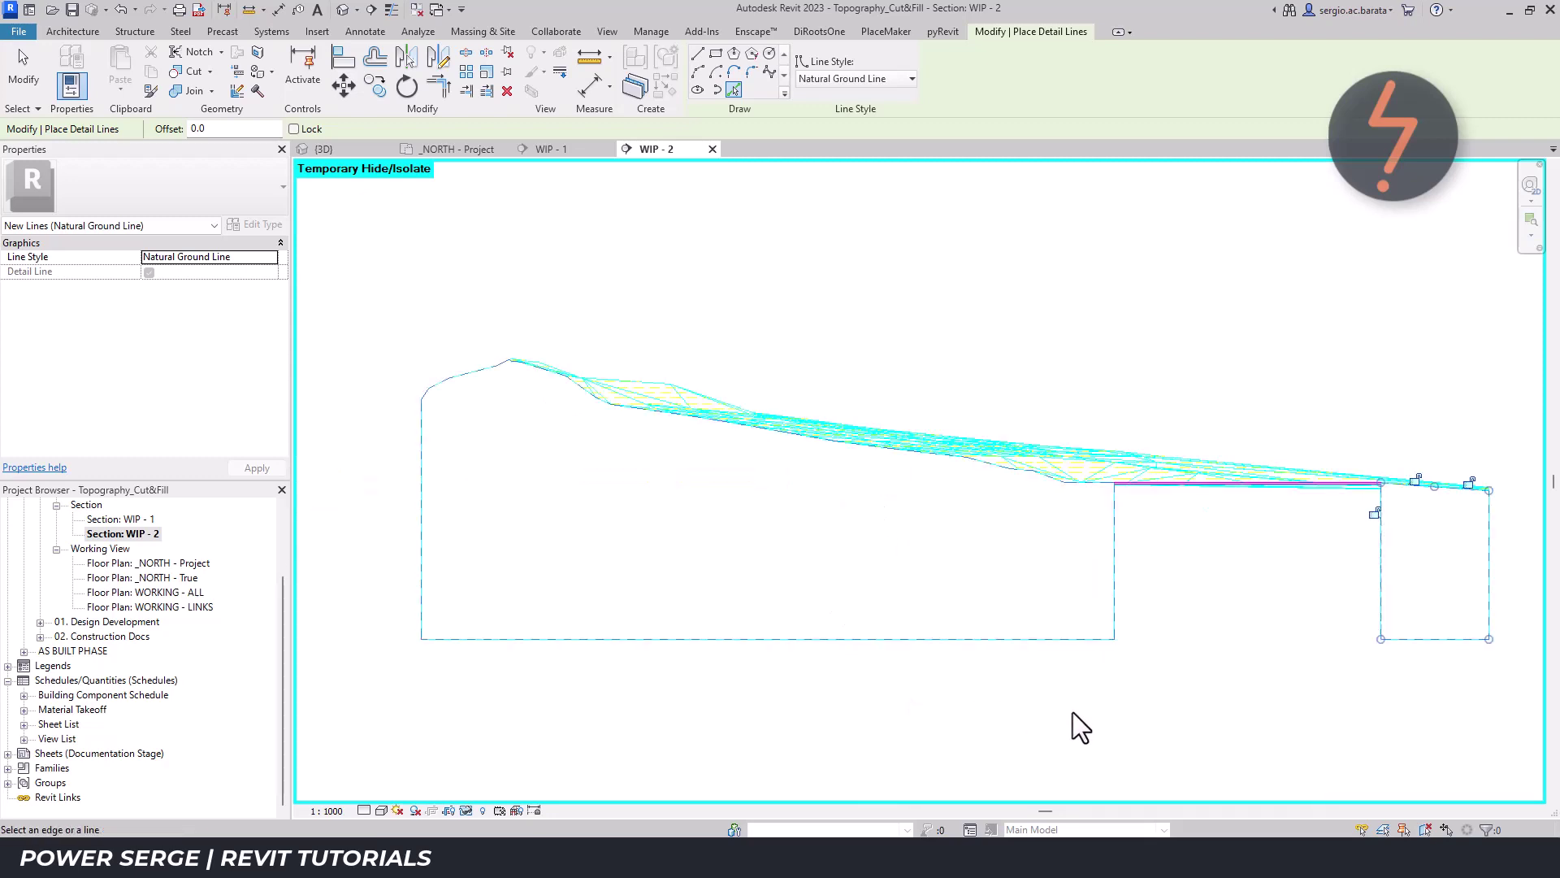
Reset the temporary isolation in section WIP - 2 and turn off the display of imported categories in its visibility overrides.
{"action": "key", "text": "h"}
{"action": "key", "text": "r"}
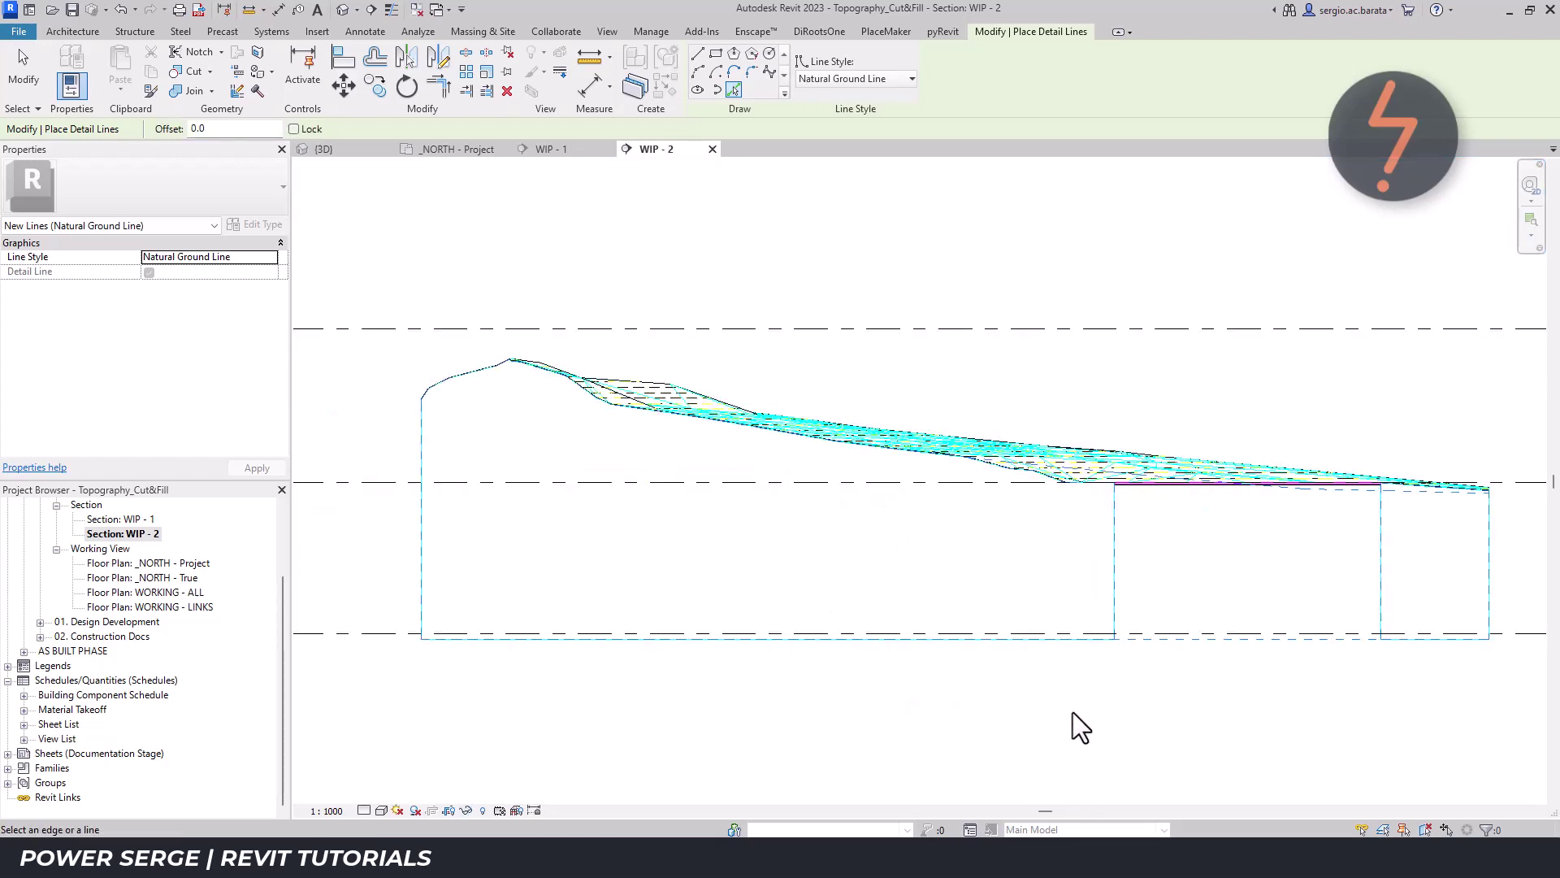
{"action": "key", "text": "v"}
{"action": "key", "text": "v"}
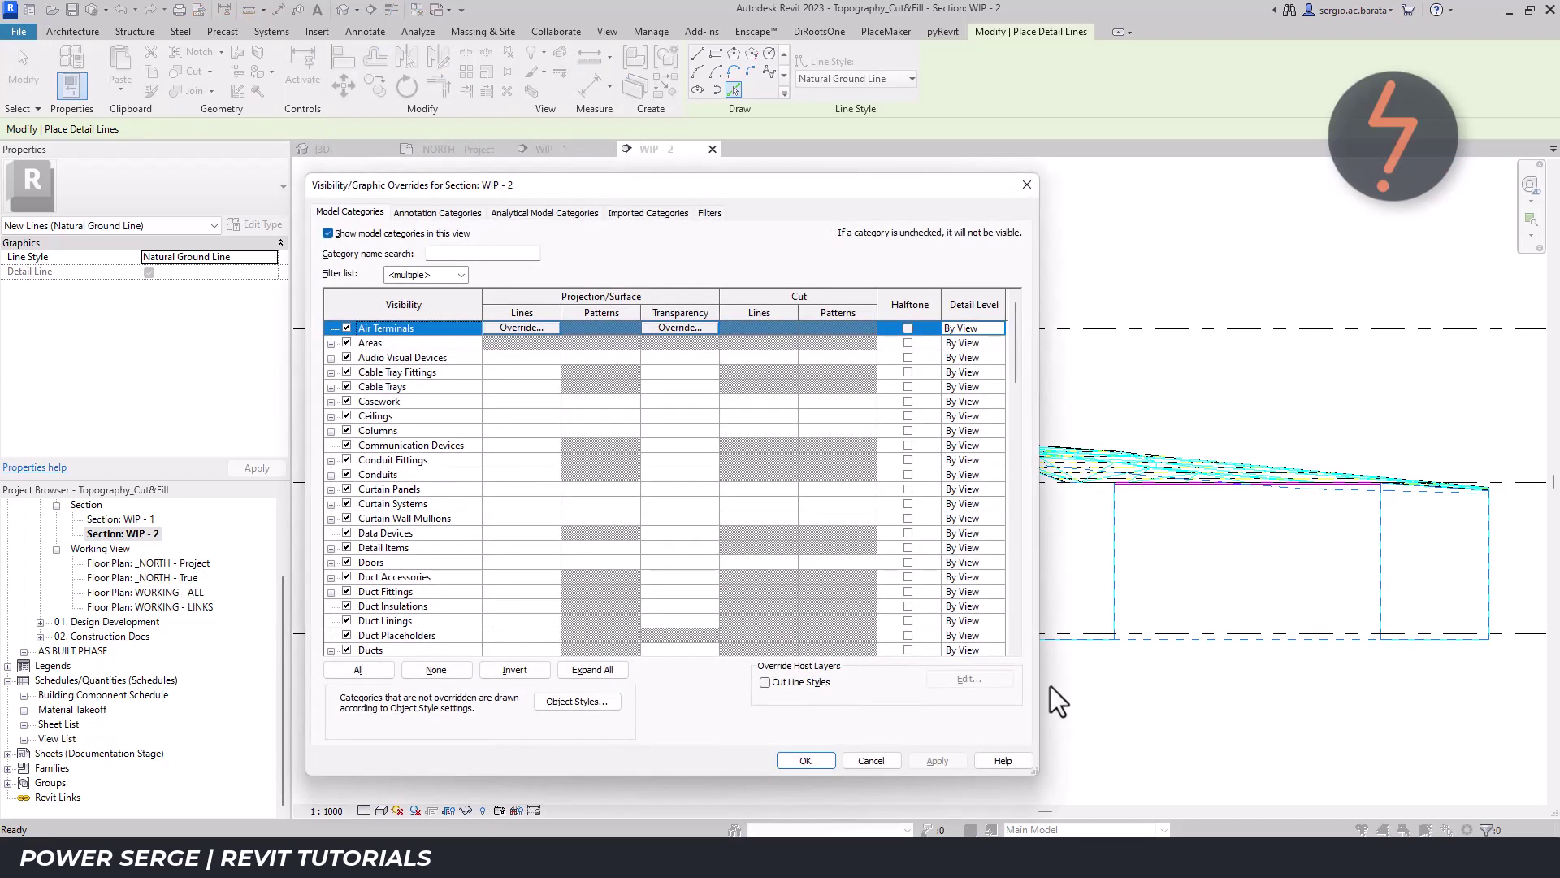
{"action": "left_click", "coordinate": [651, 216]}
{"action": "left_click", "coordinate": [327, 233]}
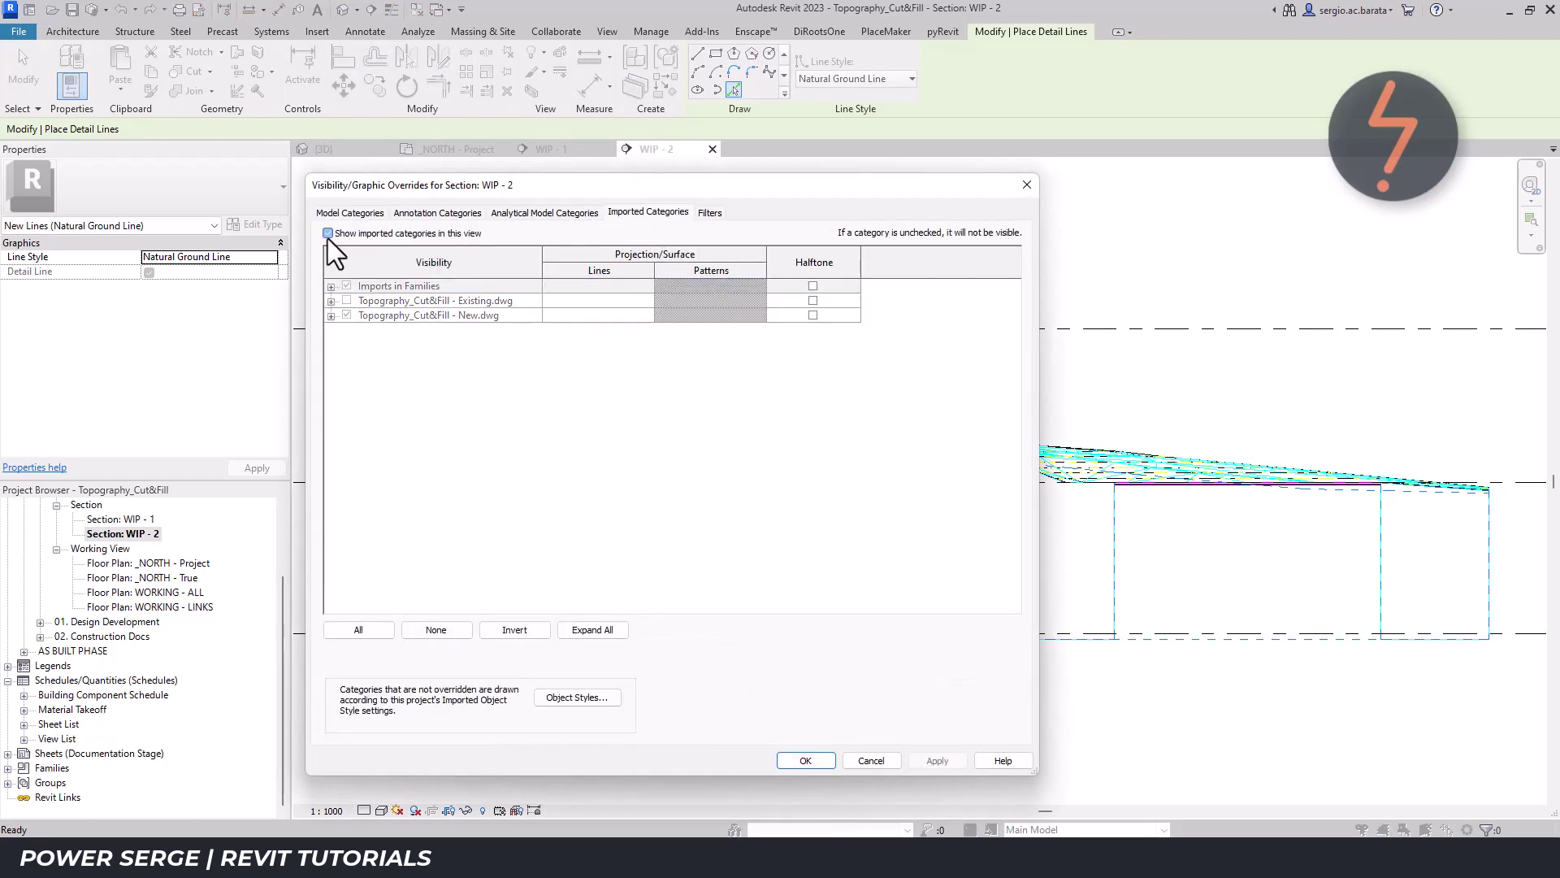
{"action": "left_click", "coordinate": [938, 760]}
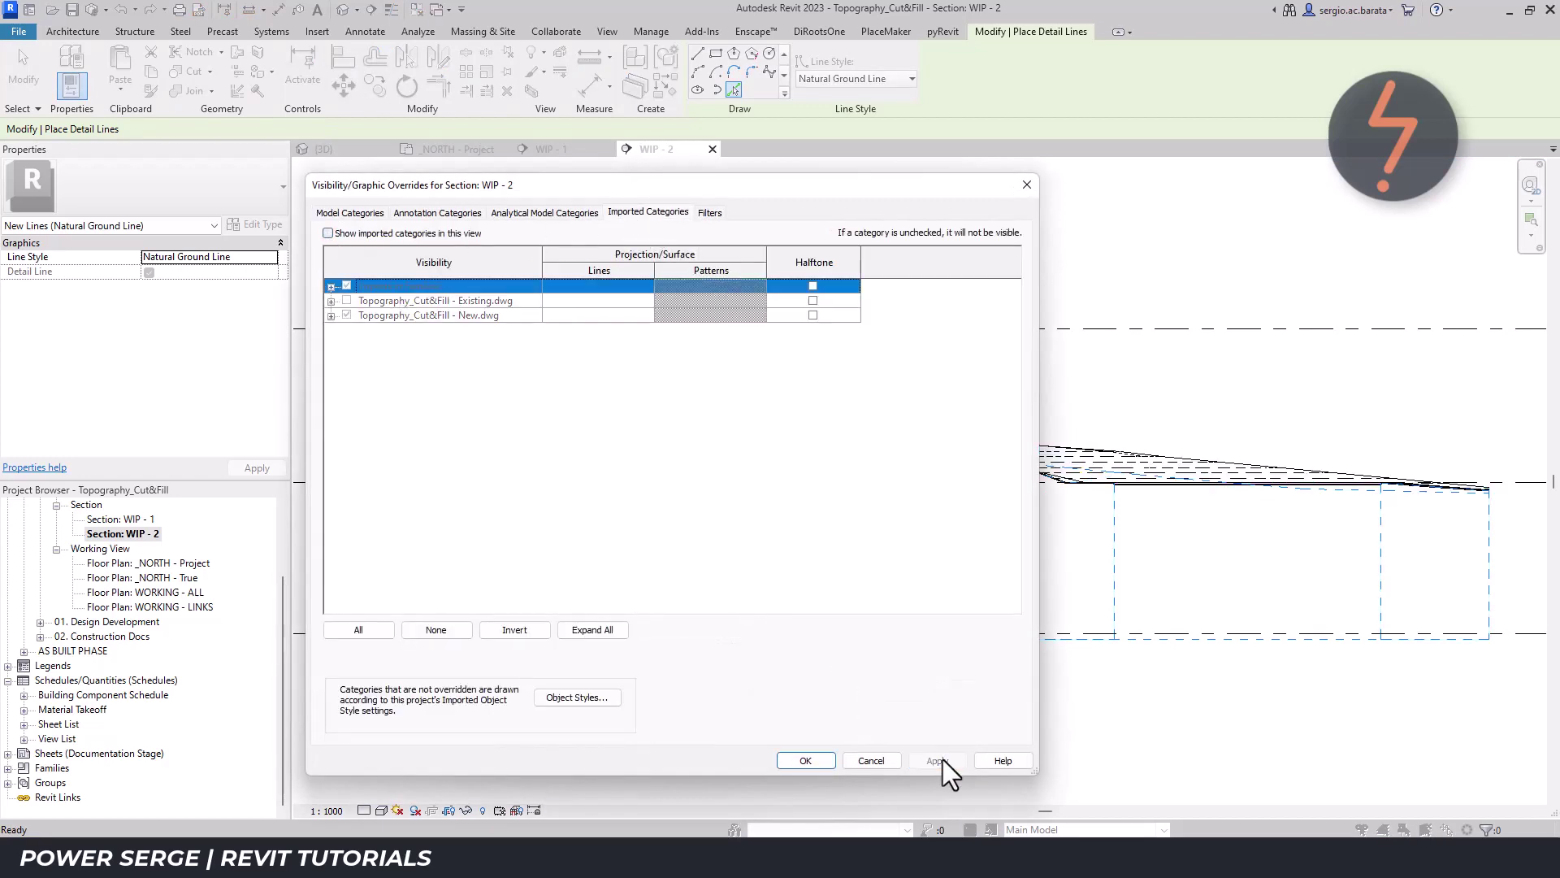
{"action": "left_click", "coordinate": [806, 760]}
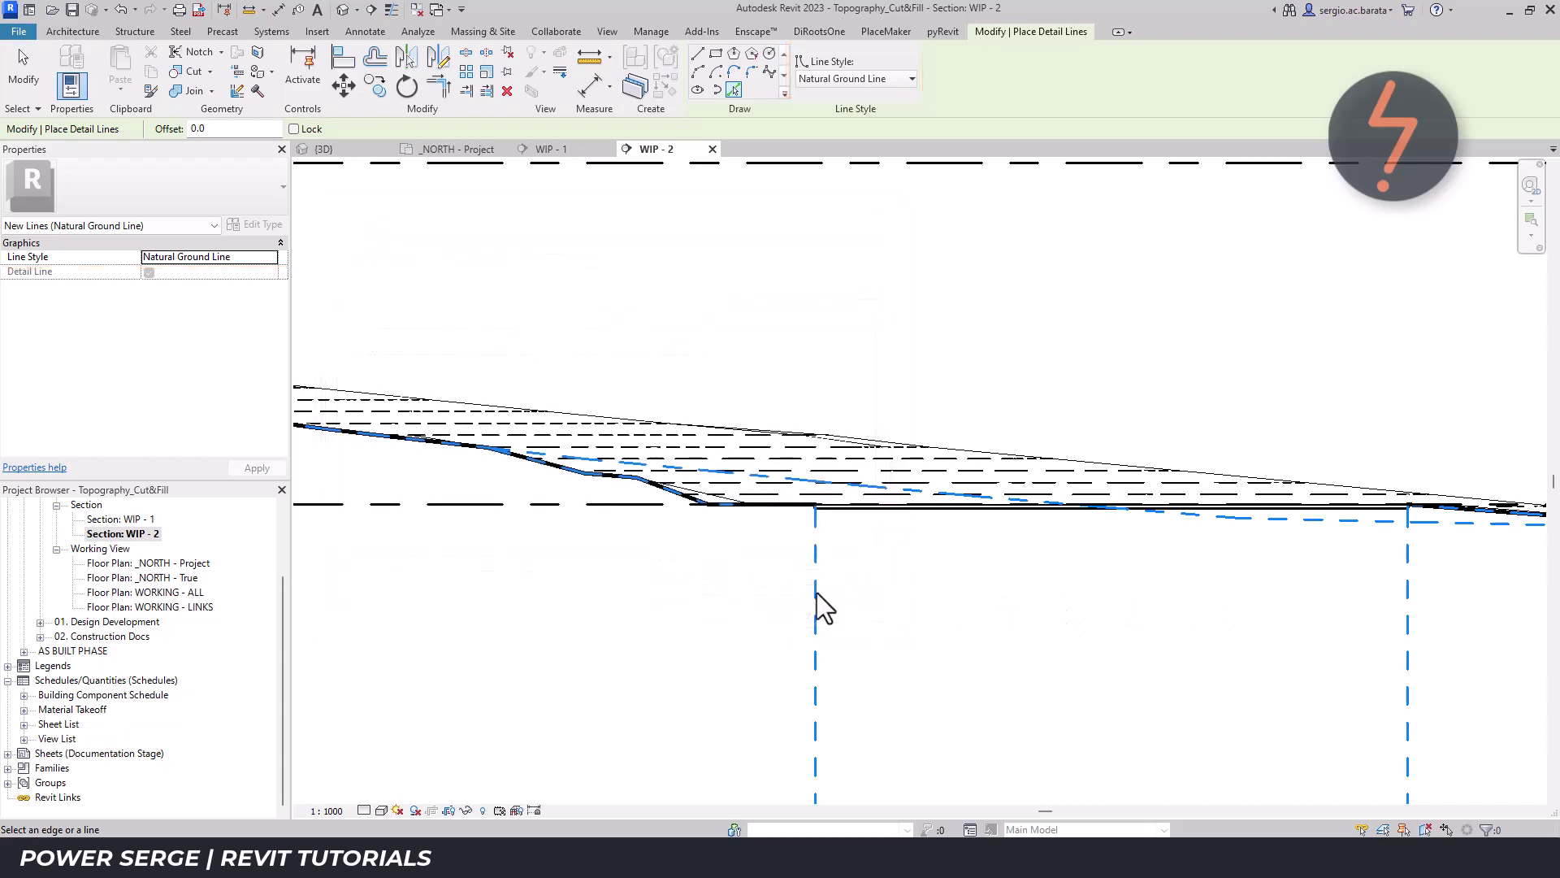
Leave the detail line command and delete the surplus vertical traced lines below the new ground profile.
{"action": "key", "text": "Escape"}
{"action": "left_click", "coordinate": [816, 594]}
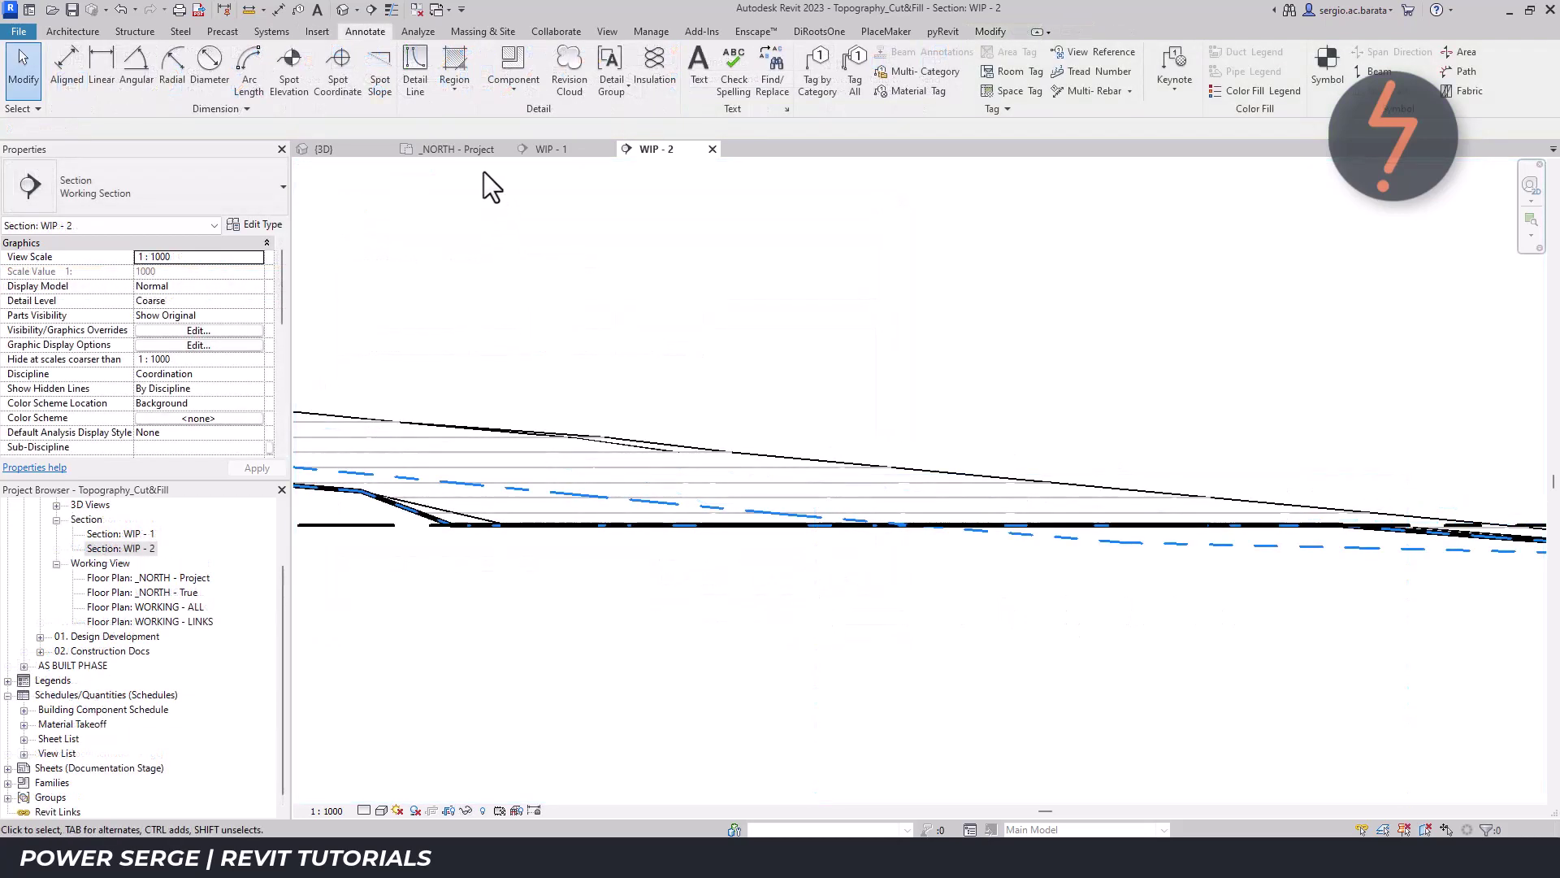
Create a filled region over the uphill area between natural and new ground, picking its traced line chain as an <Invisible lines> boundary.
{"action": "left_click", "coordinate": [460, 94]}
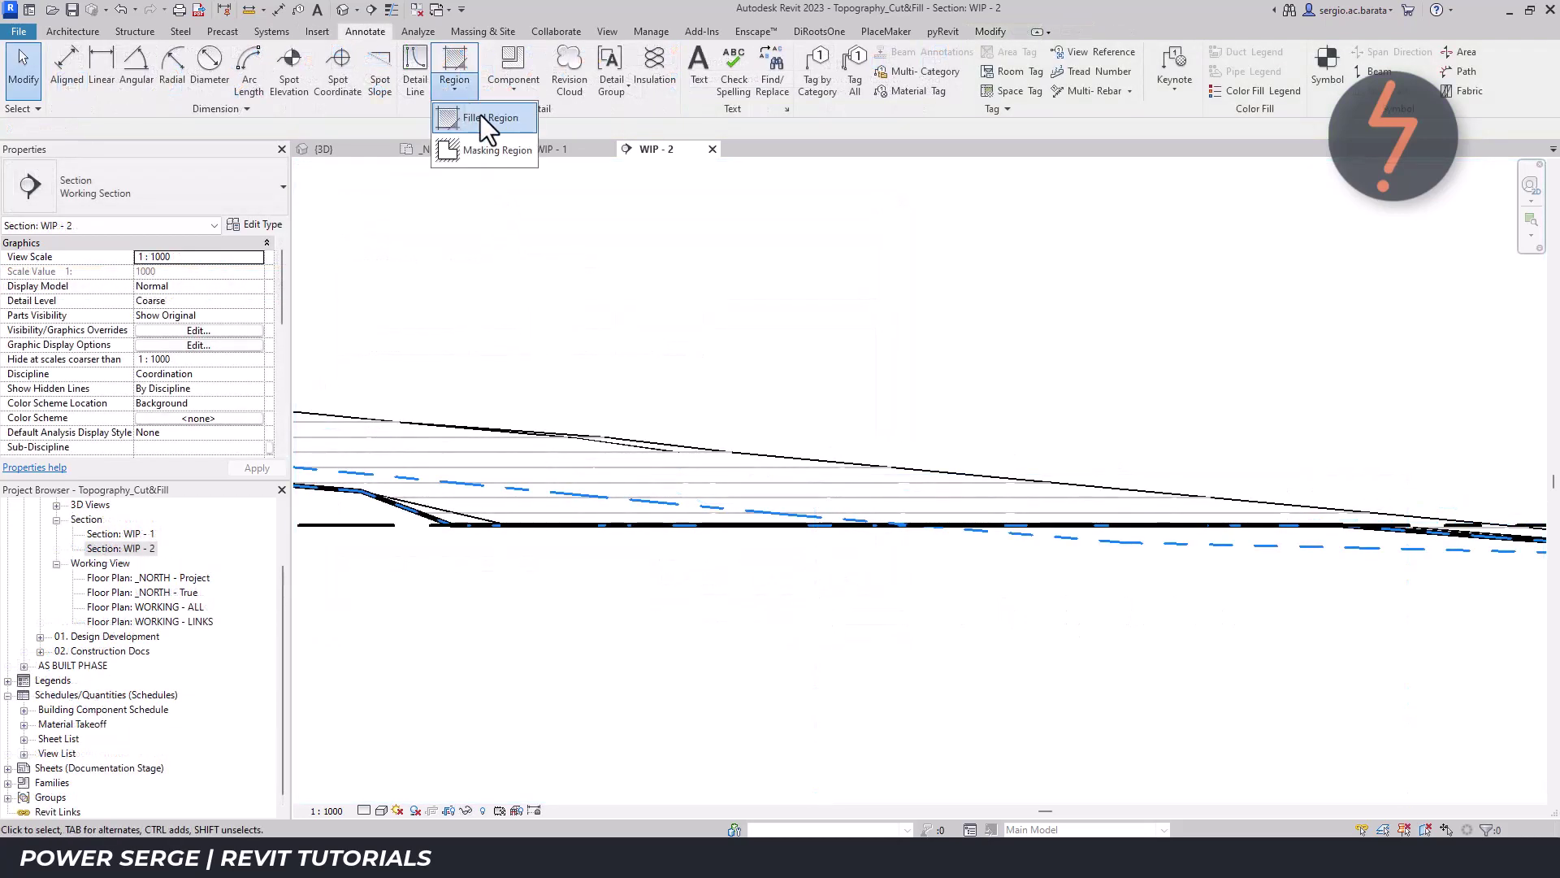
{"action": "left_click", "coordinate": [484, 119]}
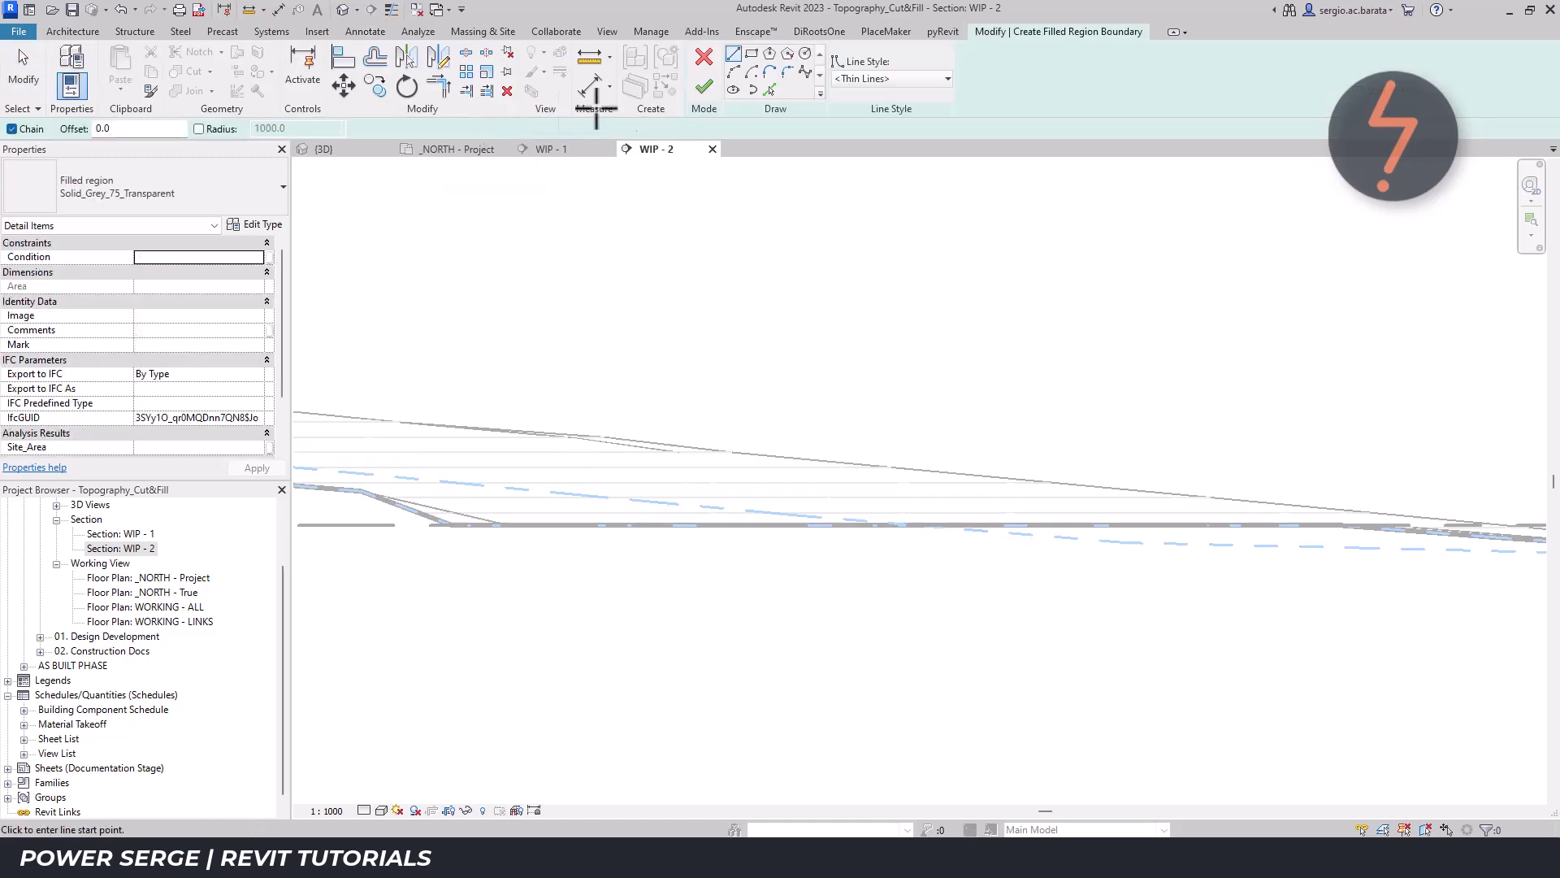
{"action": "left_click", "coordinate": [914, 79]}
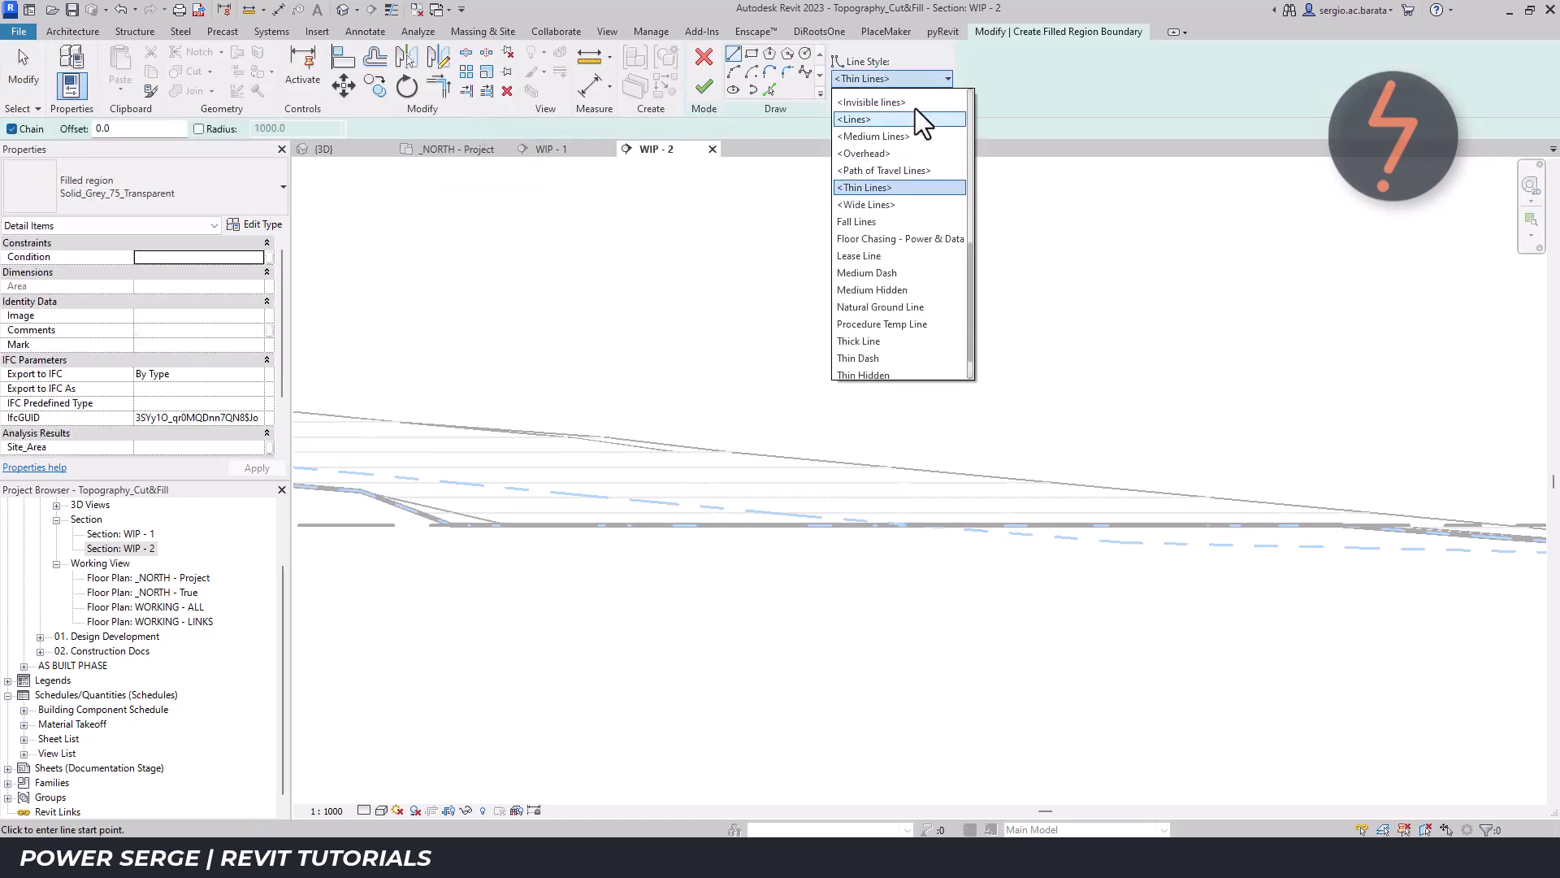
{"action": "left_click", "coordinate": [898, 103]}
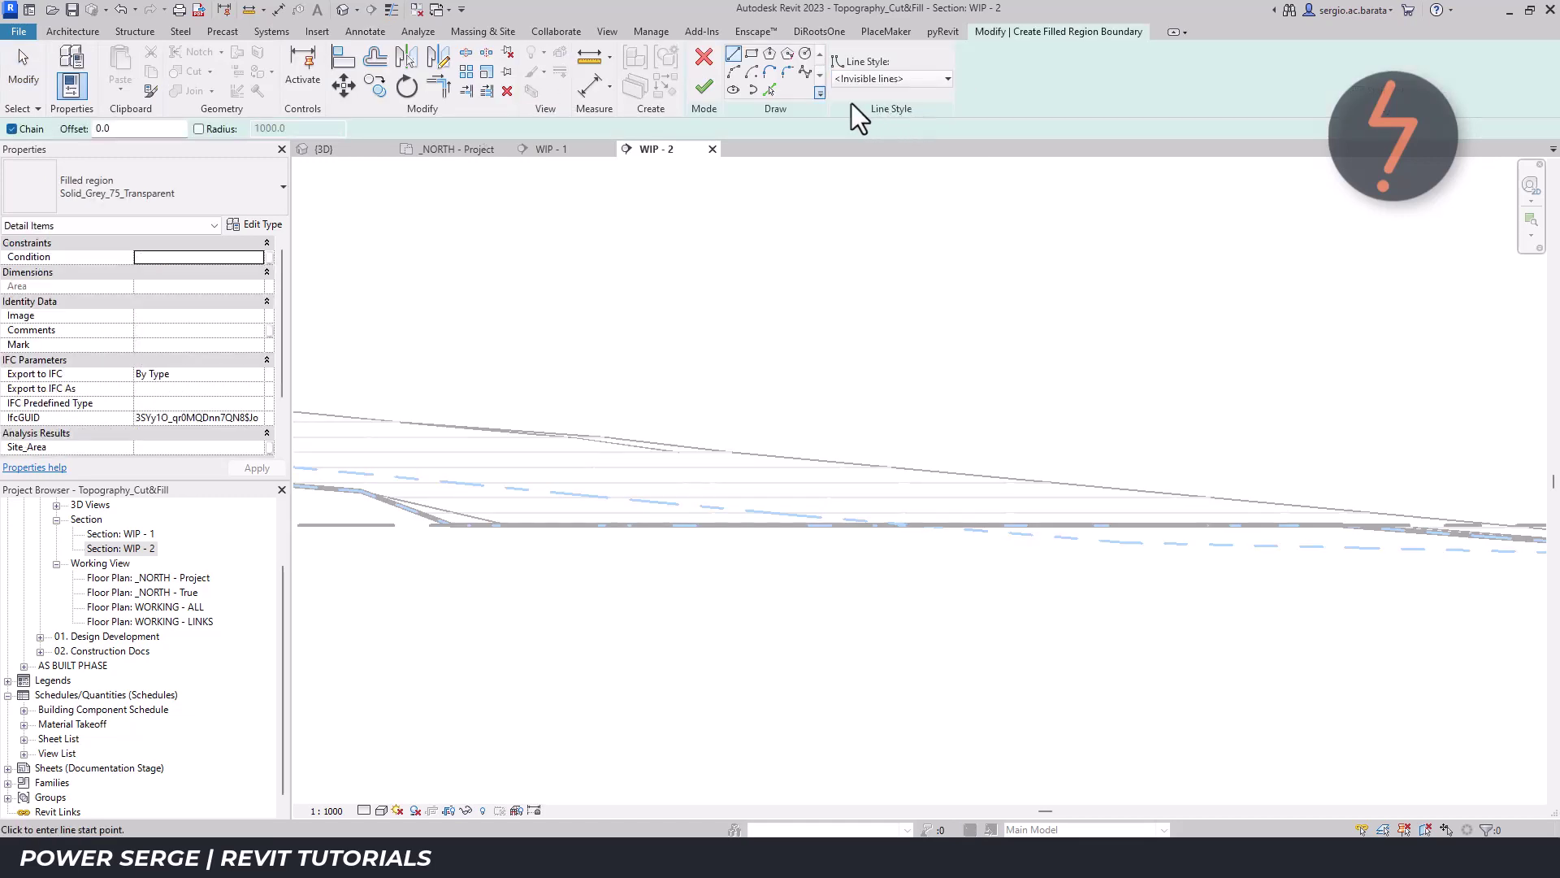
{"action": "left_click", "coordinate": [770, 90]}
{"action": "key", "text": "Tab"}
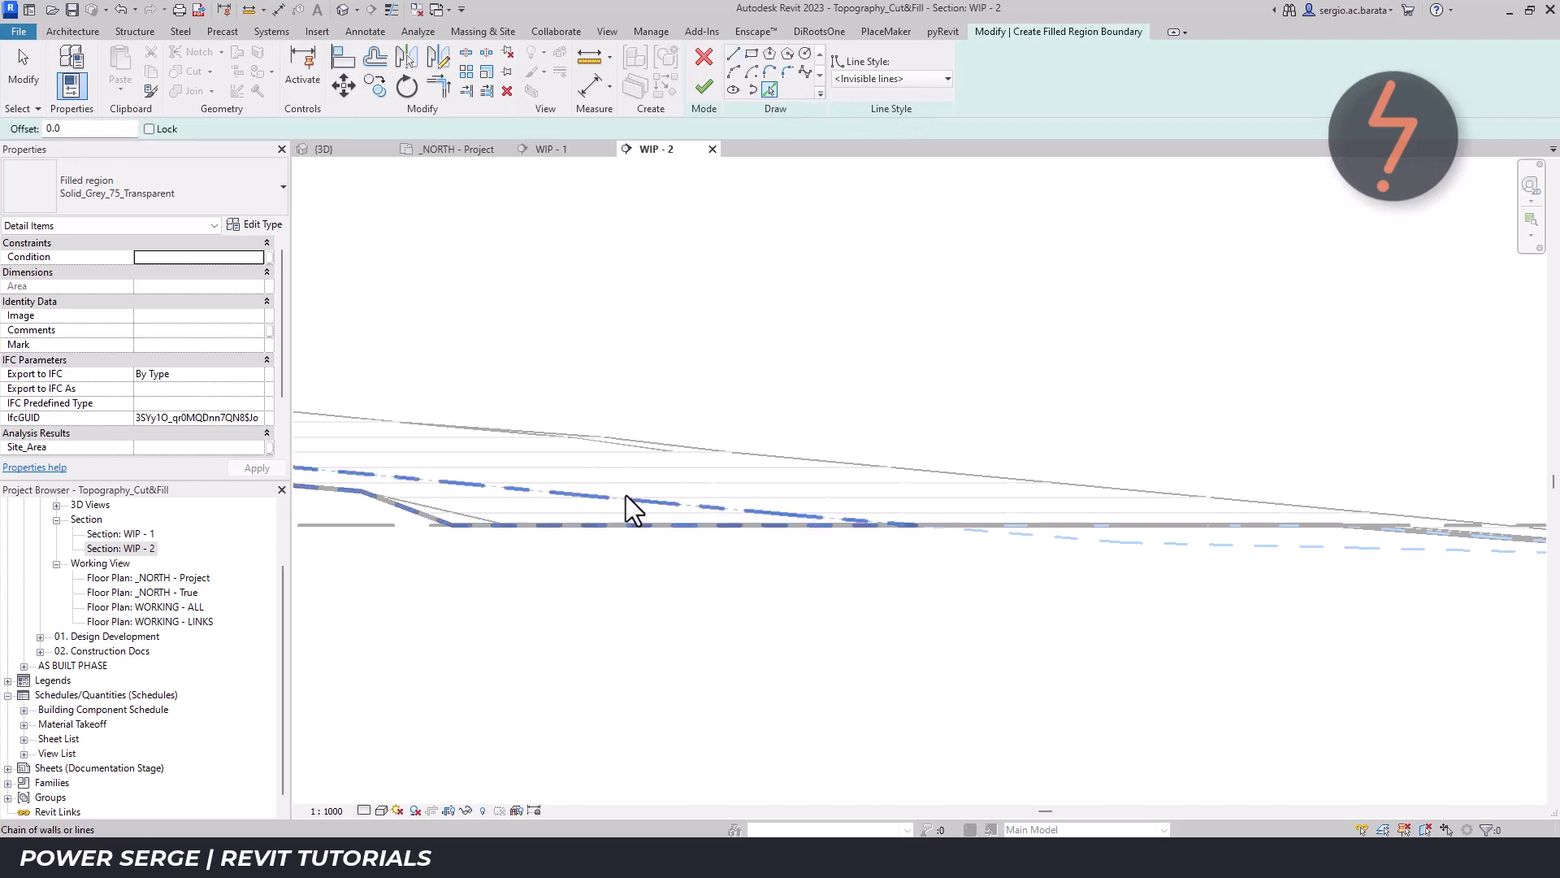
{"action": "left_click", "coordinate": [626, 495]}
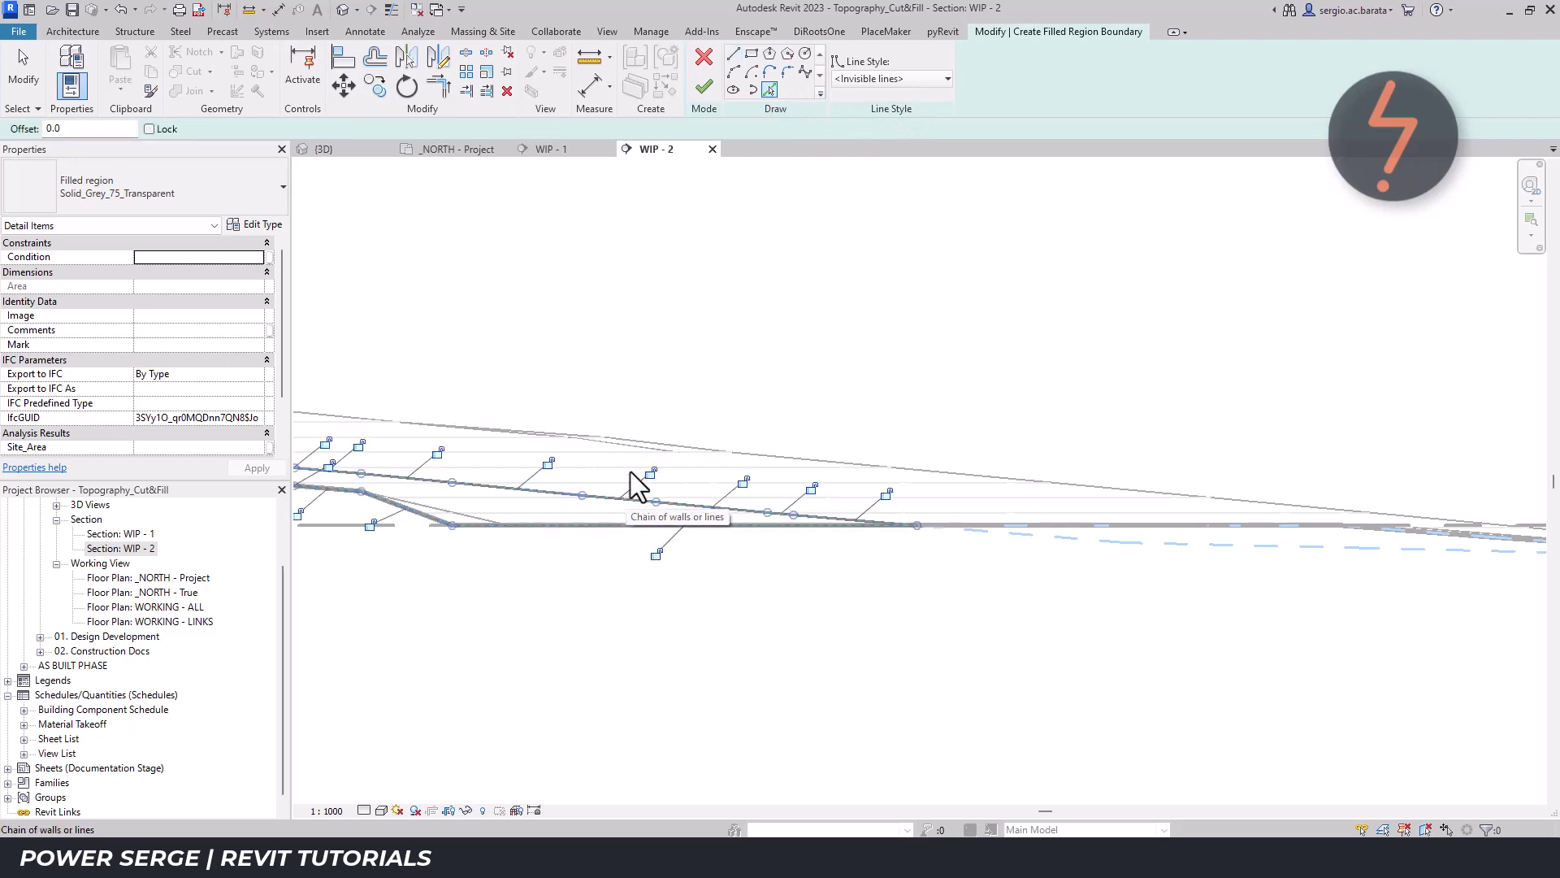
{"action": "left_click", "coordinate": [703, 89]}
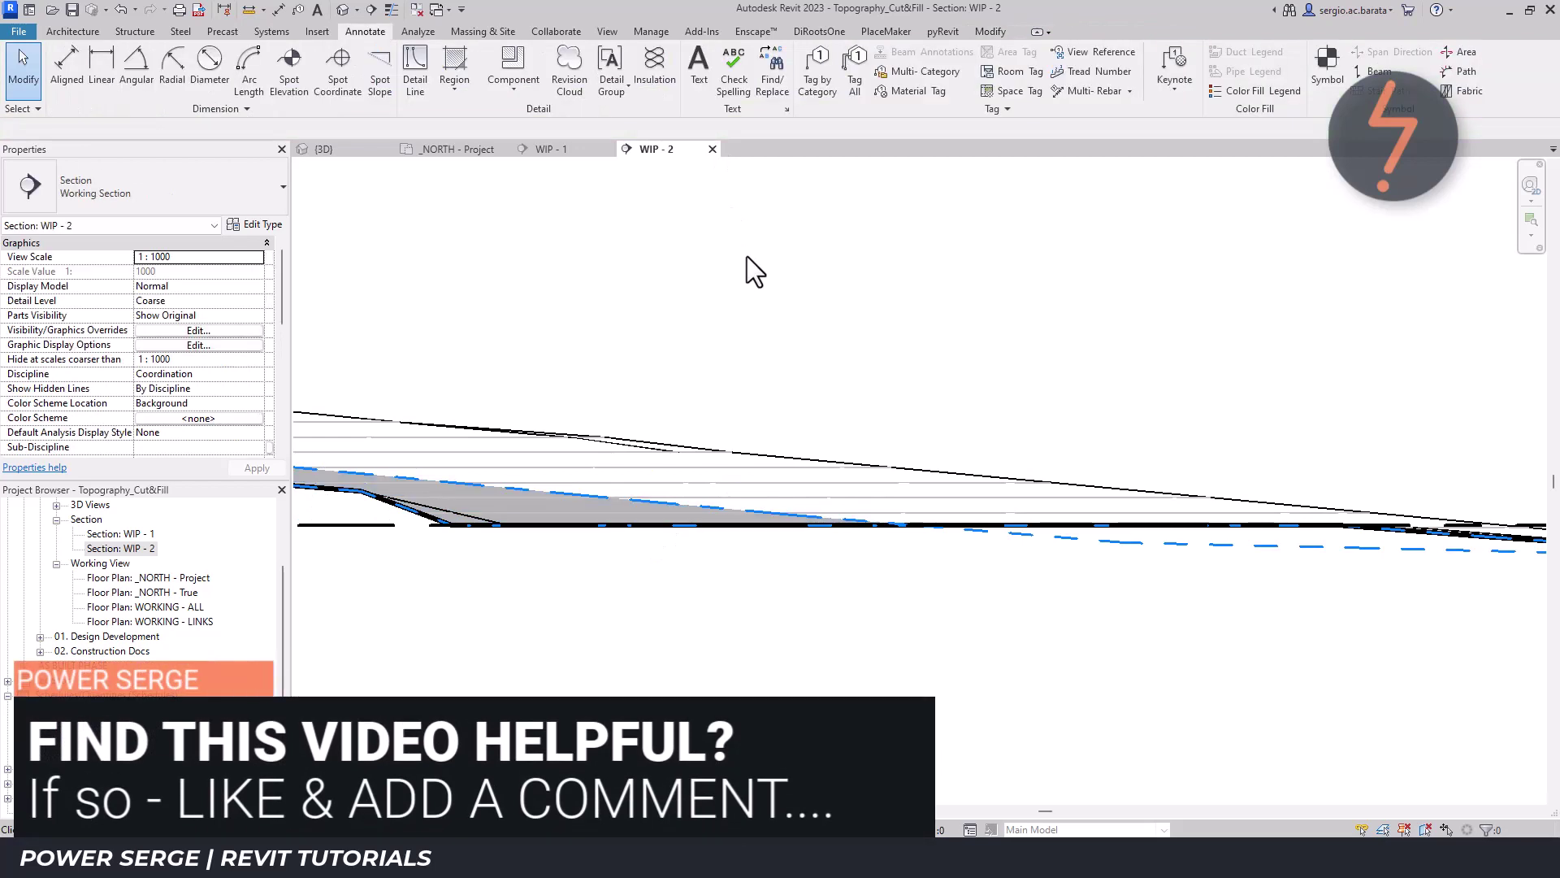
Create a second filled region over the downhill area between the two ground profiles, picking the chain of traced lines as its boundary.
{"action": "left_click", "coordinate": [455, 94]}
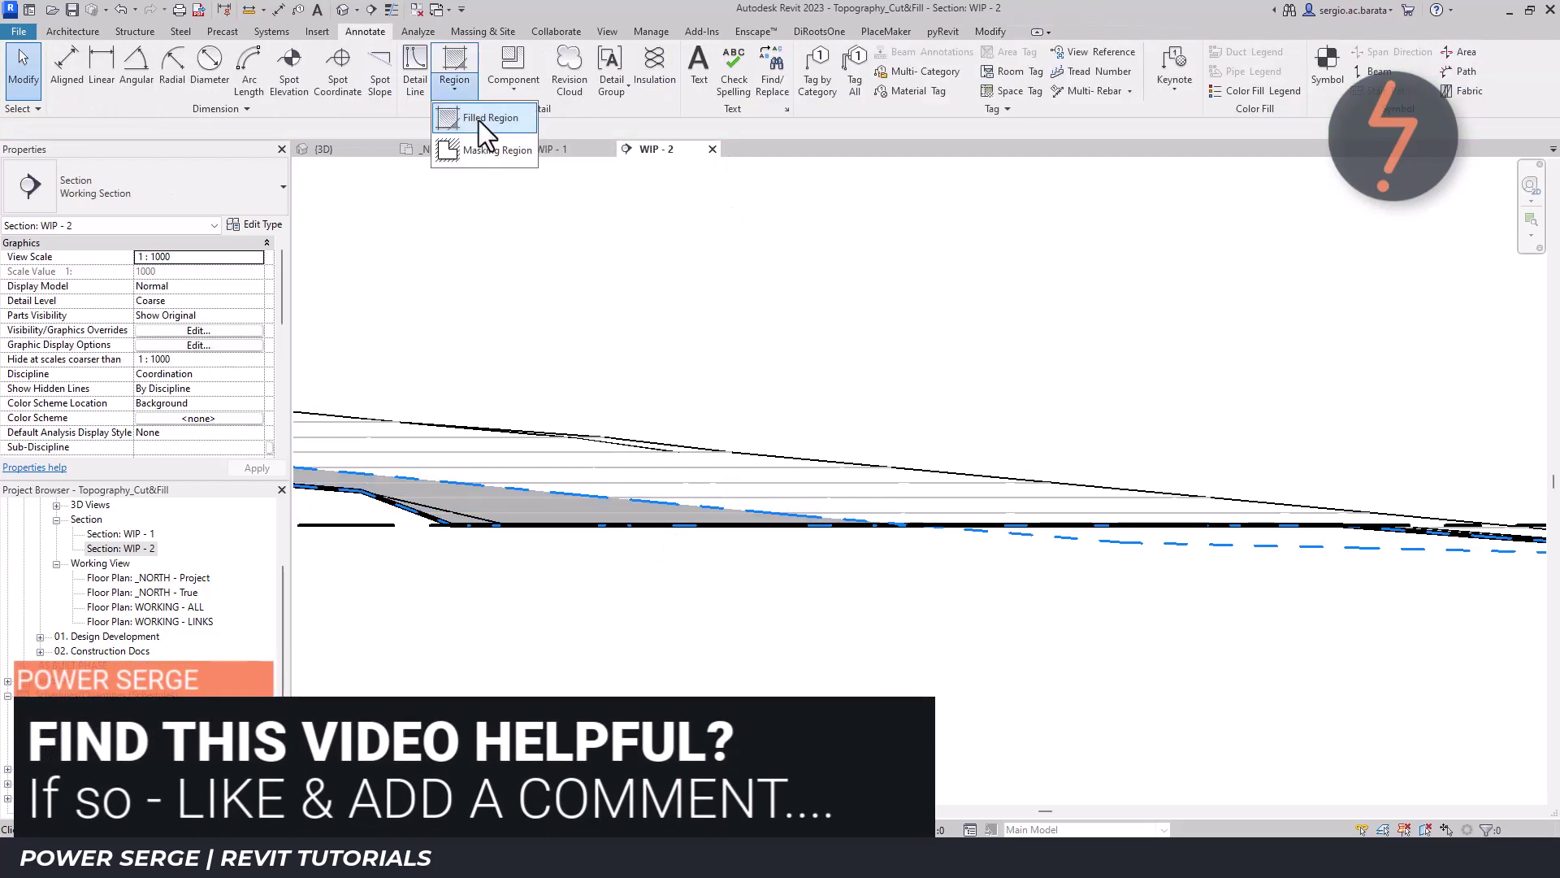
{"action": "left_click", "coordinate": [480, 121]}
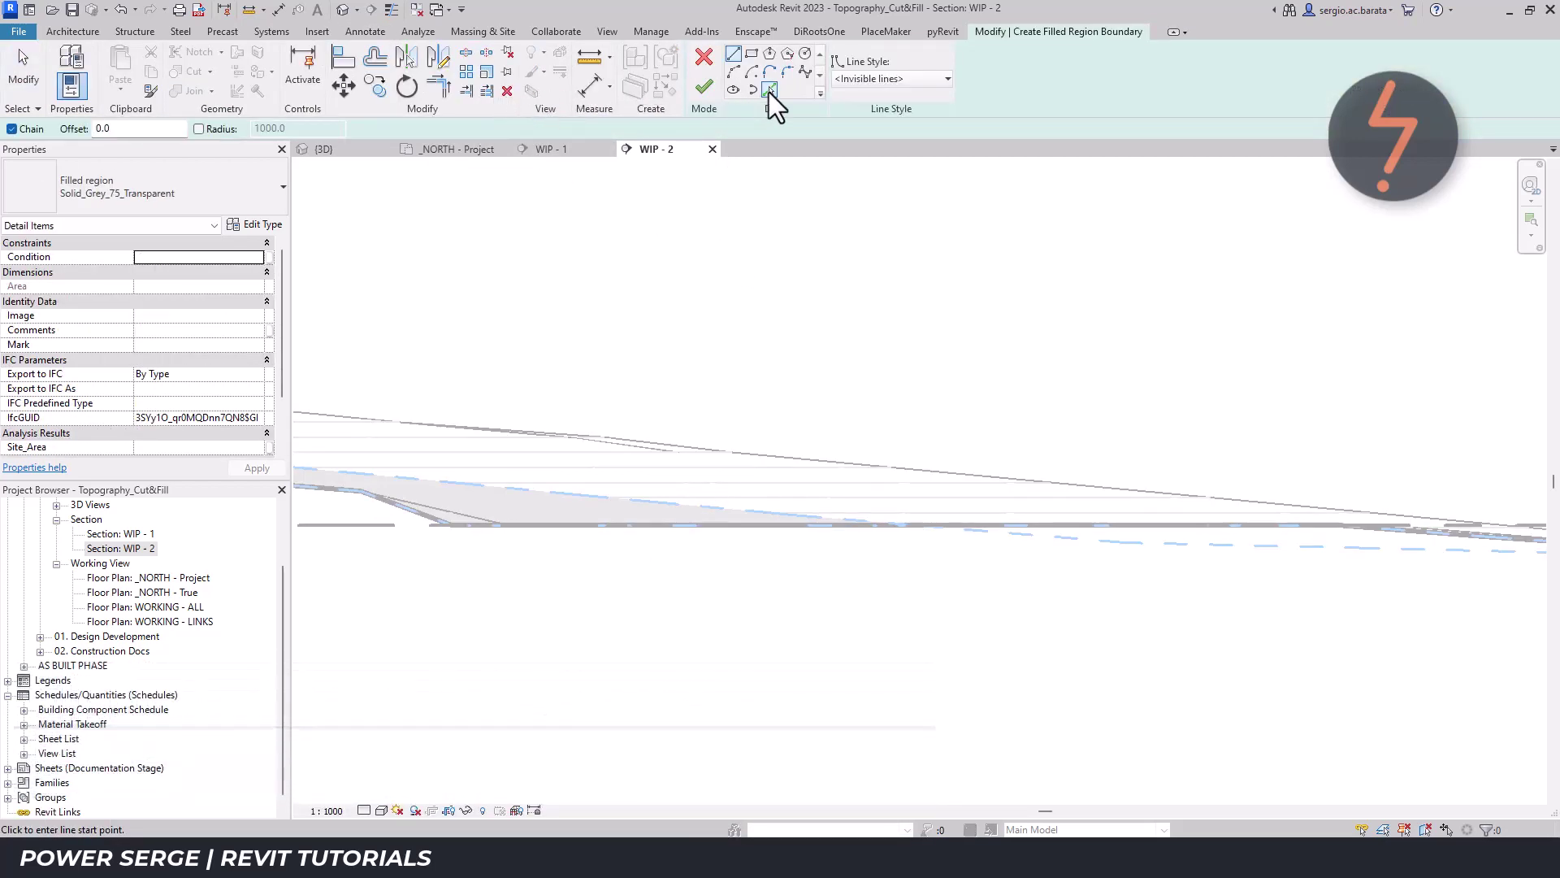
{"action": "left_click", "coordinate": [768, 90]}
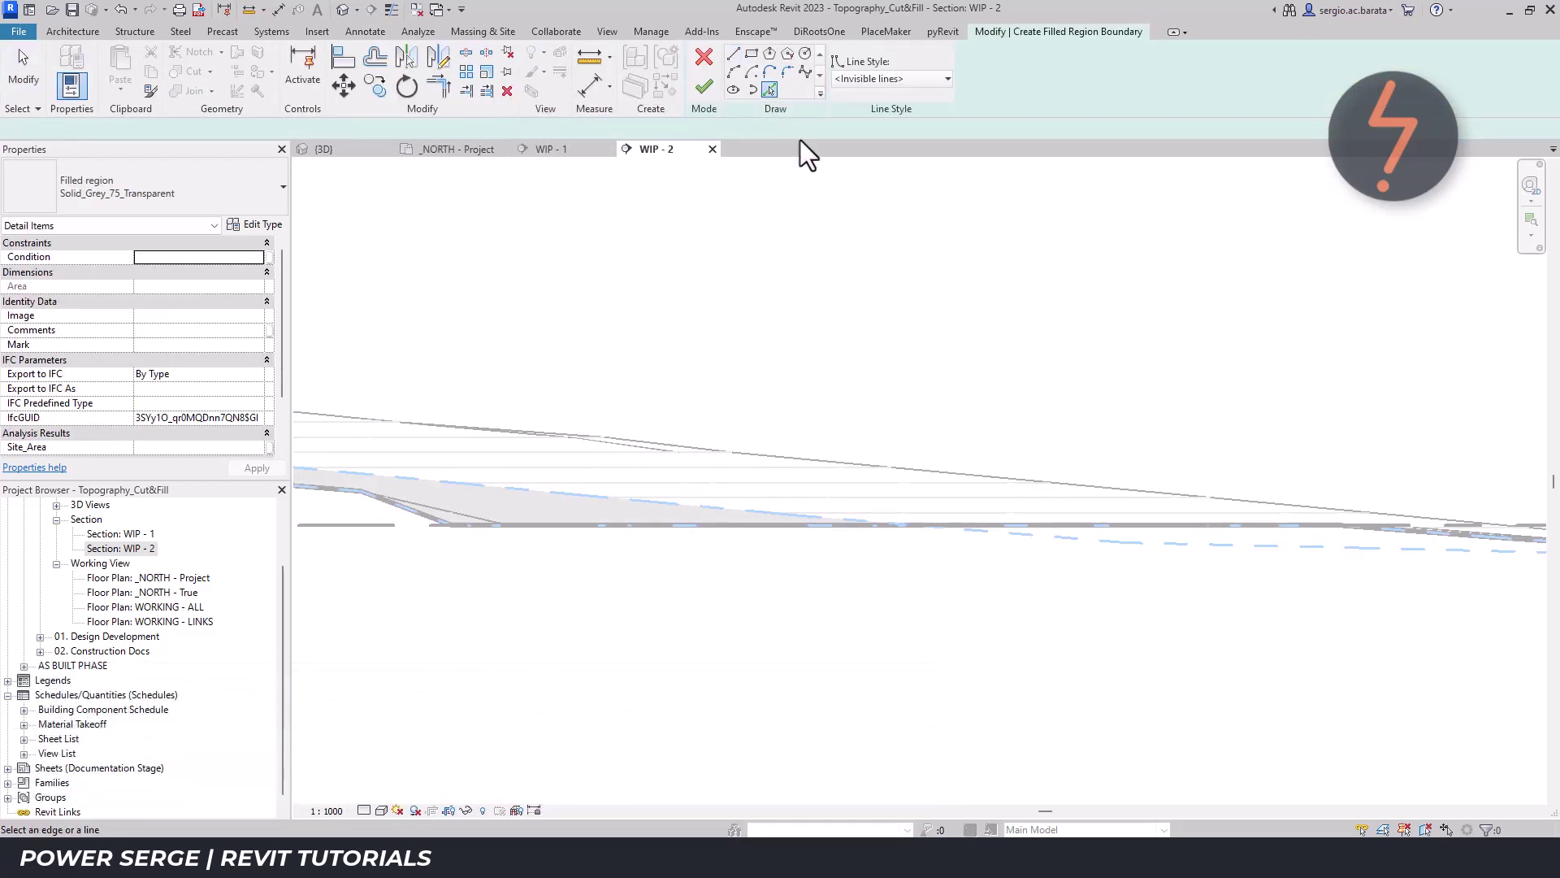
{"action": "key", "text": "Tab"}
{"action": "left_click", "coordinate": [1060, 537]}
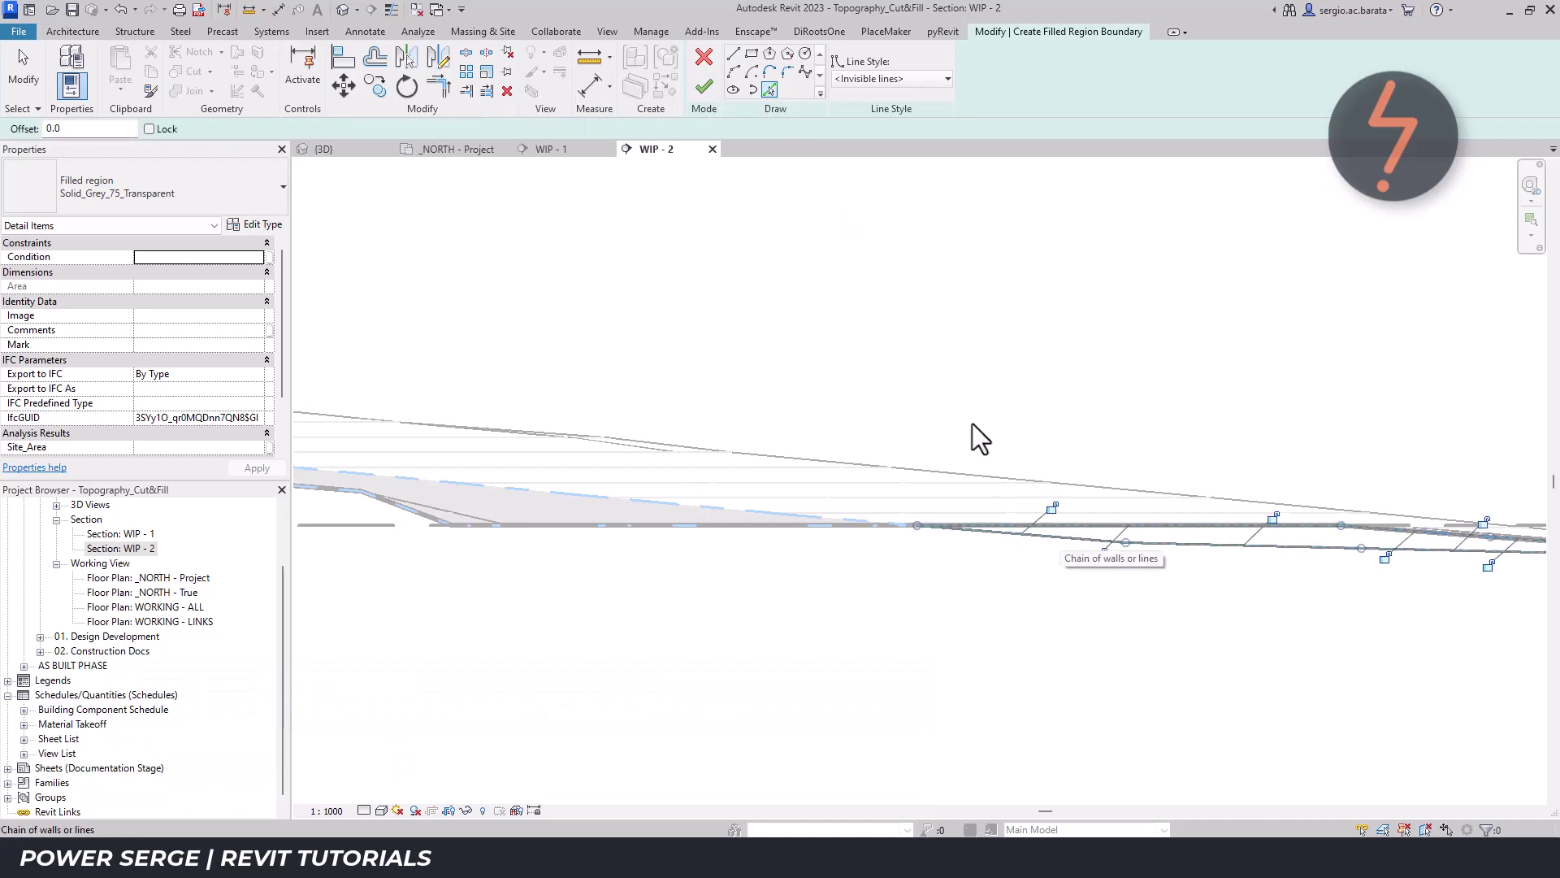
{"action": "left_click", "coordinate": [707, 87]}
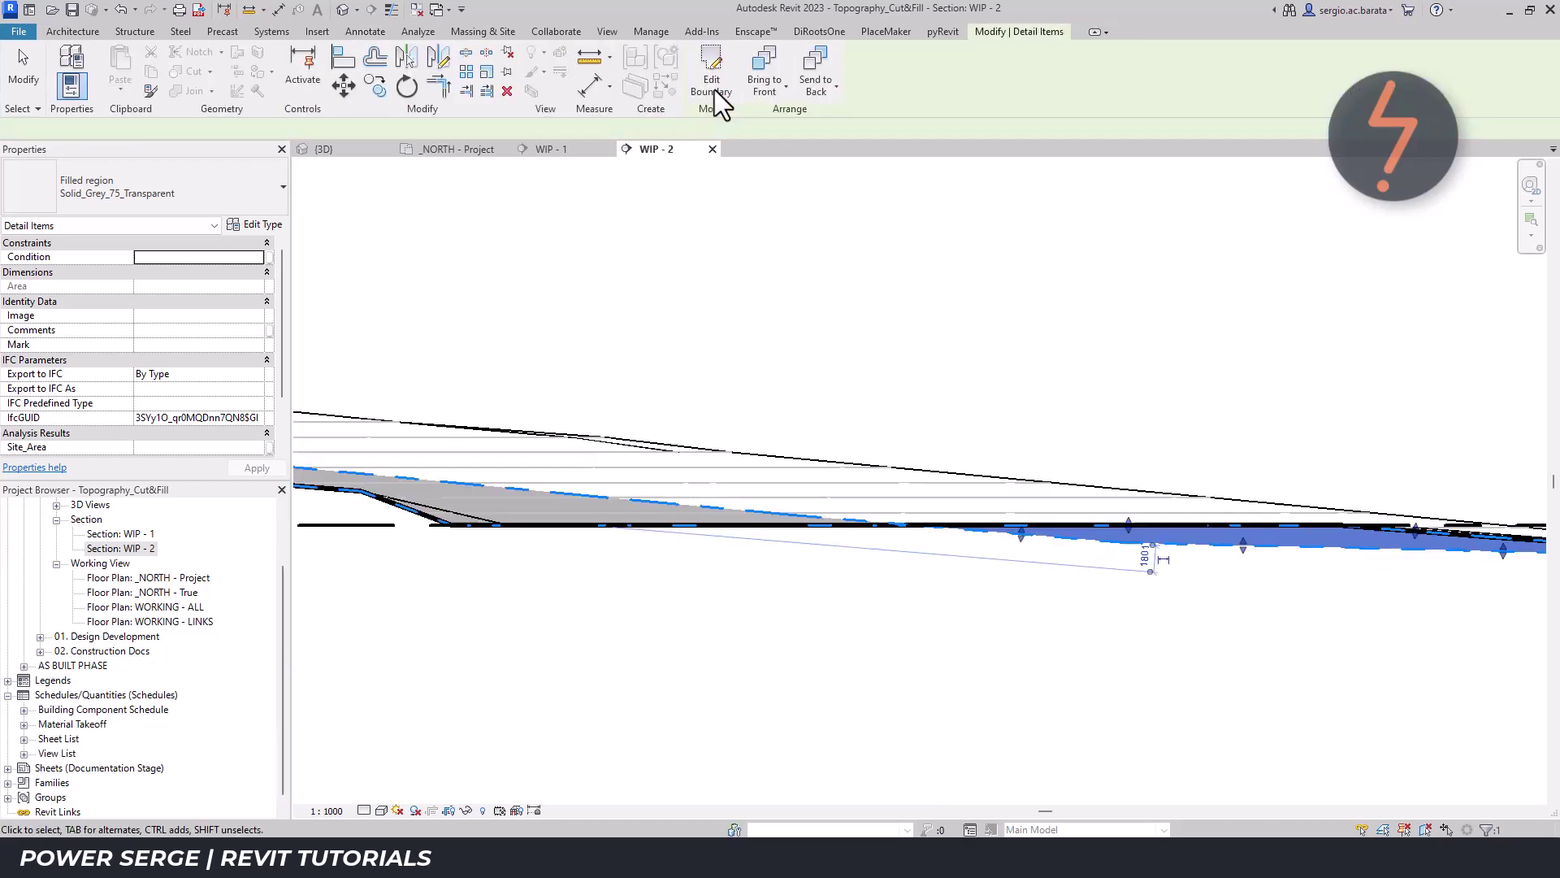
Change the downhill filled region's type to Hatch-Diagonal_Up_Transparent and clear the selection.
{"action": "left_click", "coordinate": [244, 188]}
{"action": "scroll", "coordinate": [286, 395], "scroll_direction": "up", "scroll_amount": 4}
{"action": "scroll", "coordinate": [285, 395], "scroll_direction": "up", "scroll_amount": 1}
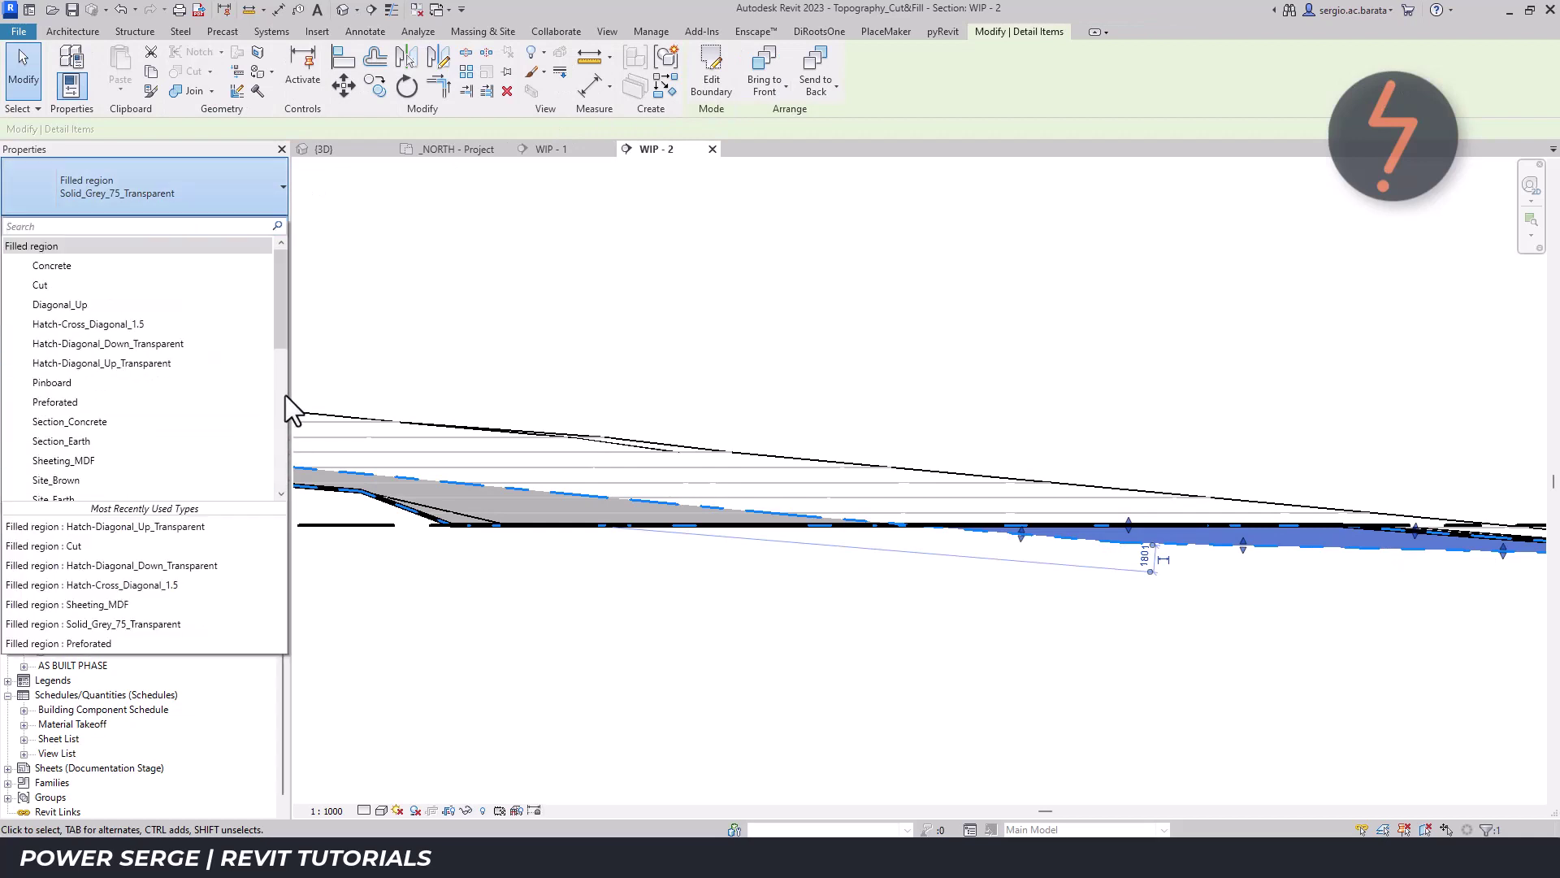
{"action": "left_click", "coordinate": [216, 363]}
{"action": "key", "text": "Escape"}
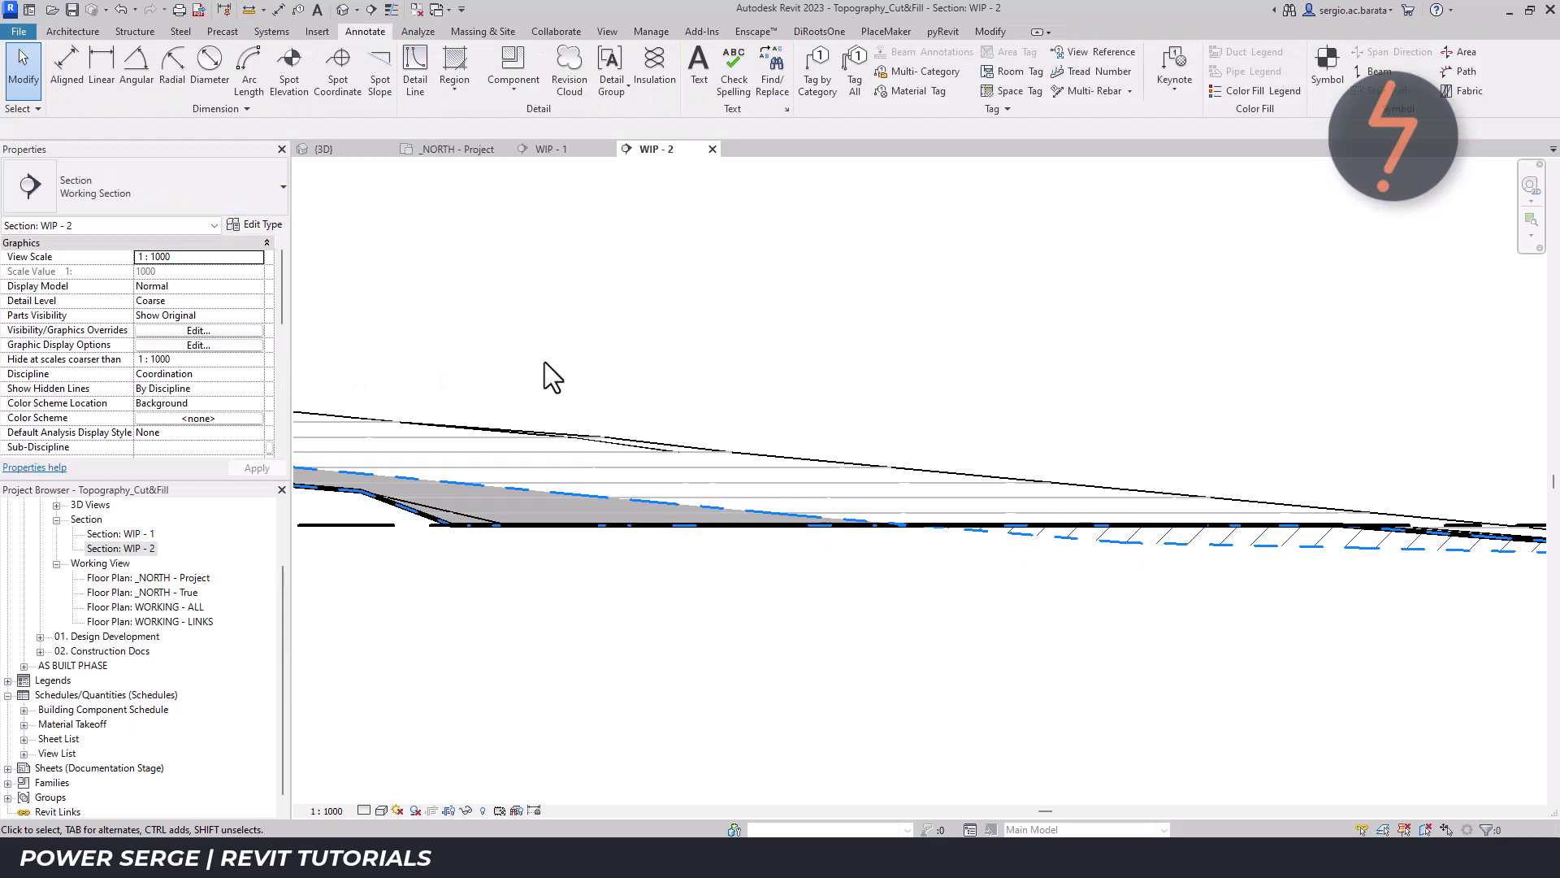
{"action": "right_click", "coordinate": [545, 362]}
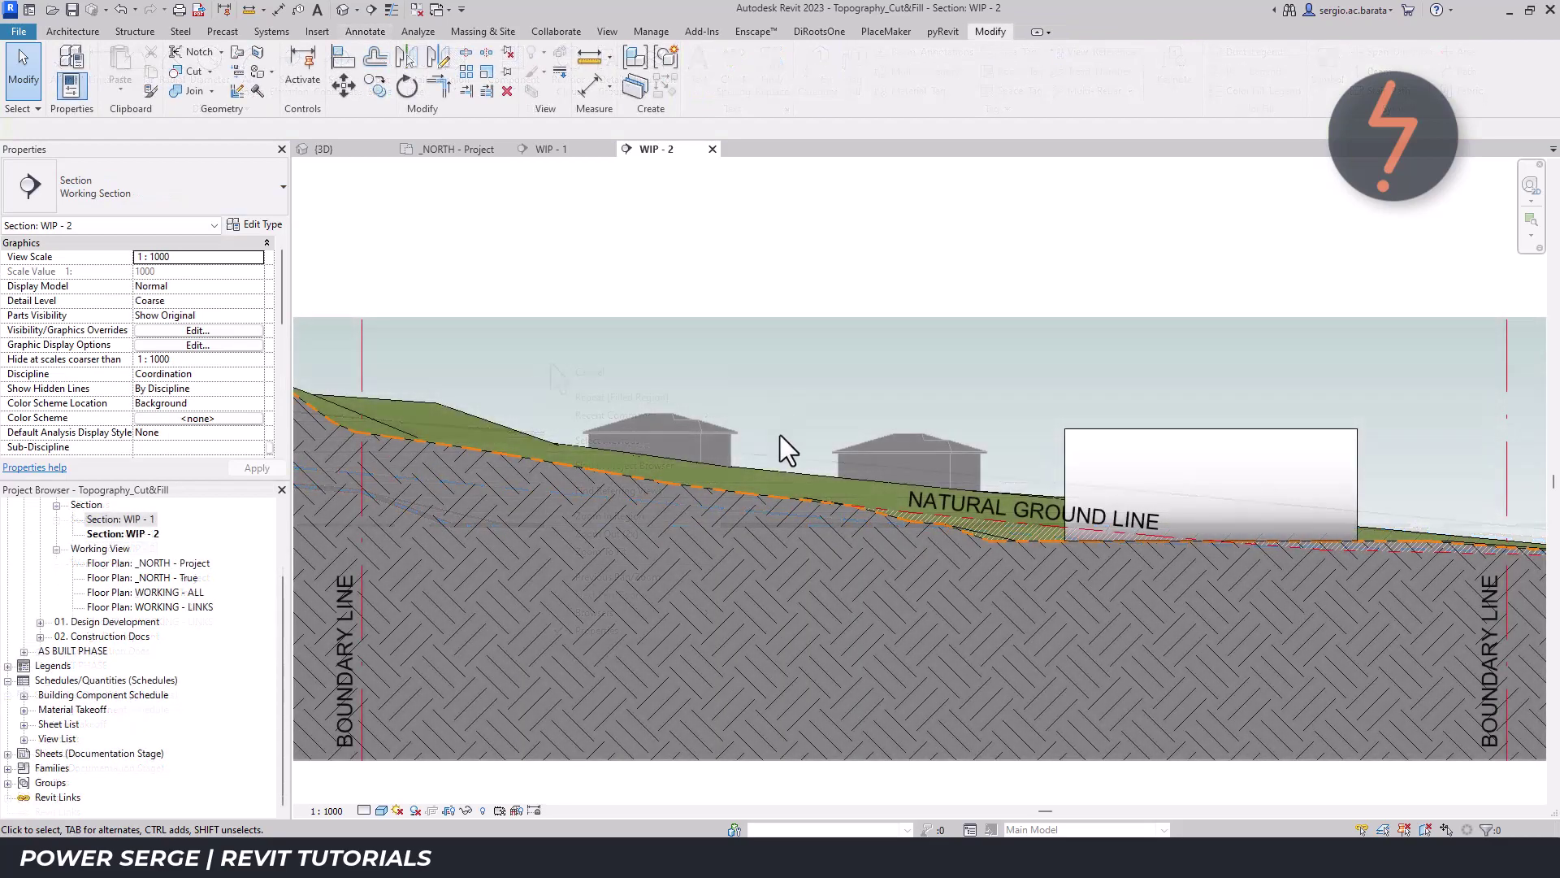
Inspect the new site topography and the uphill diagonal-hatch filled region in the finished section by selecting each in turn.
{"action": "left_click", "coordinate": [774, 511]}
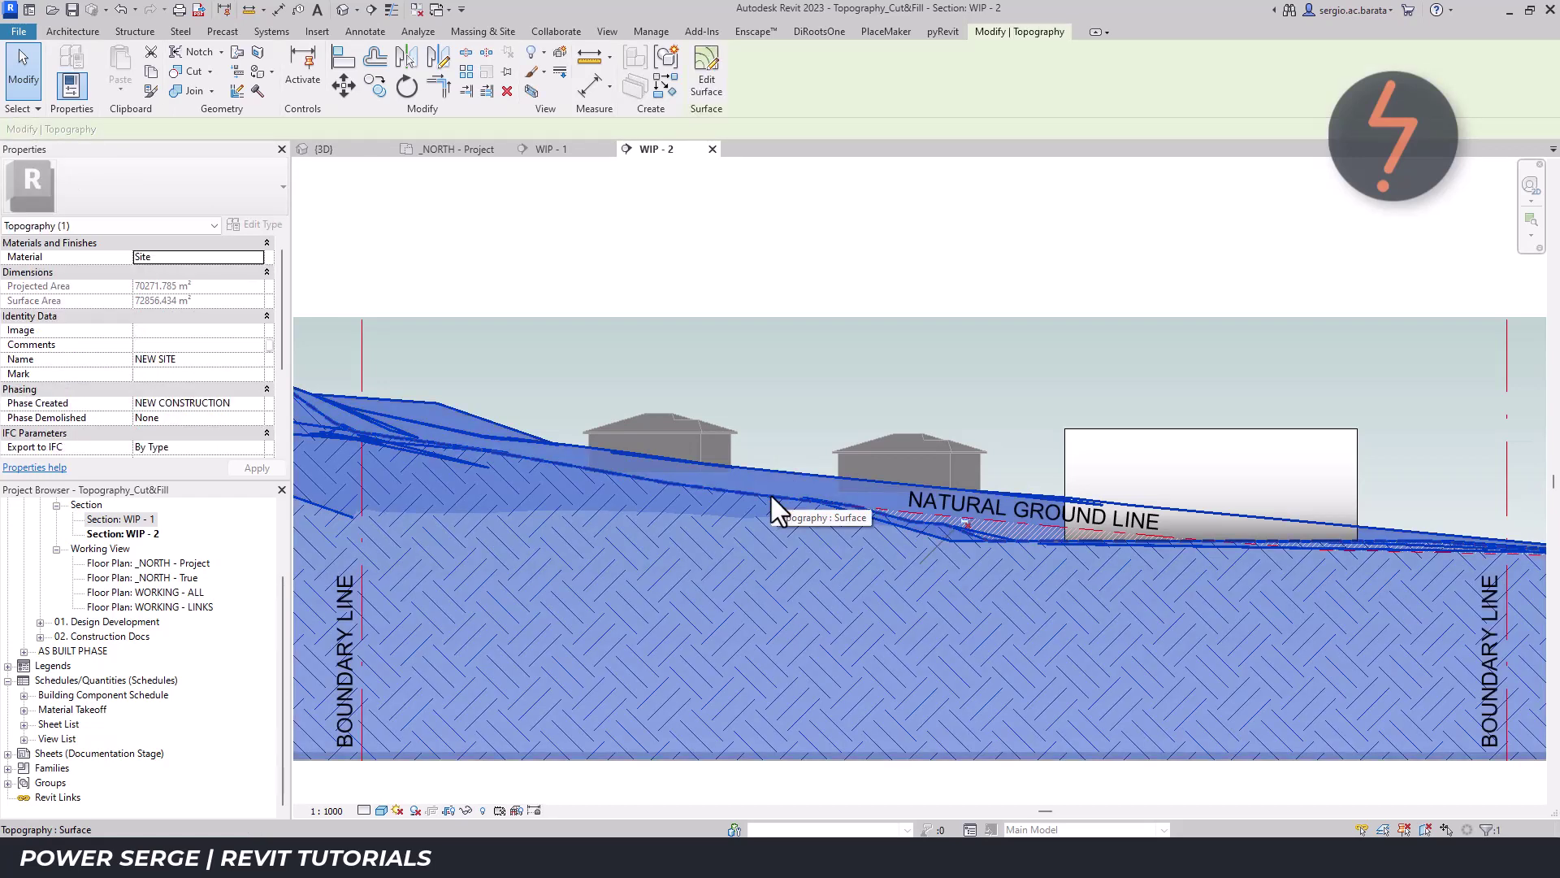
{"action": "key", "text": "Escape"}
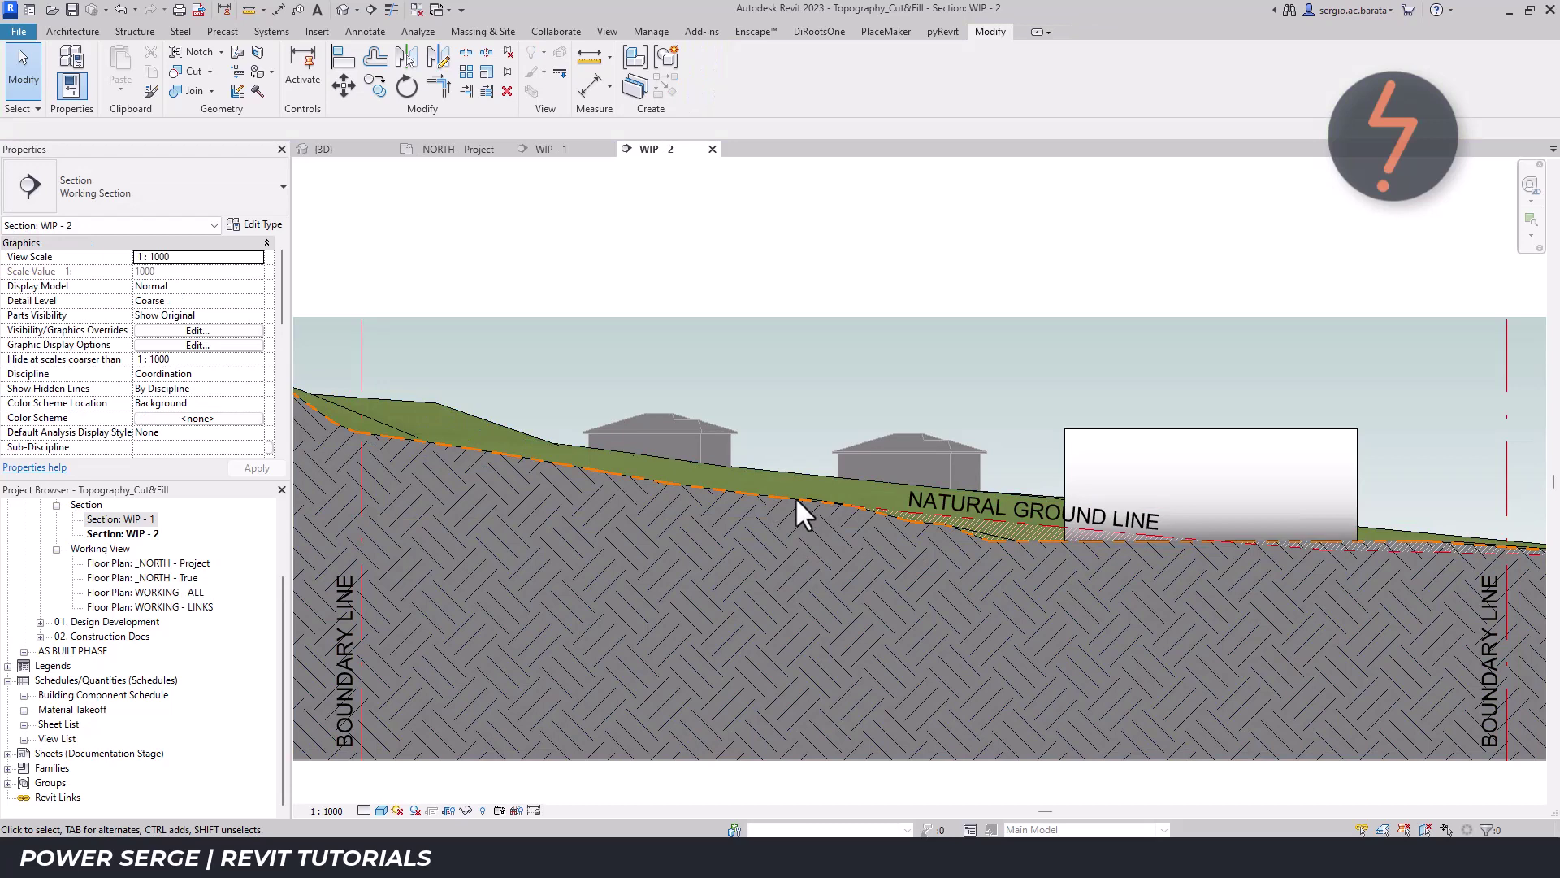
{"action": "left_click", "coordinate": [882, 515]}
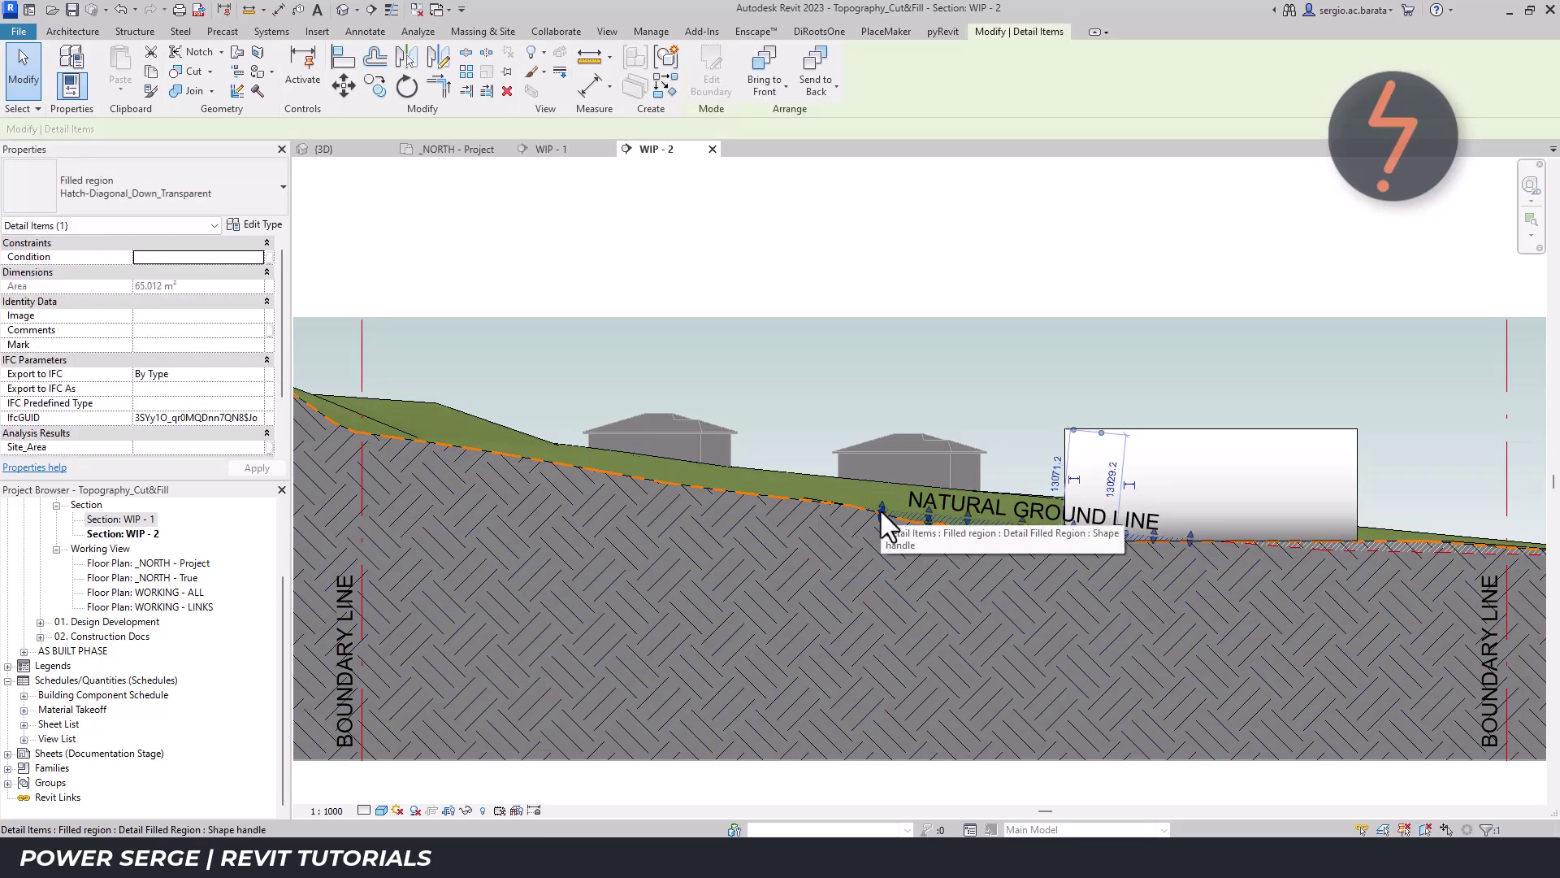
{"action": "key", "text": "Escape"}
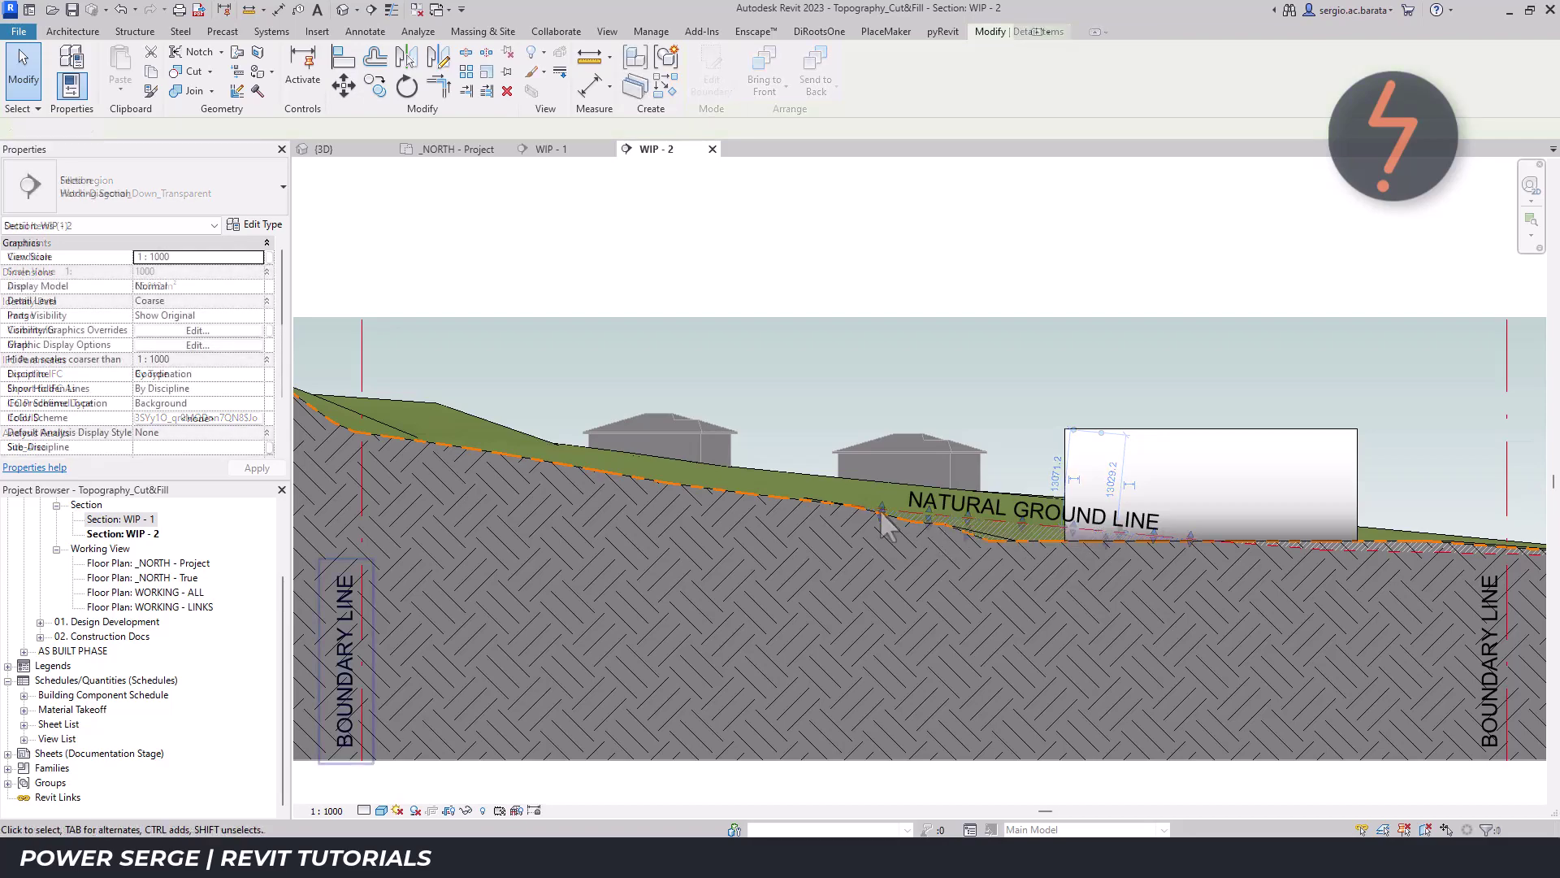